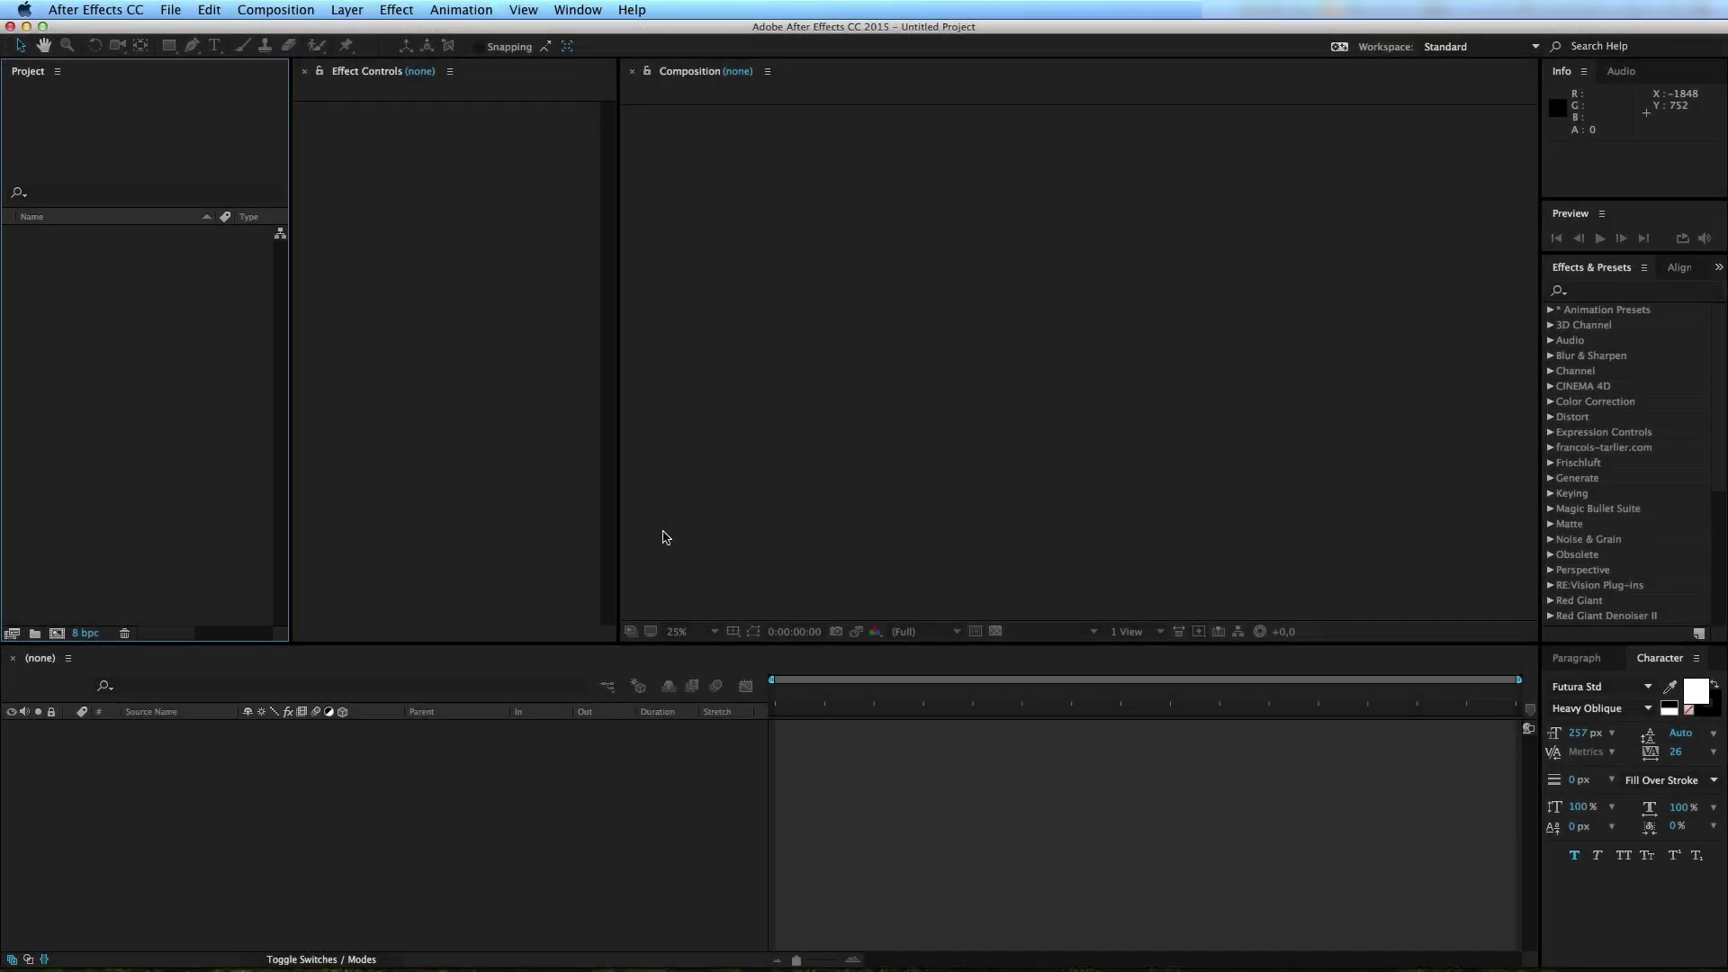
Step: Bring the Finder window showing the 06_EndCredits folder to the front
{"action": "key", "text": "super+Tab"}
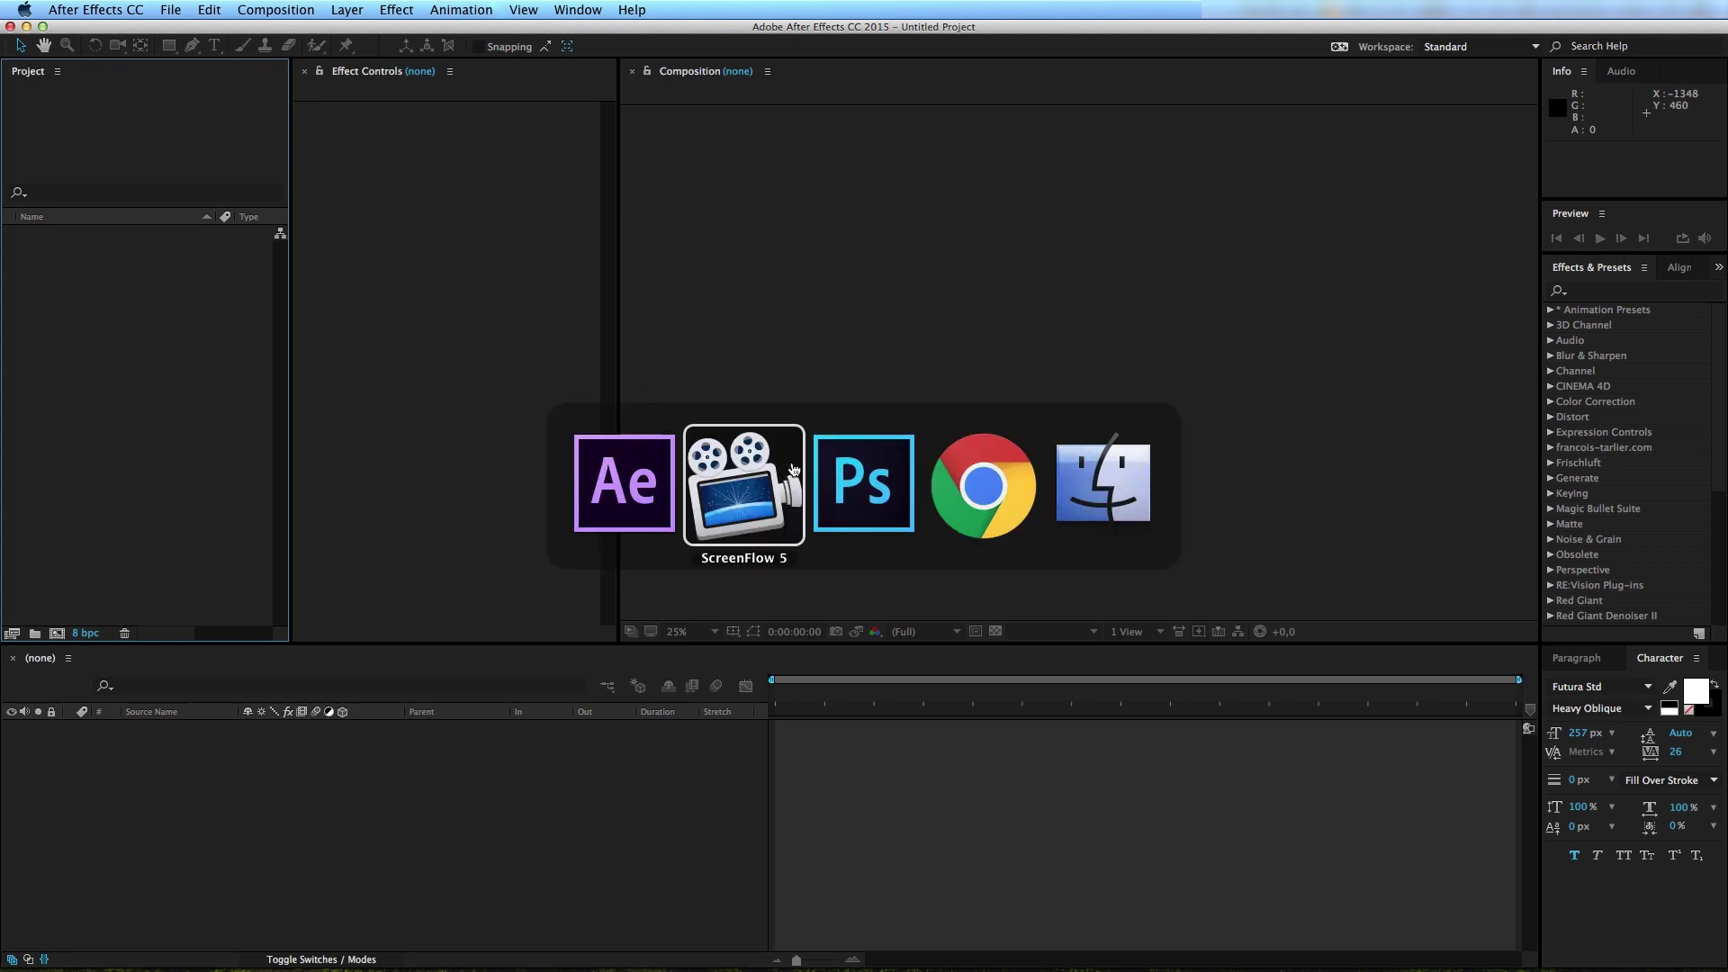
{"action": "left_click", "coordinate": [1103, 468]}
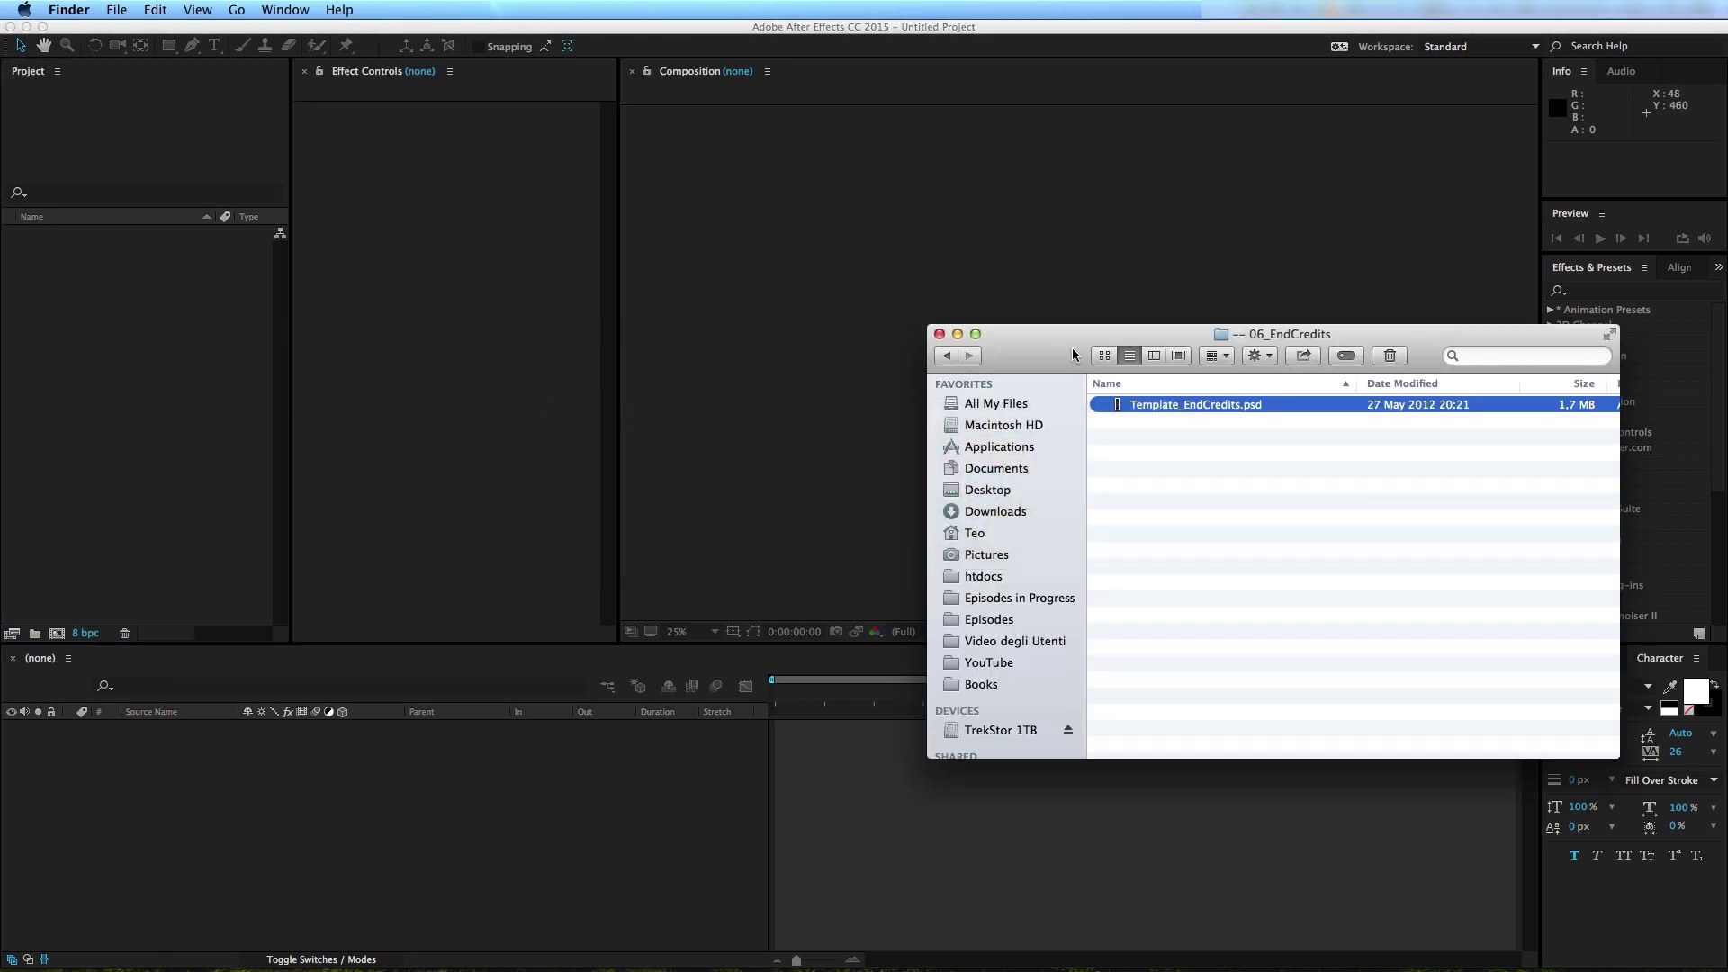
Step: Quick Look the Template_EndCredits.psd credits image, then open it in Photoshop
{"action": "left_click_drag", "start_coordinate": [1073, 354], "coordinate": [925, 318]}
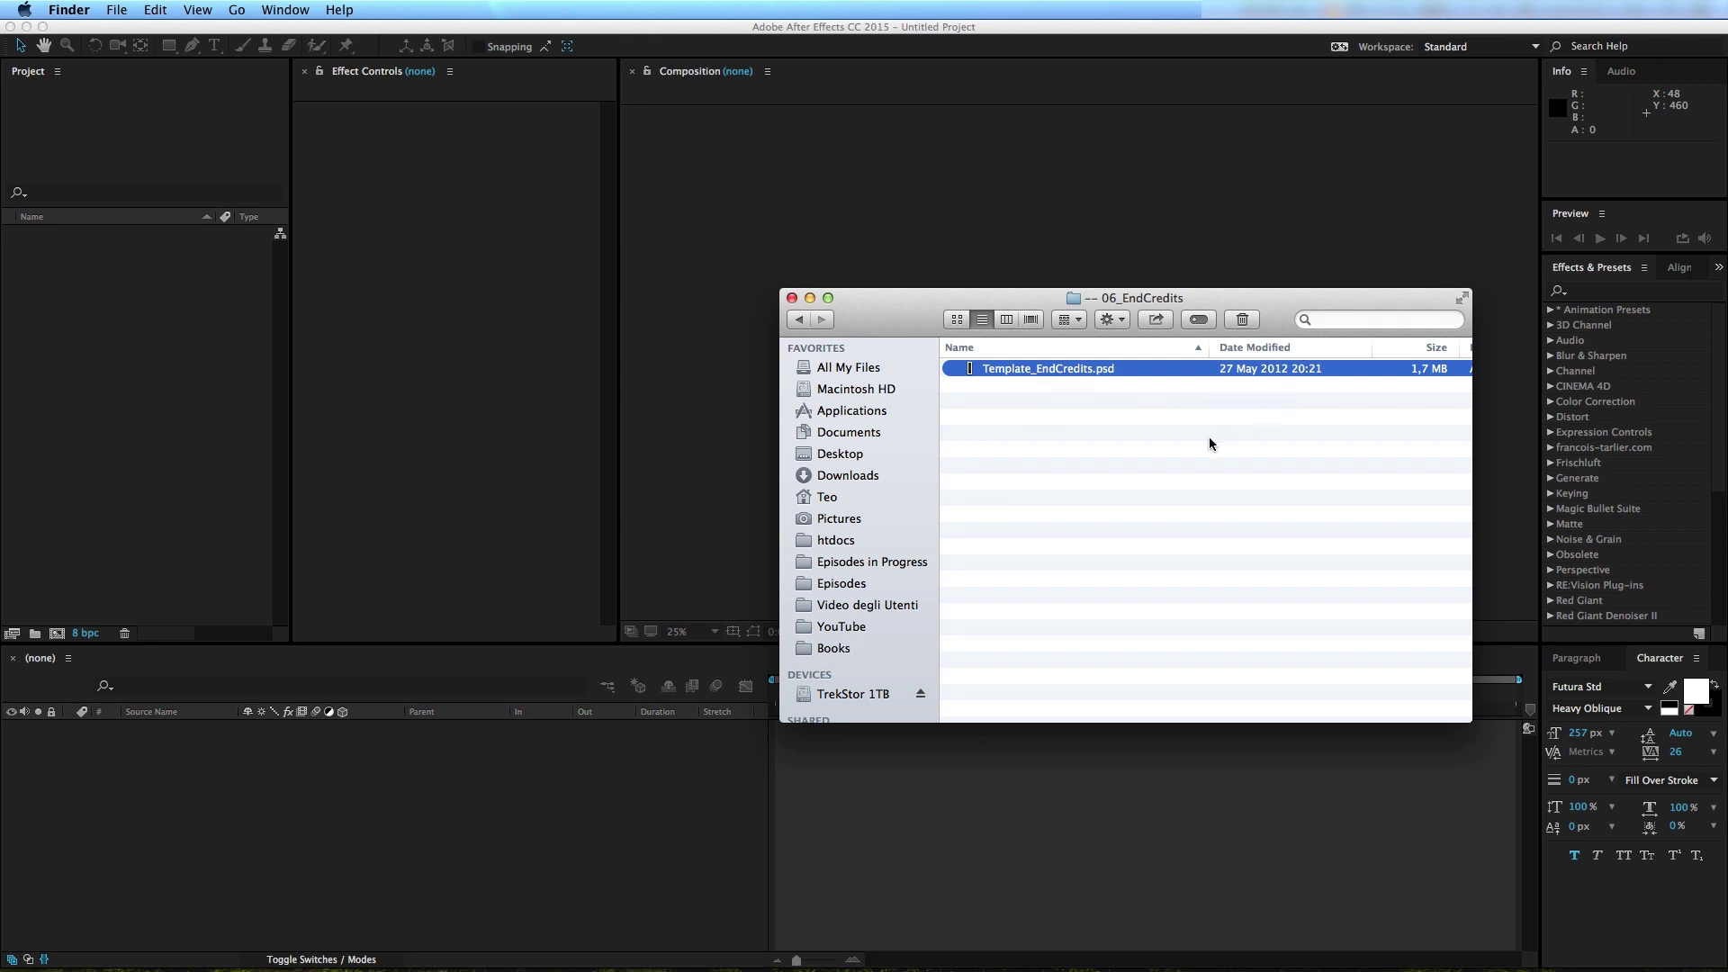
{"action": "key", "text": "space"}
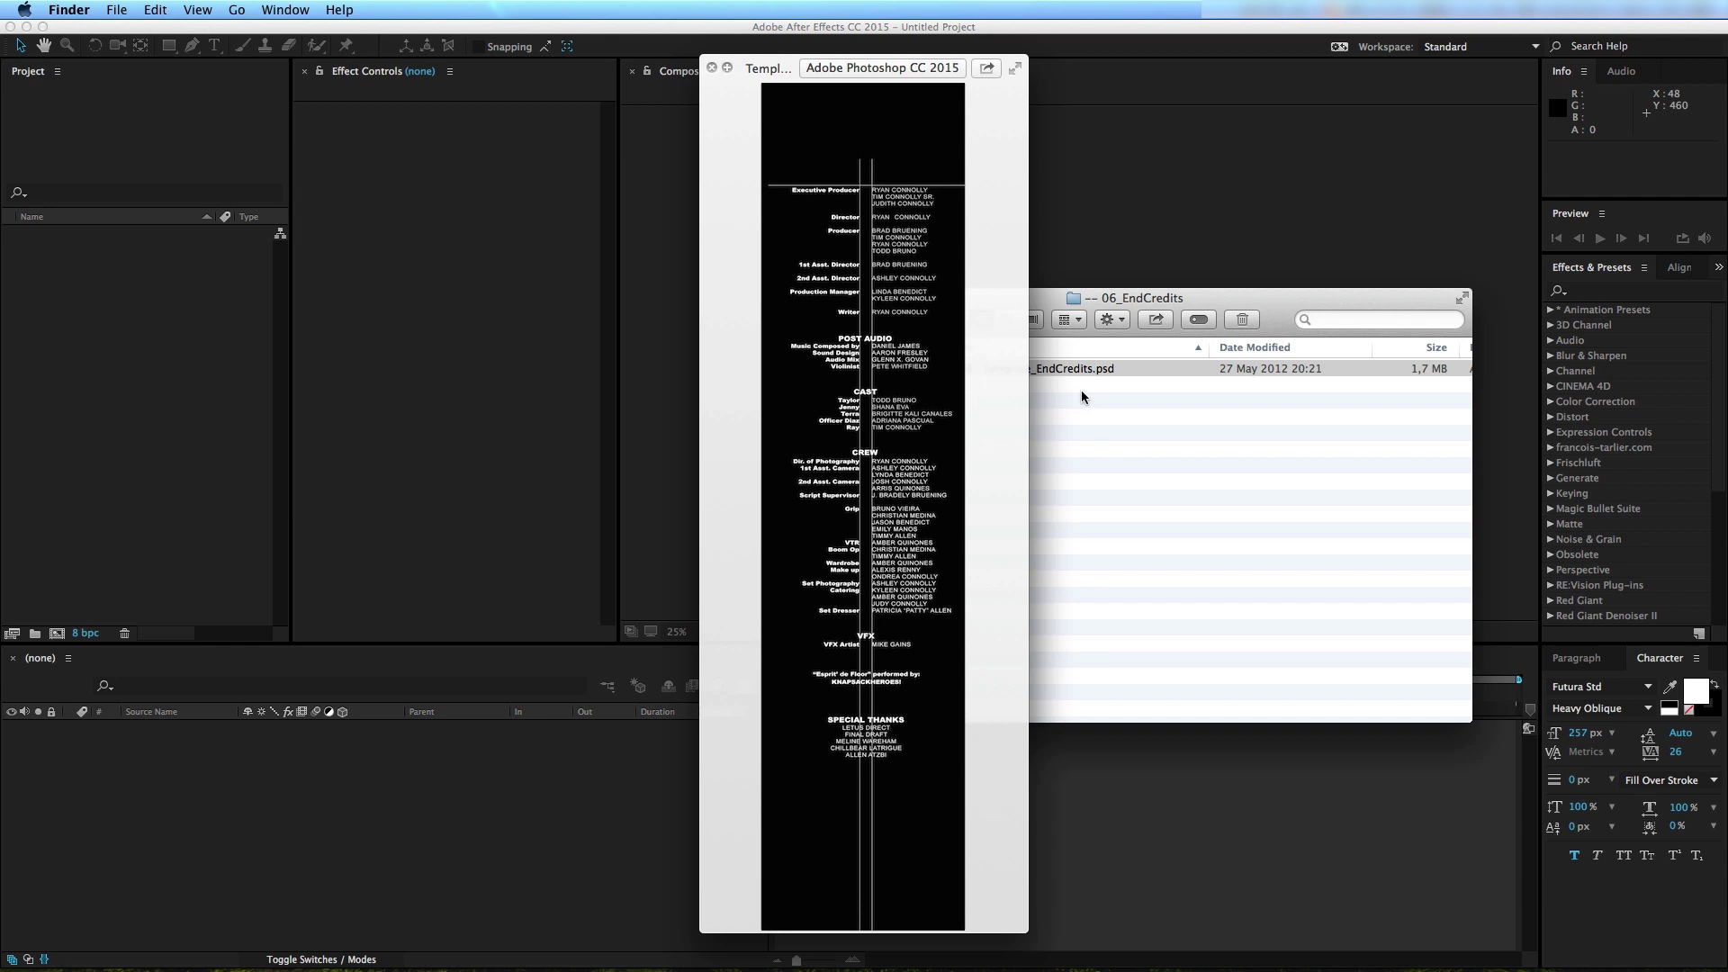
{"action": "key", "text": "space"}
{"action": "left_click_drag", "start_coordinate": [1004, 421], "coordinate": [1008, 358]}
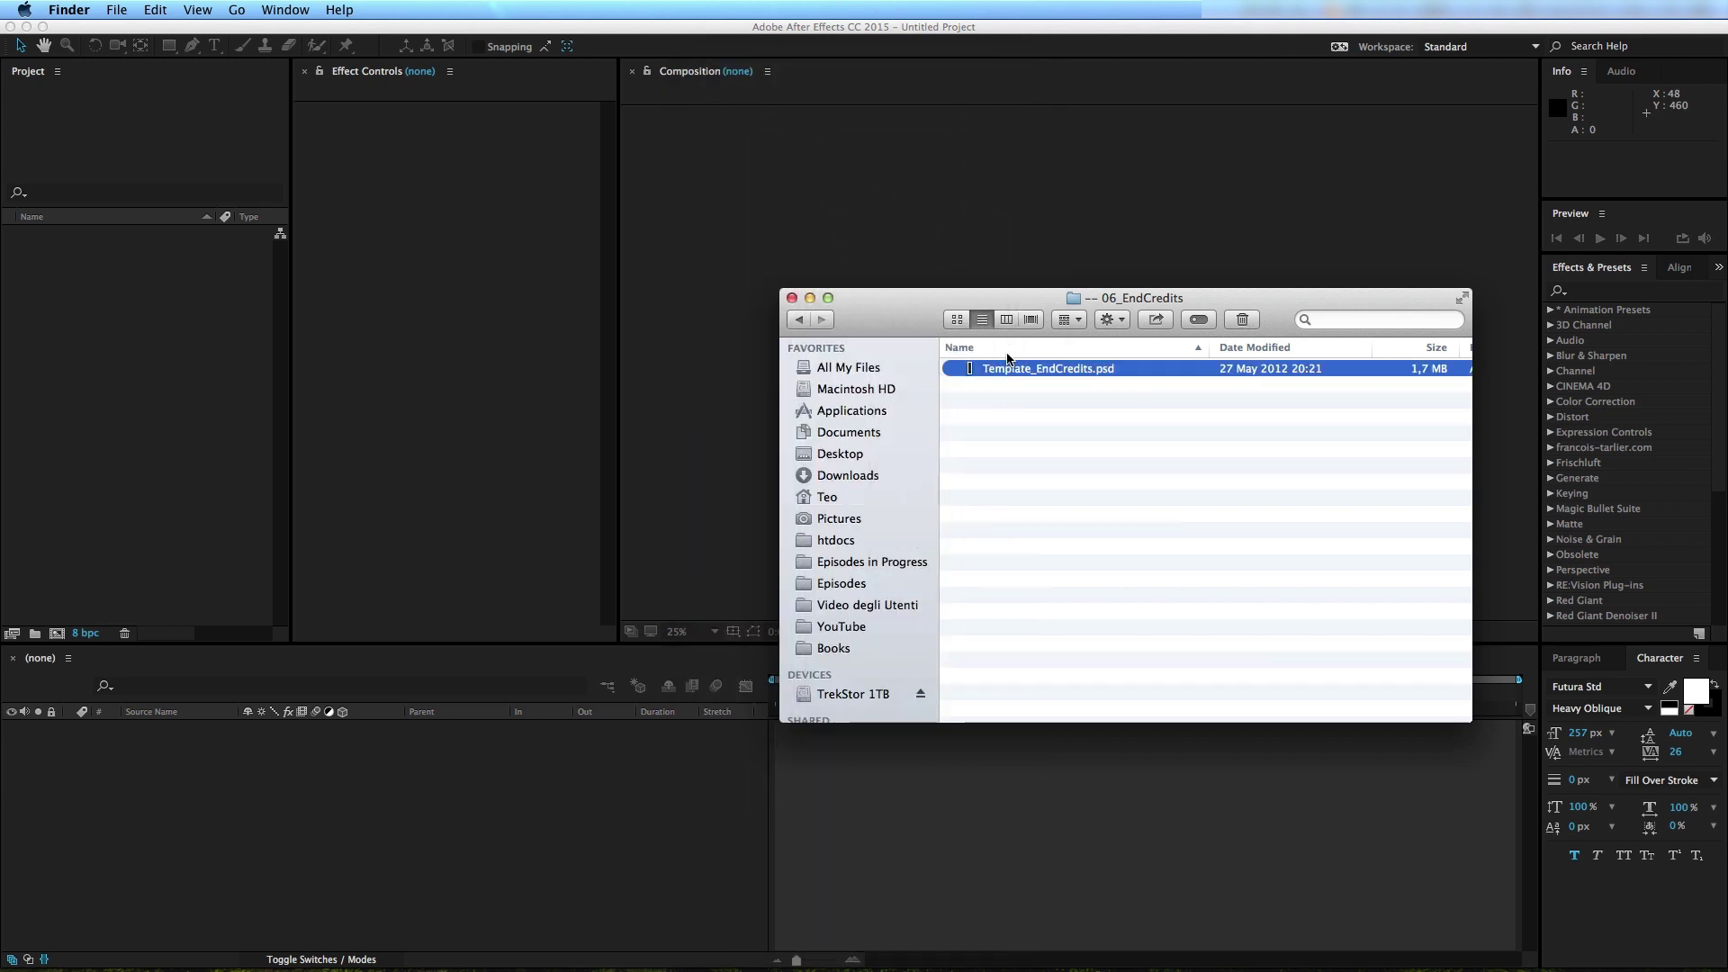
{"action": "double_click", "coordinate": [1002, 372]}
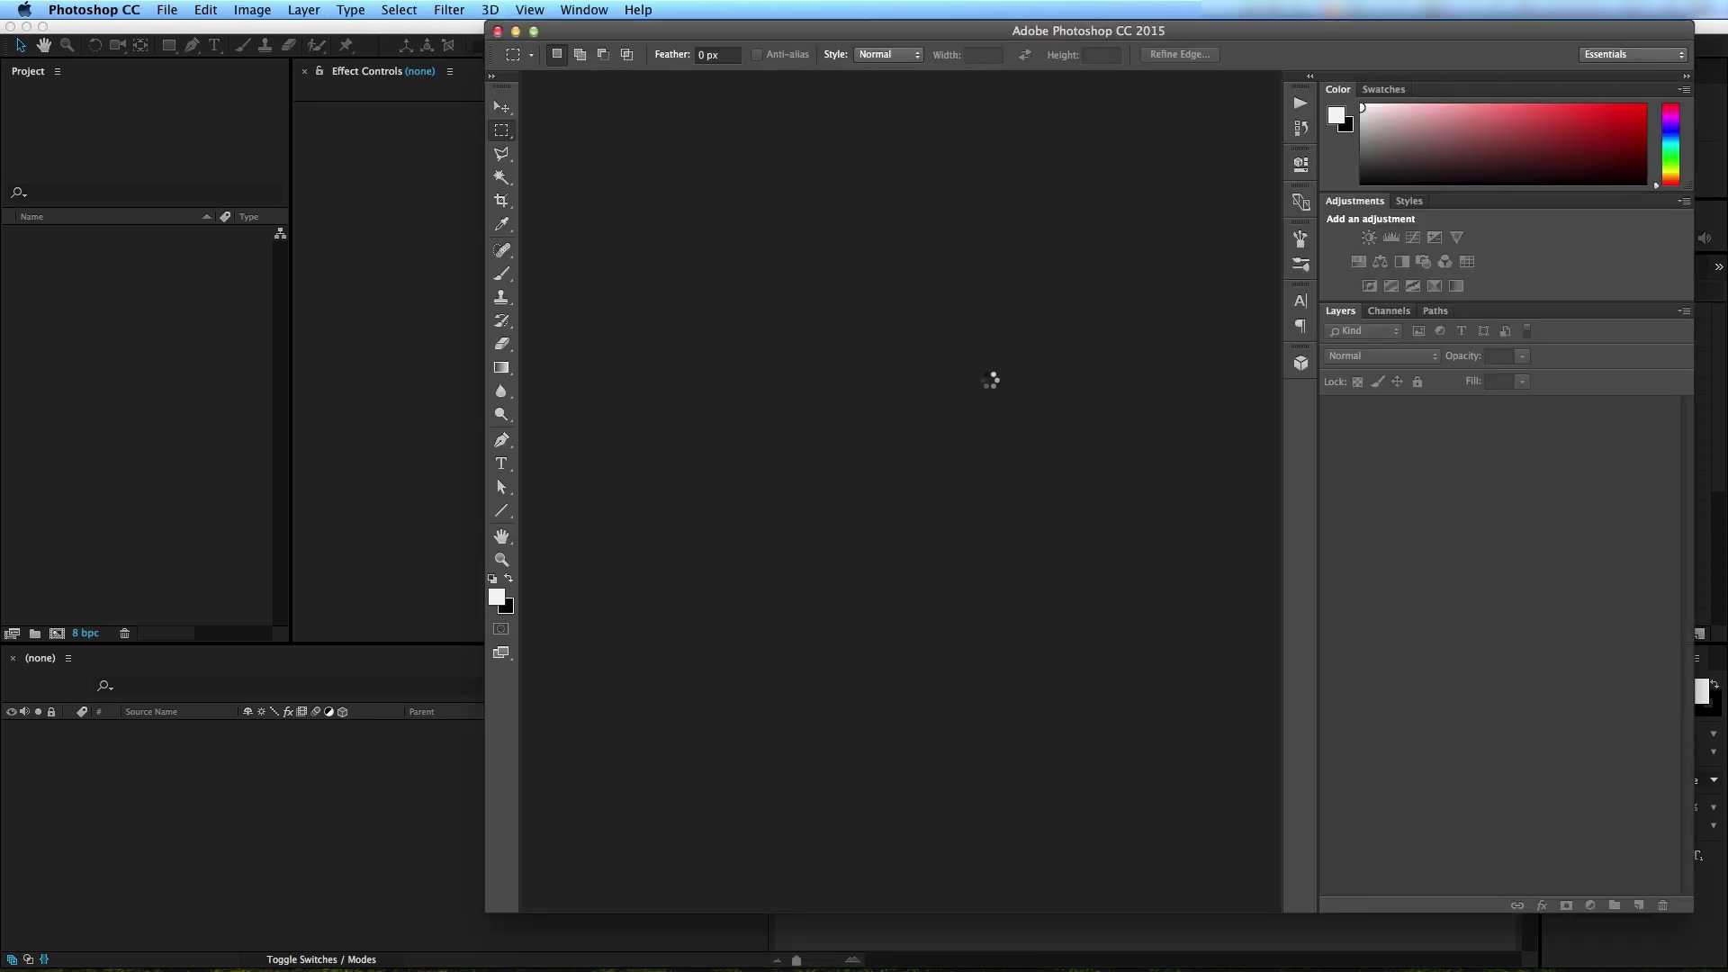
Step: Dismiss the pixel aspect ratio warning and zoom around the credits canvas
{"action": "left_click", "coordinate": [993, 367]}
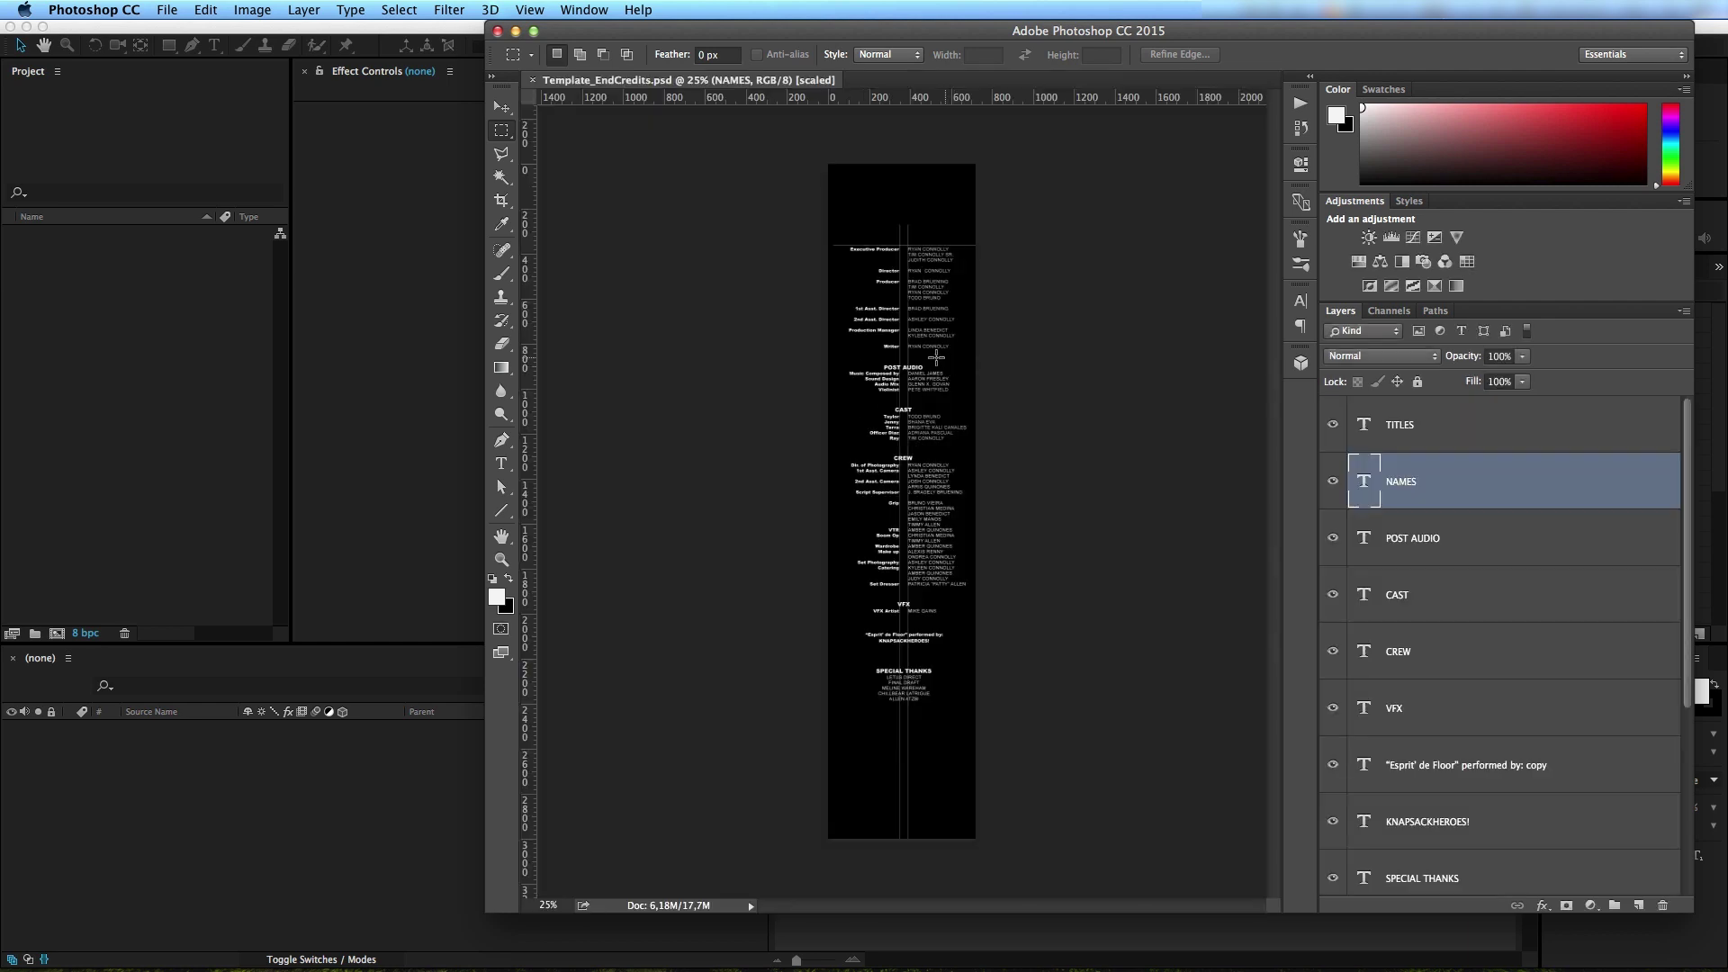
{"action": "scroll", "coordinate": [914, 342], "scroll_direction": "up", "scroll_amount": 5}
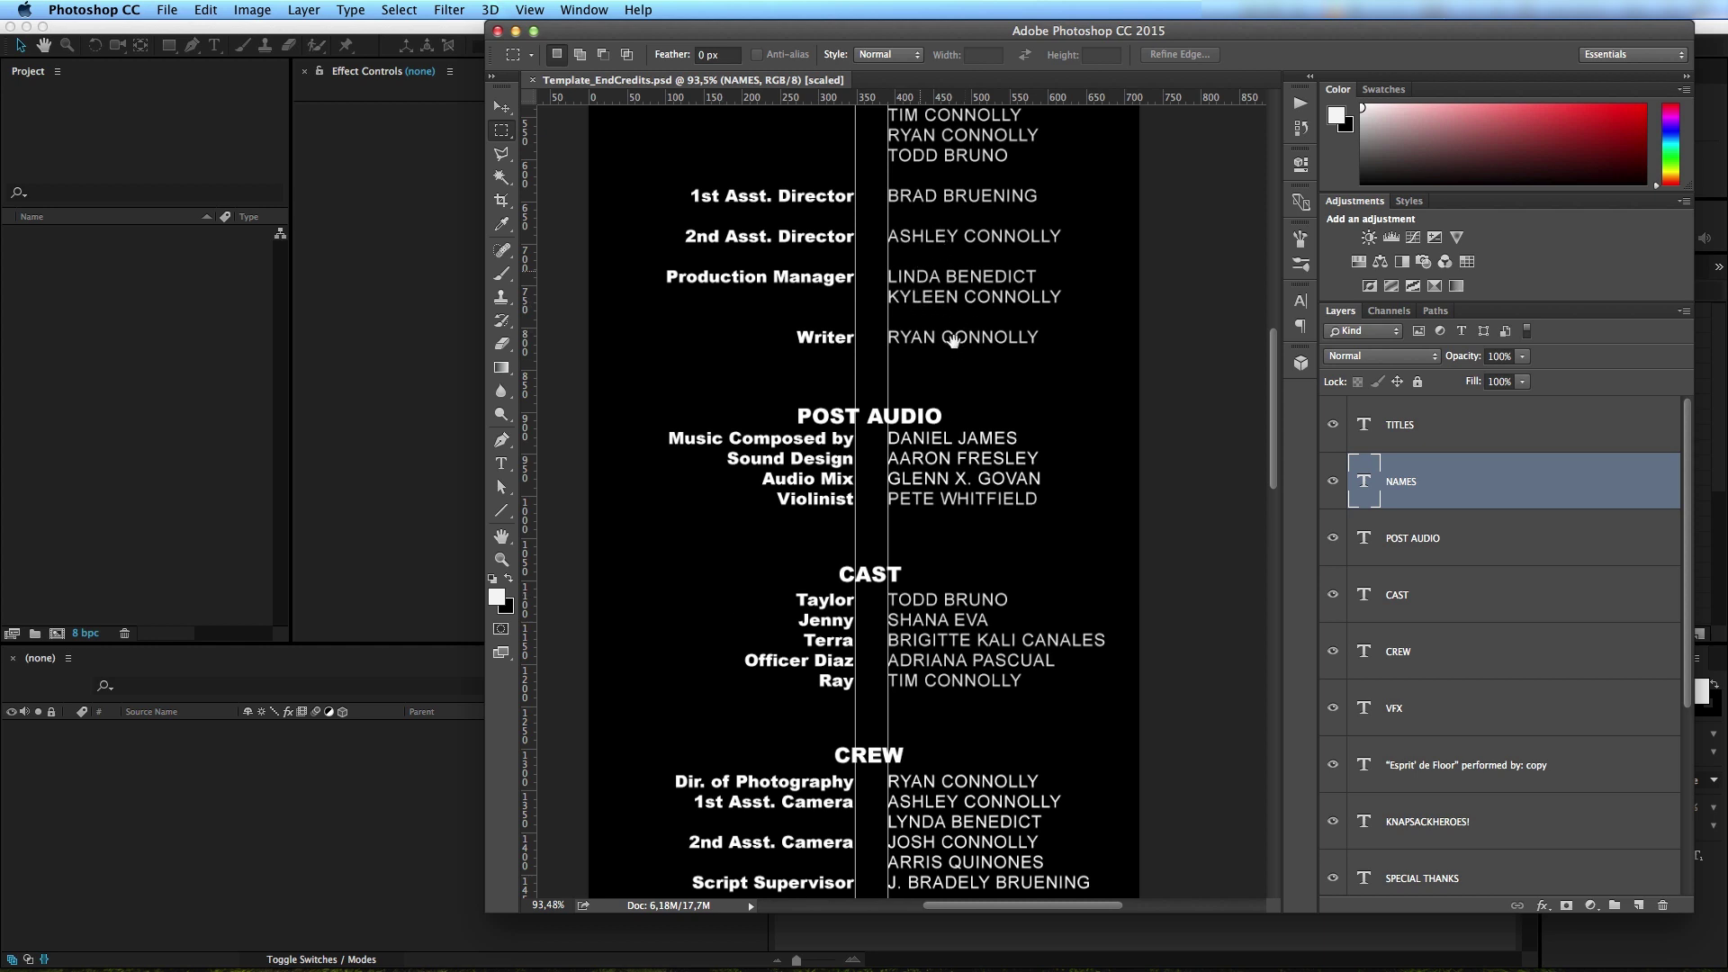
{"action": "scroll", "coordinate": [875, 520], "scroll_direction": "down", "scroll_amount": 1}
{"action": "scroll", "coordinate": [875, 520], "scroll_direction": "down", "scroll_amount": 3}
{"action": "scroll", "coordinate": [875, 520], "scroll_direction": "down", "scroll_amount": 1}
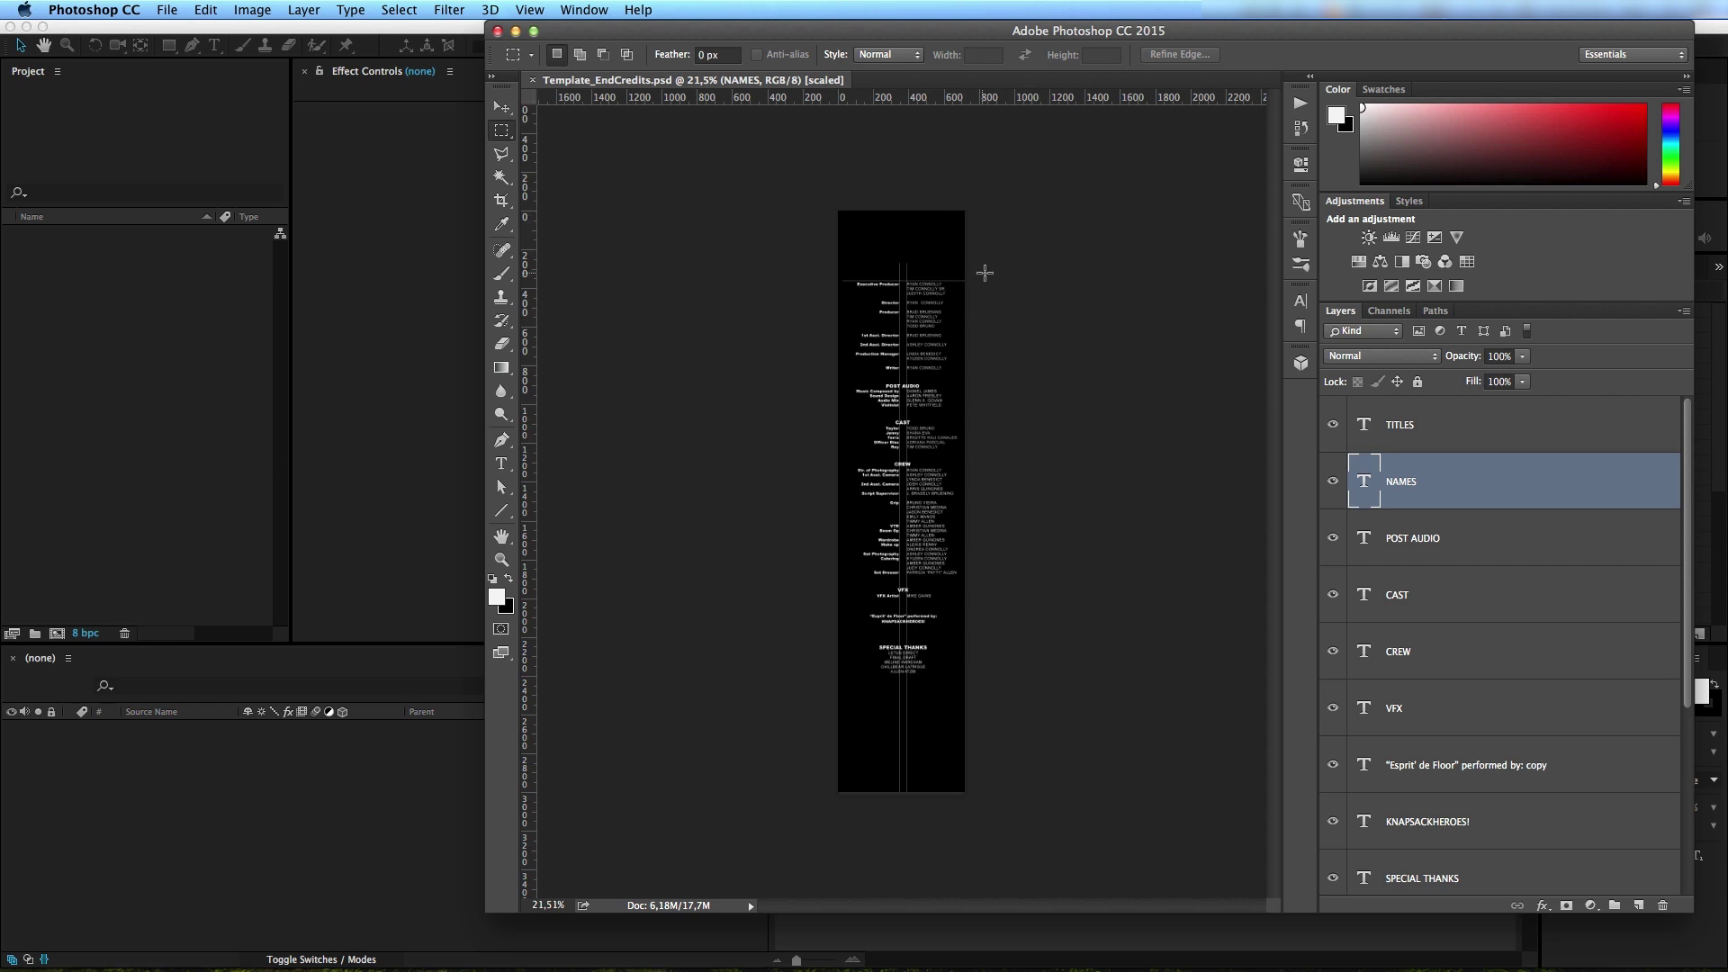
{"action": "scroll", "coordinate": [919, 315], "scroll_direction": "up", "scroll_amount": 10}
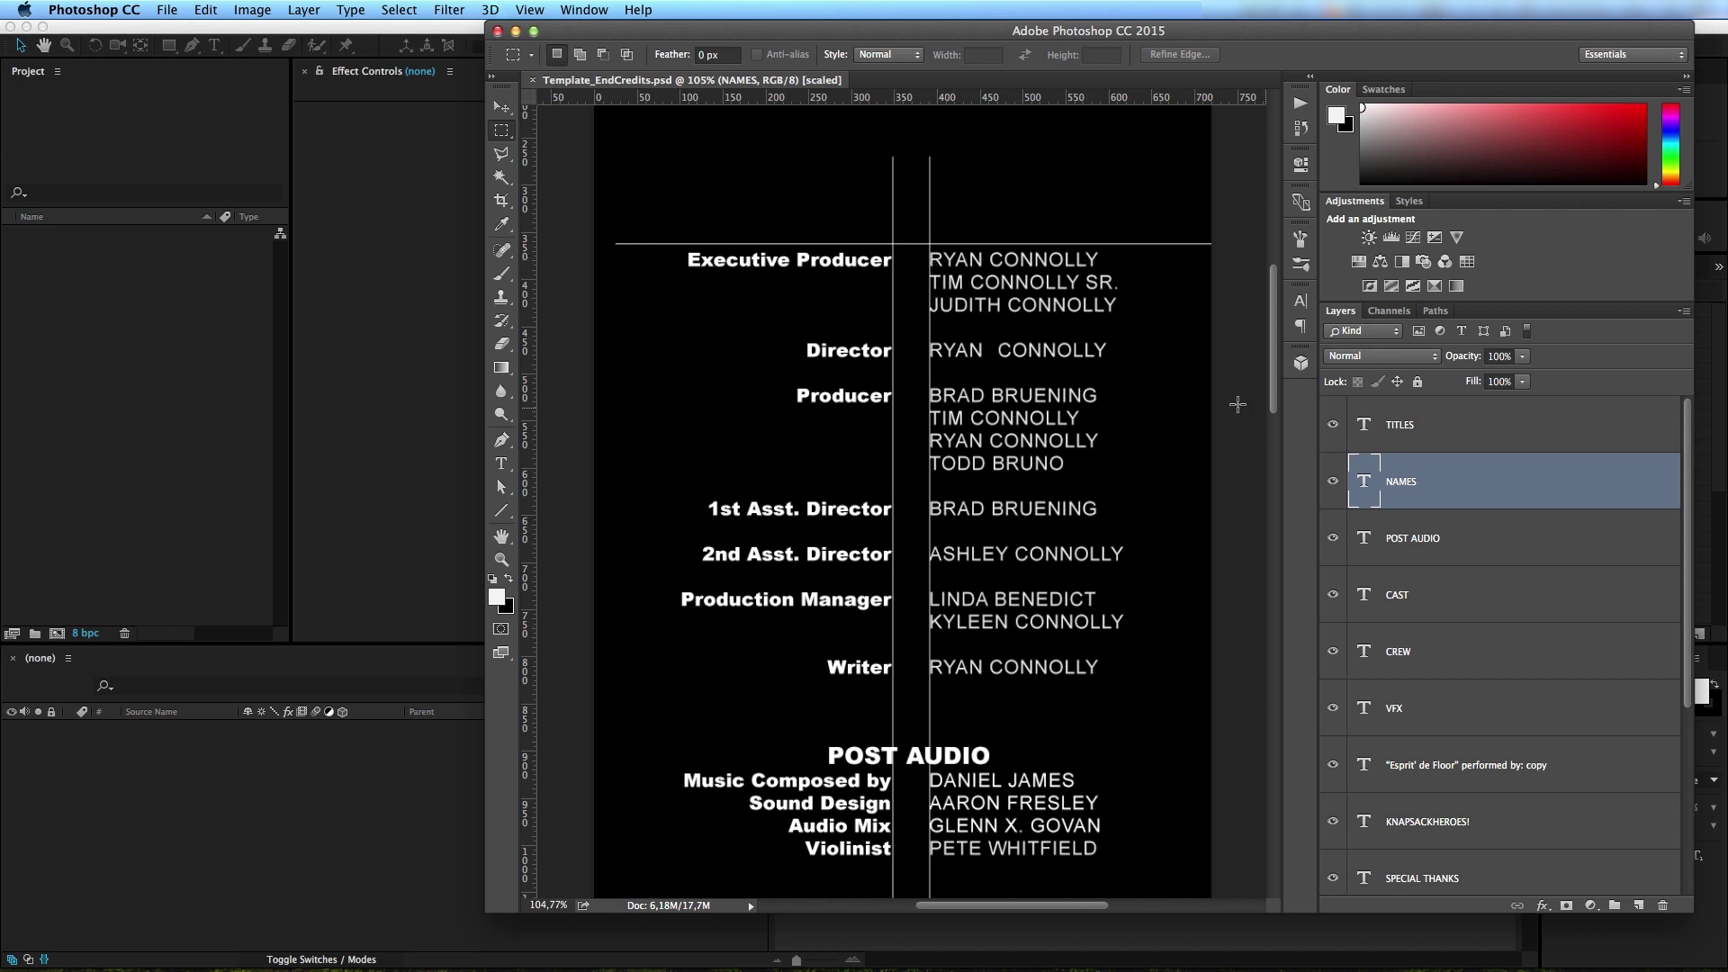
Step: Try a text edit on the NAMES layer, cancel it, and return to the Move tool
{"action": "key", "text": "t"}
{"action": "left_click_drag", "start_coordinate": [937, 260], "coordinate": [1081, 258]}
{"action": "type", "text": "asdasd"}
{"action": "left_click", "coordinate": [1212, 55]}
{"action": "key", "text": "v"}
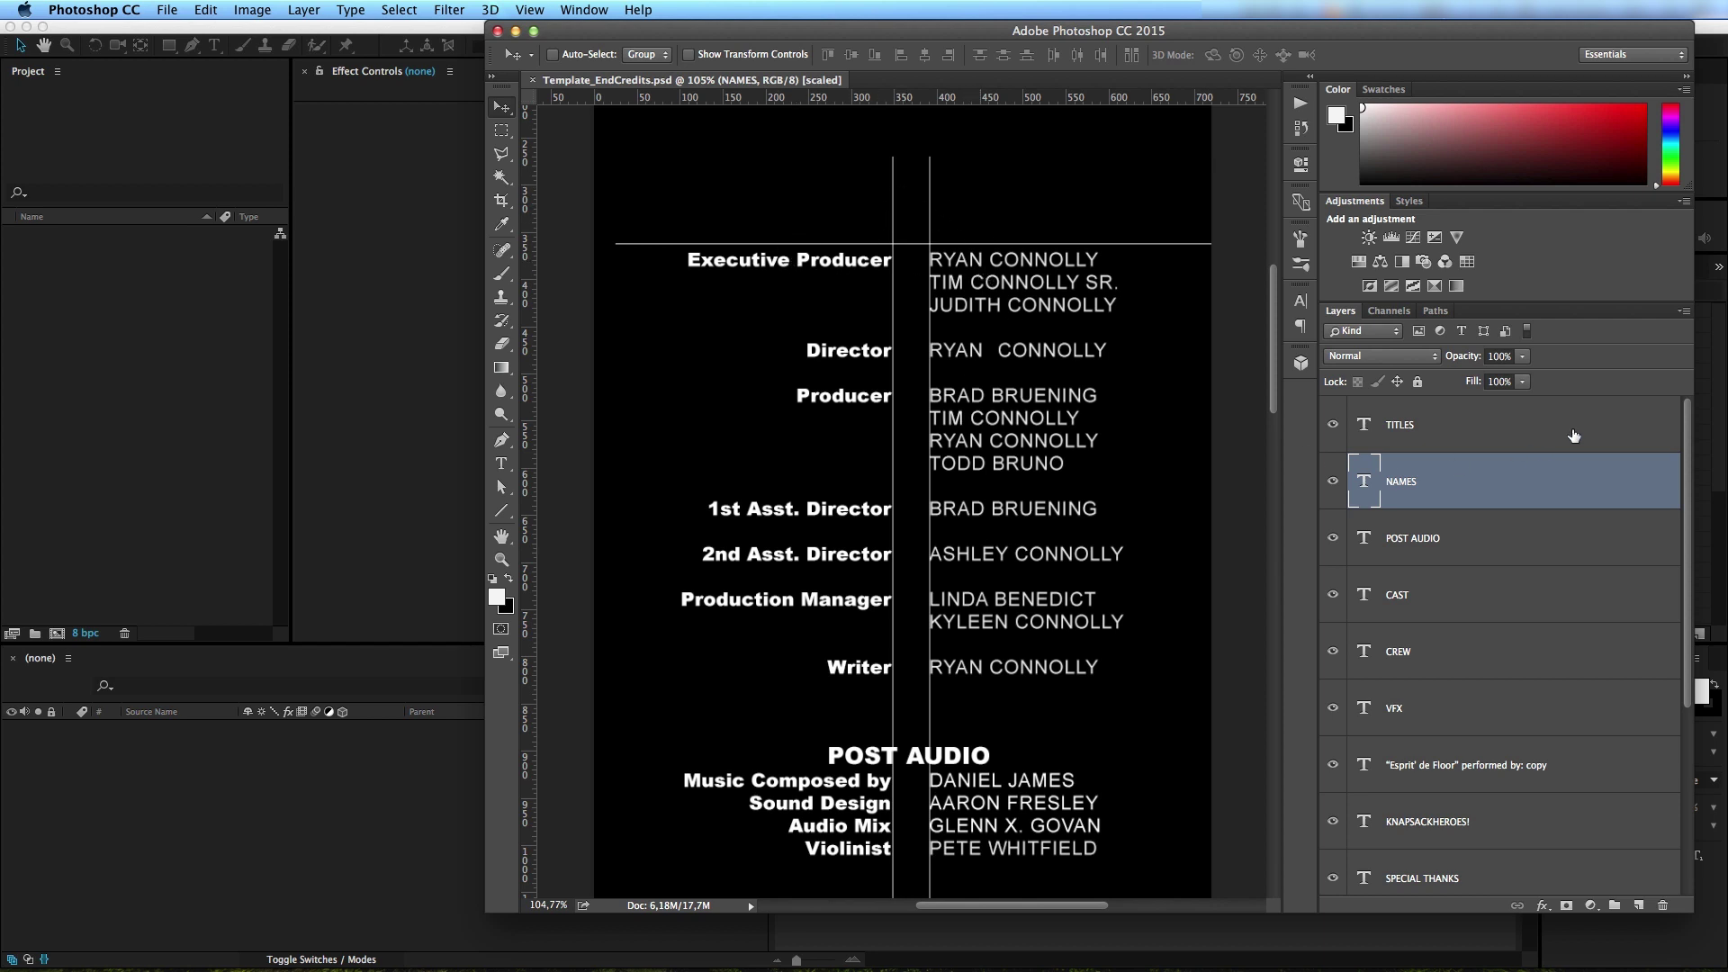
Step: Select the HORZ LAYER, RGHT COLUMN and LFT COLUMN divider layers in the Layers panel
{"action": "left_click_drag", "start_coordinate": [1687, 412], "coordinate": [1644, 672]}
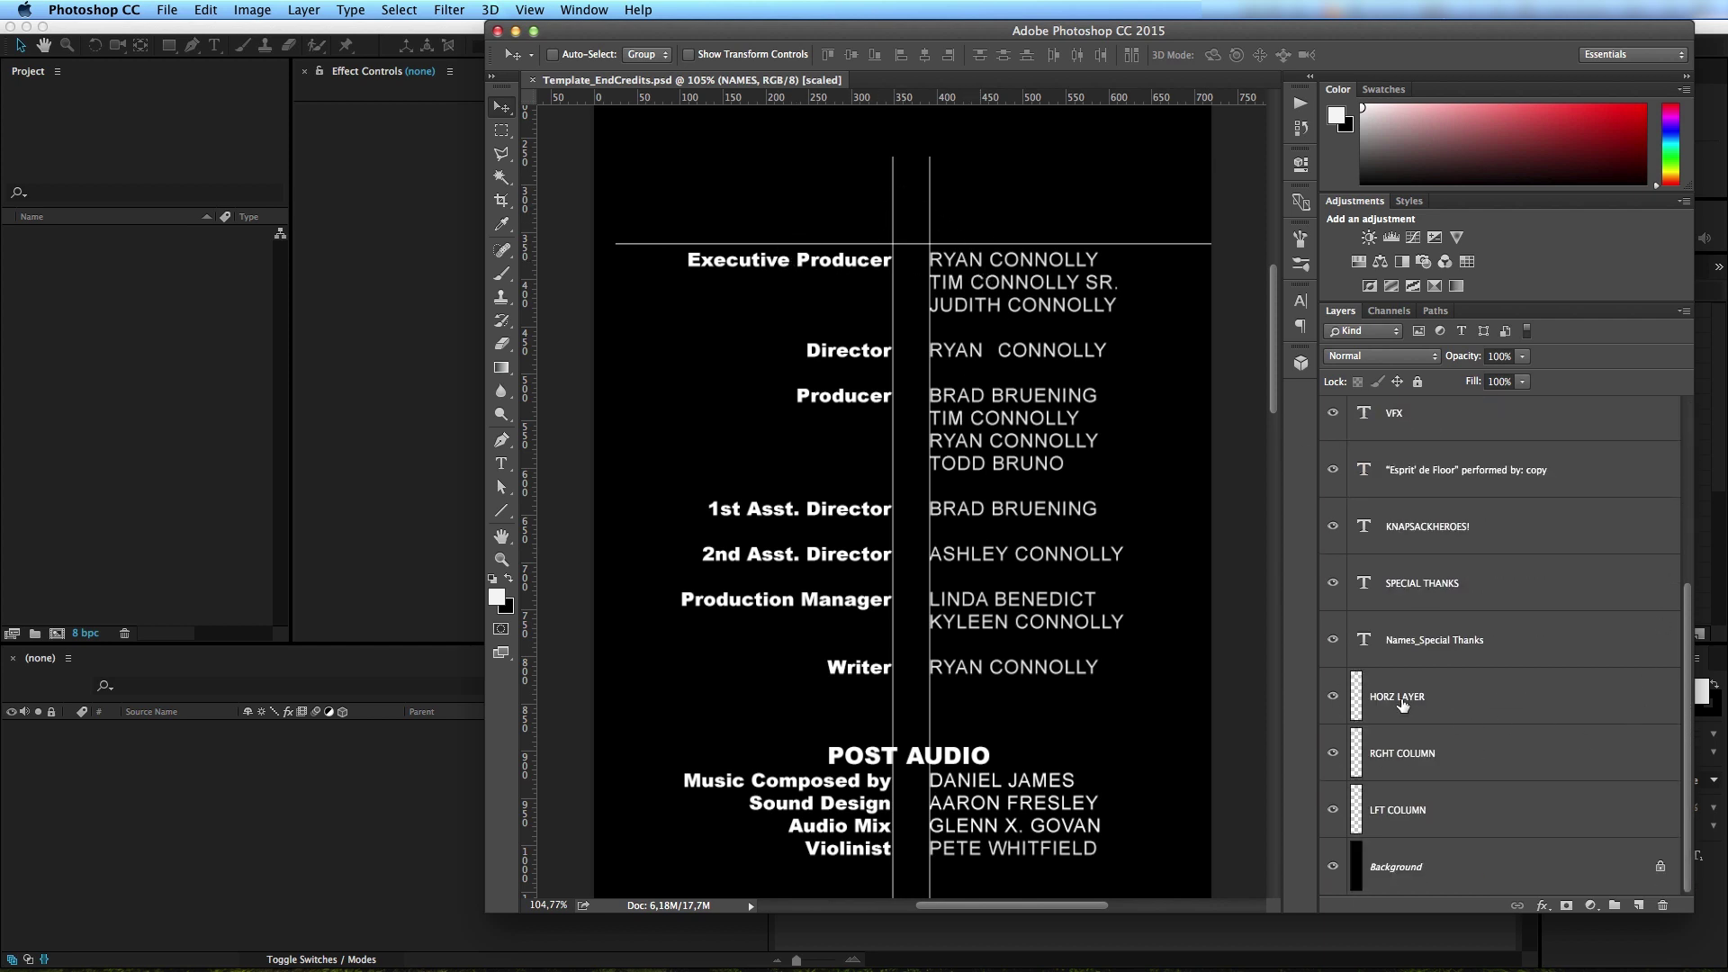
{"action": "left_click", "coordinate": [1391, 708]}
{"action": "left_click", "coordinate": [1436, 756]}
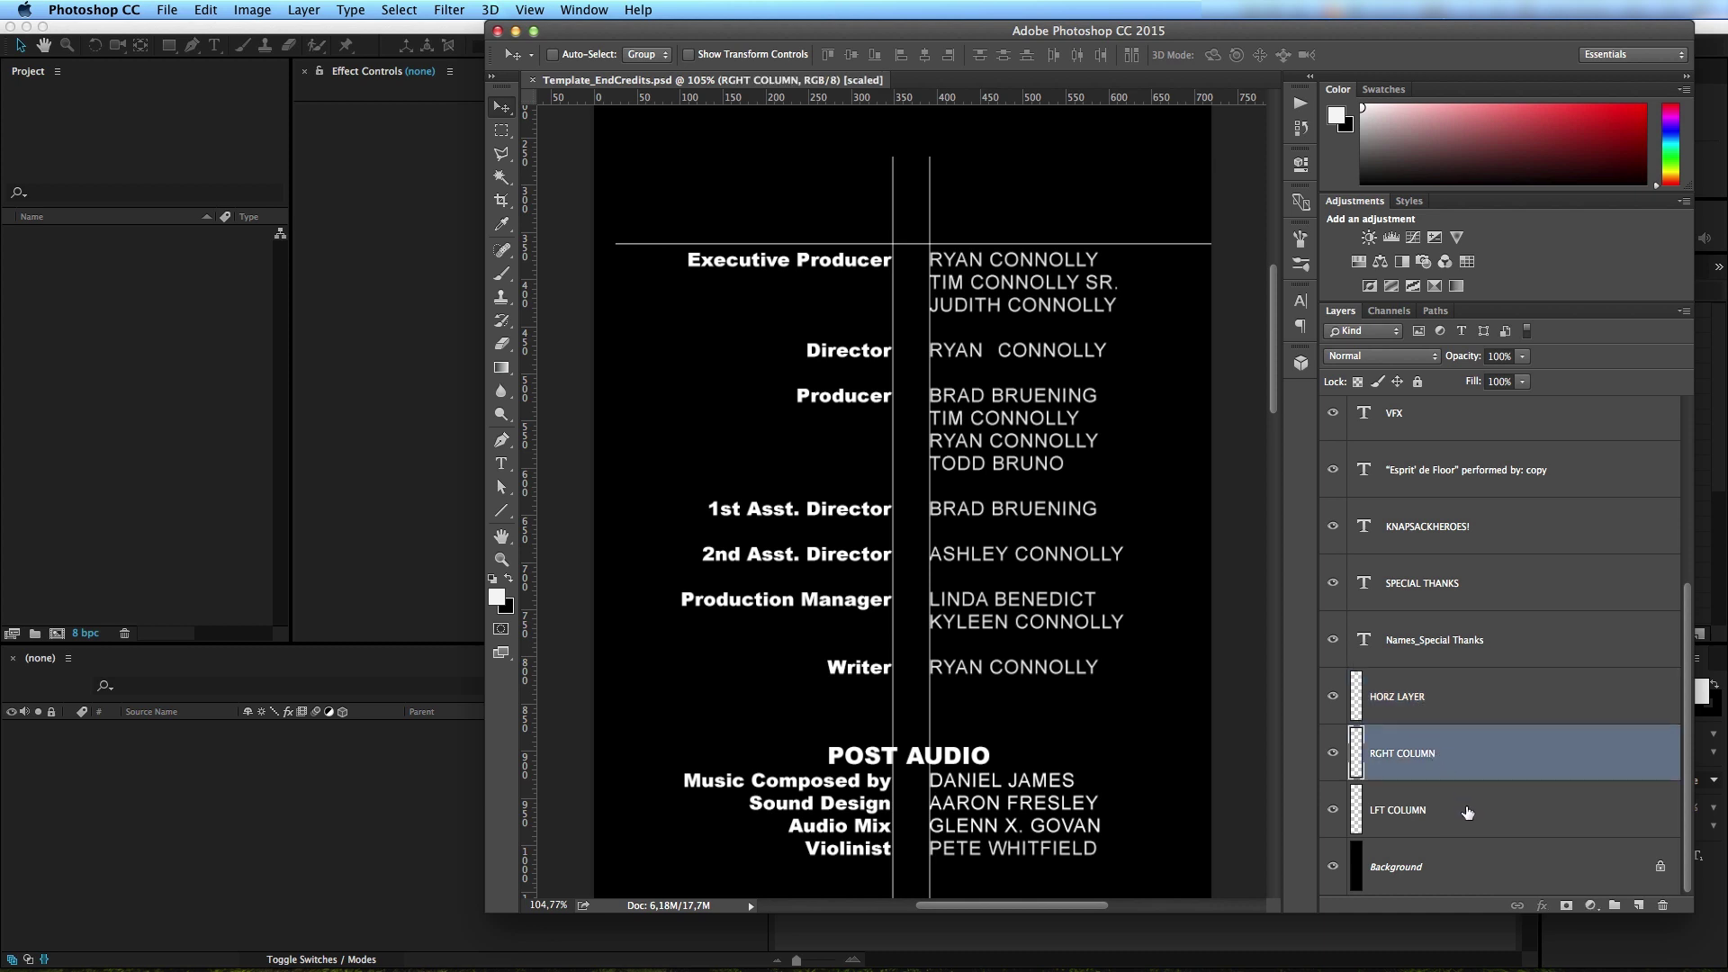
{"action": "left_click", "coordinate": [1462, 810]}
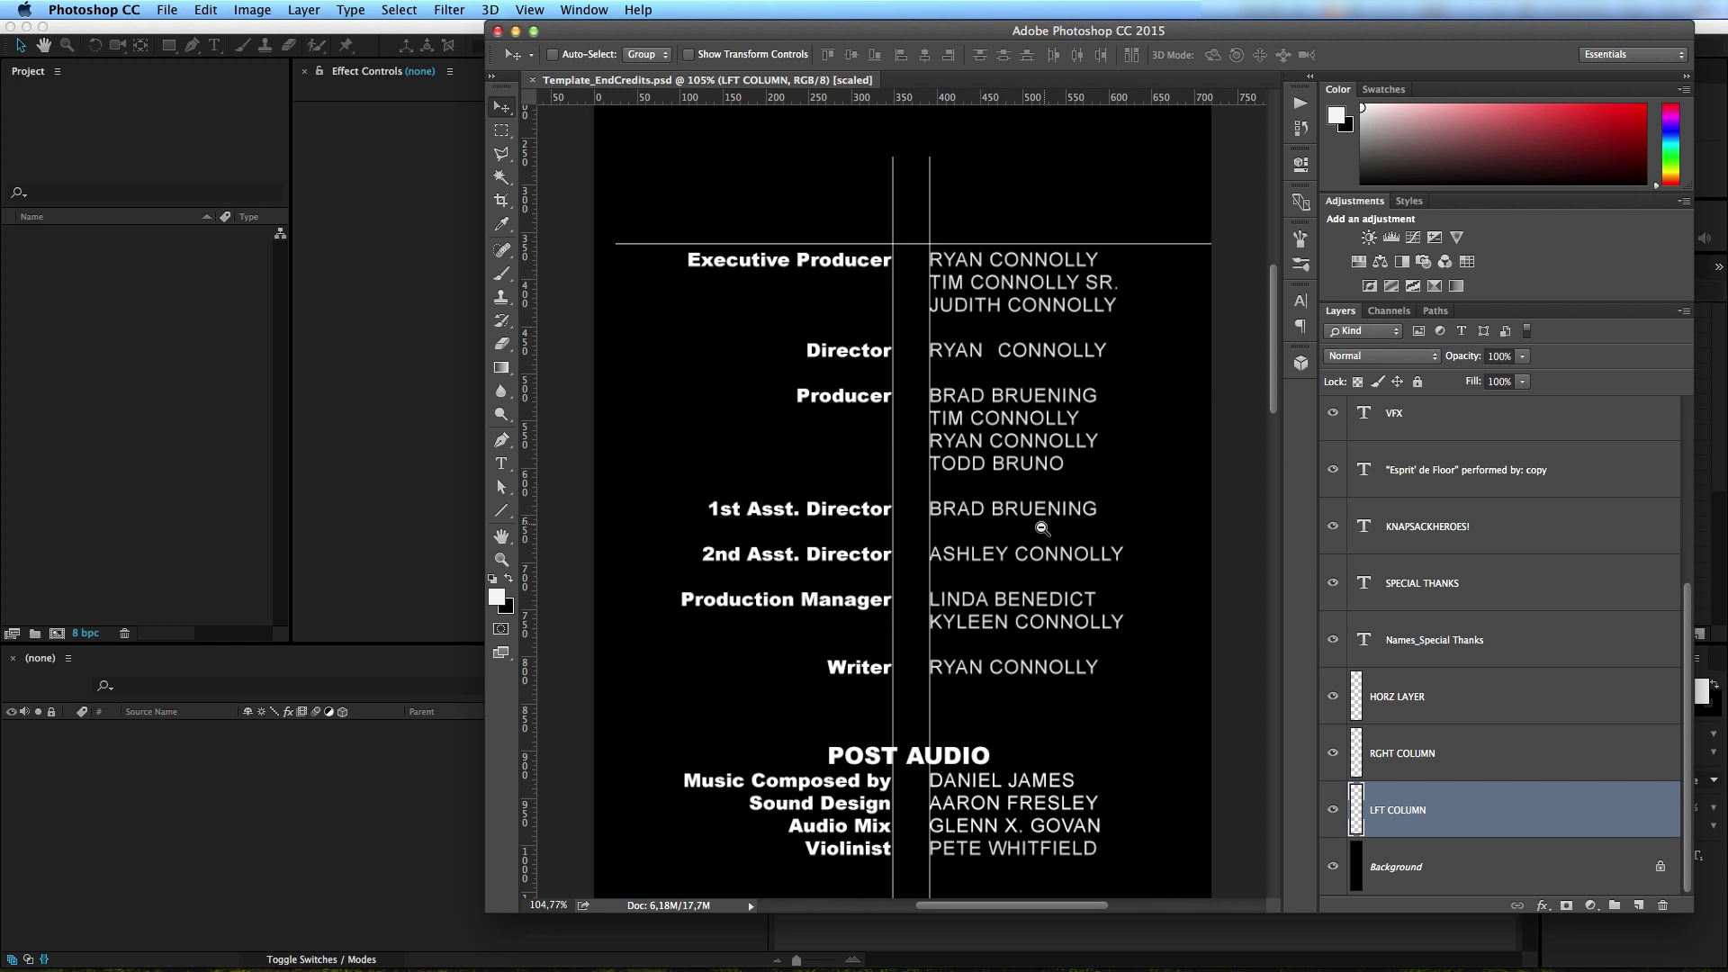
{"action": "scroll", "coordinate": [1049, 544], "scroll_direction": "down", "scroll_amount": 5}
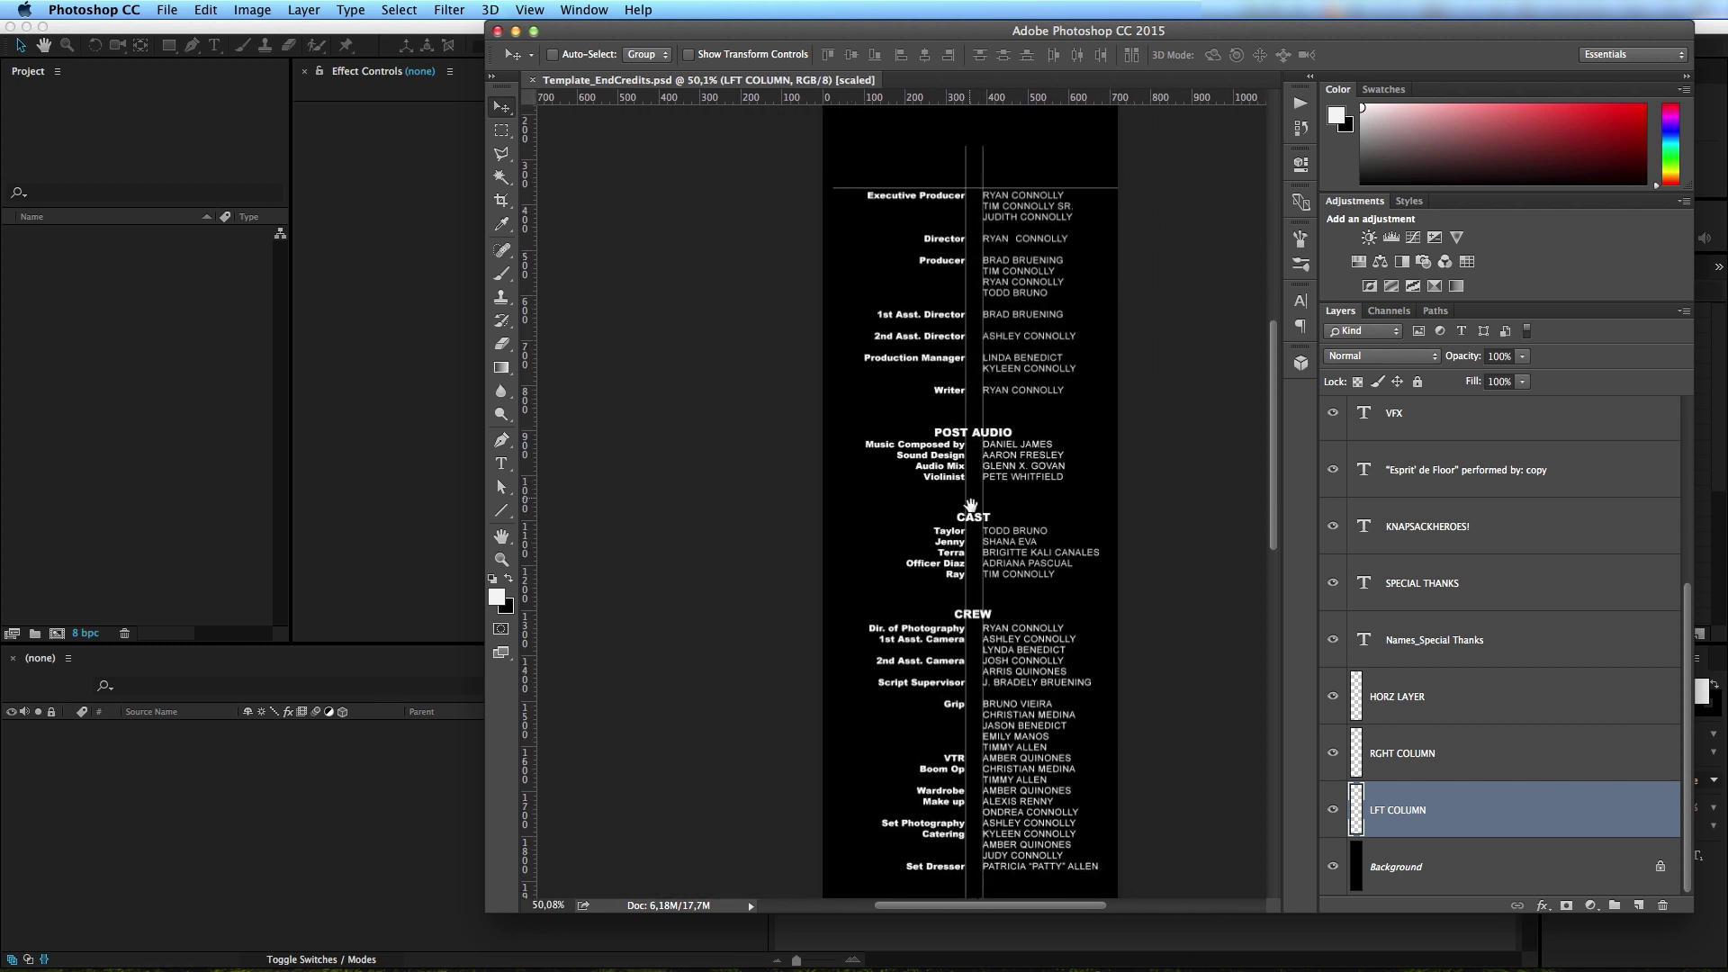
{"action": "scroll", "coordinate": [1014, 504], "scroll_direction": "up", "scroll_amount": 2}
{"action": "scroll", "coordinate": [1015, 517], "scroll_direction": "up", "scroll_amount": 2}
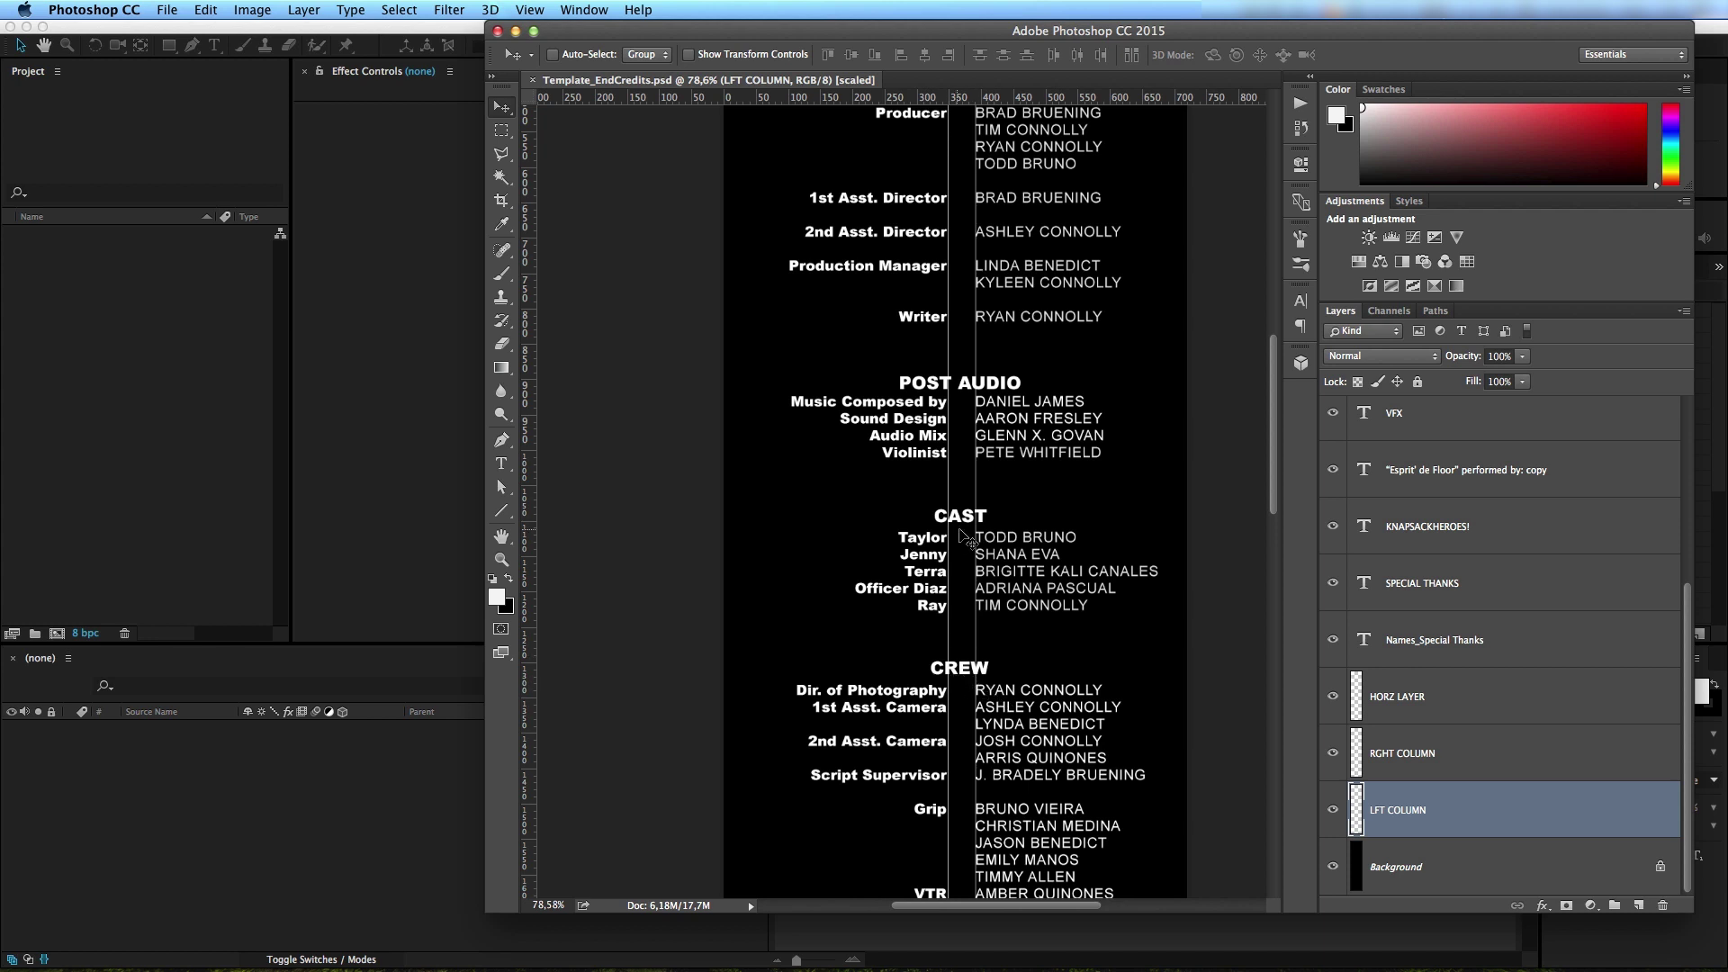
{"action": "scroll", "coordinate": [1007, 515], "scroll_direction": "down", "scroll_amount": 3}
{"action": "scroll", "coordinate": [937, 694], "scroll_direction": "down", "scroll_amount": 6}
{"action": "scroll", "coordinate": [937, 694], "scroll_direction": "up", "scroll_amount": 7}
{"action": "scroll", "coordinate": [1029, 664], "scroll_direction": "down", "scroll_amount": 3}
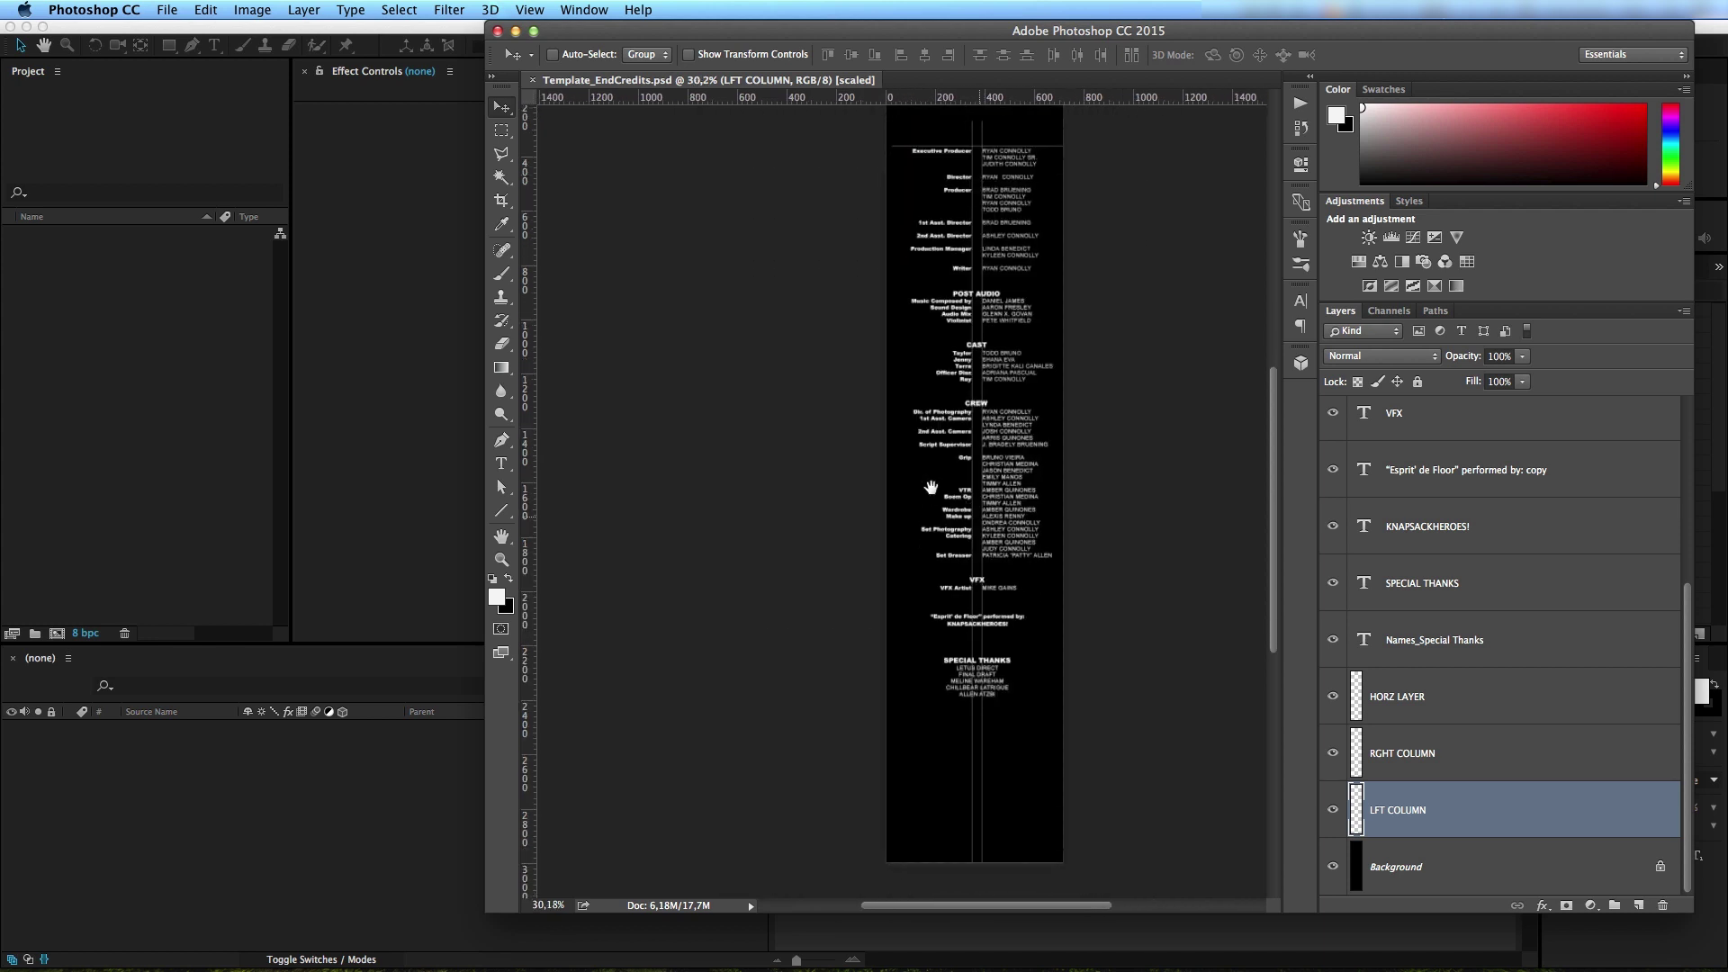
{"action": "scroll", "coordinate": [924, 486], "scroll_direction": "up", "scroll_amount": 3}
{"action": "scroll", "coordinate": [923, 487], "scroll_direction": "up", "scroll_amount": 3}
{"action": "scroll", "coordinate": [936, 489], "scroll_direction": "up", "scroll_amount": 1}
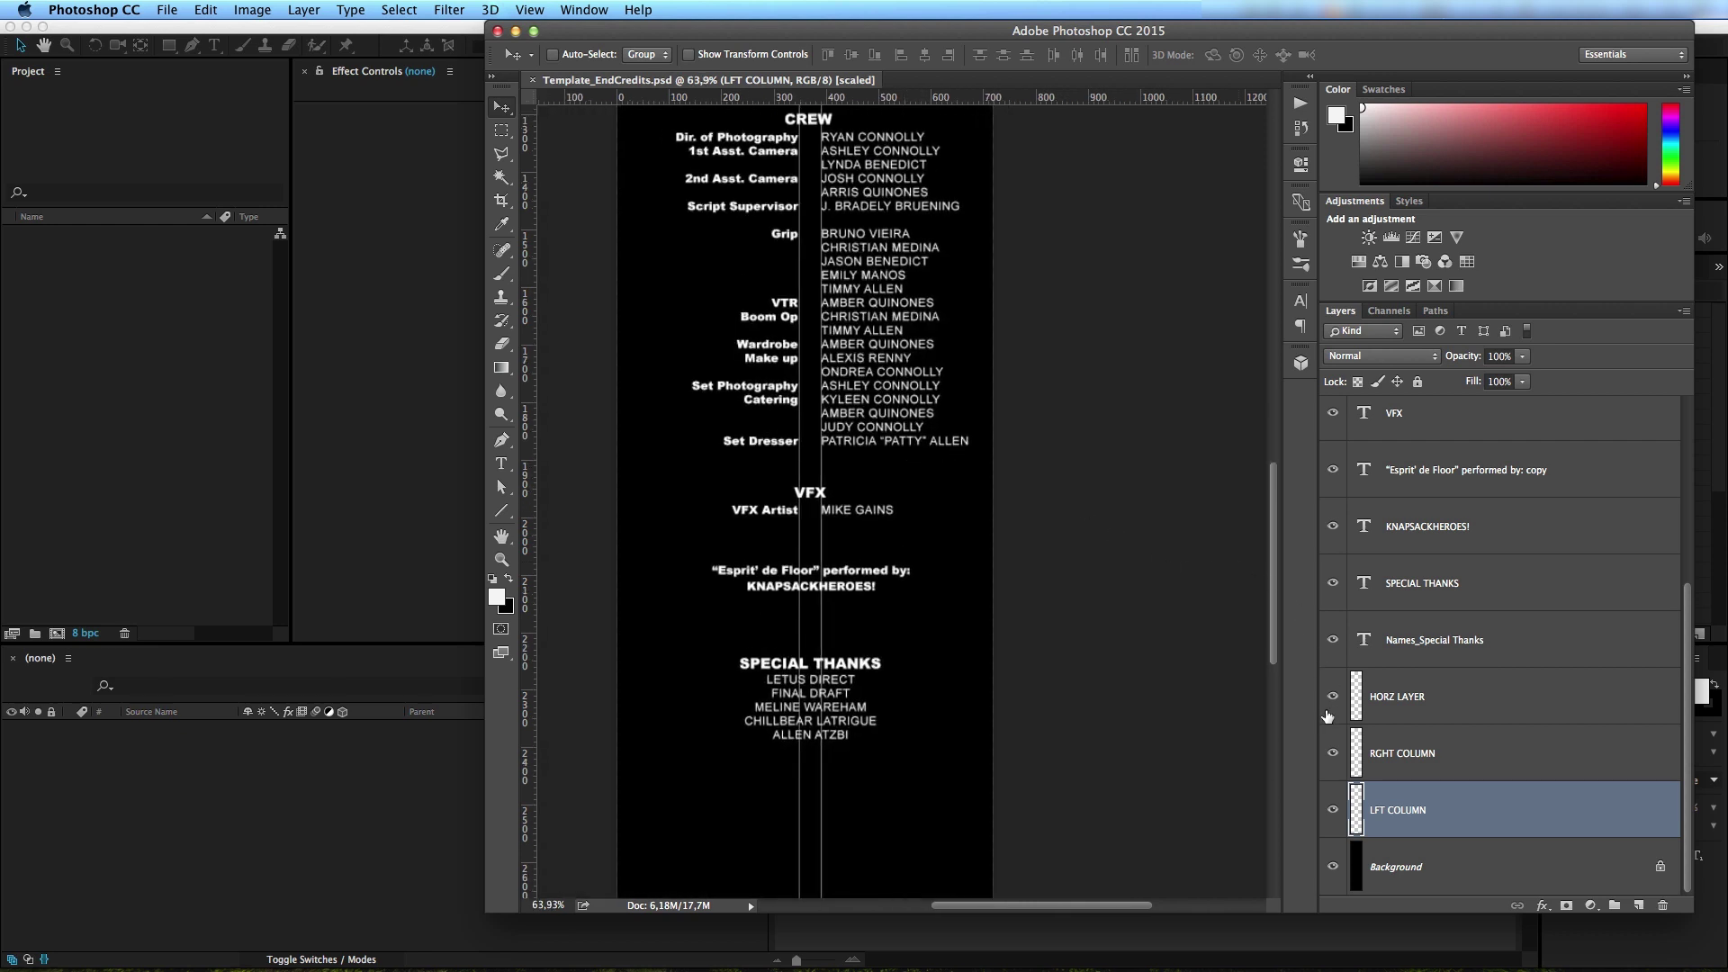
Step: Hide the HORZ LAYER, RGHT COLUMN and LFT COLUMN divider line layers
{"action": "left_click_drag", "start_coordinate": [1338, 705], "coordinate": [1335, 809]}
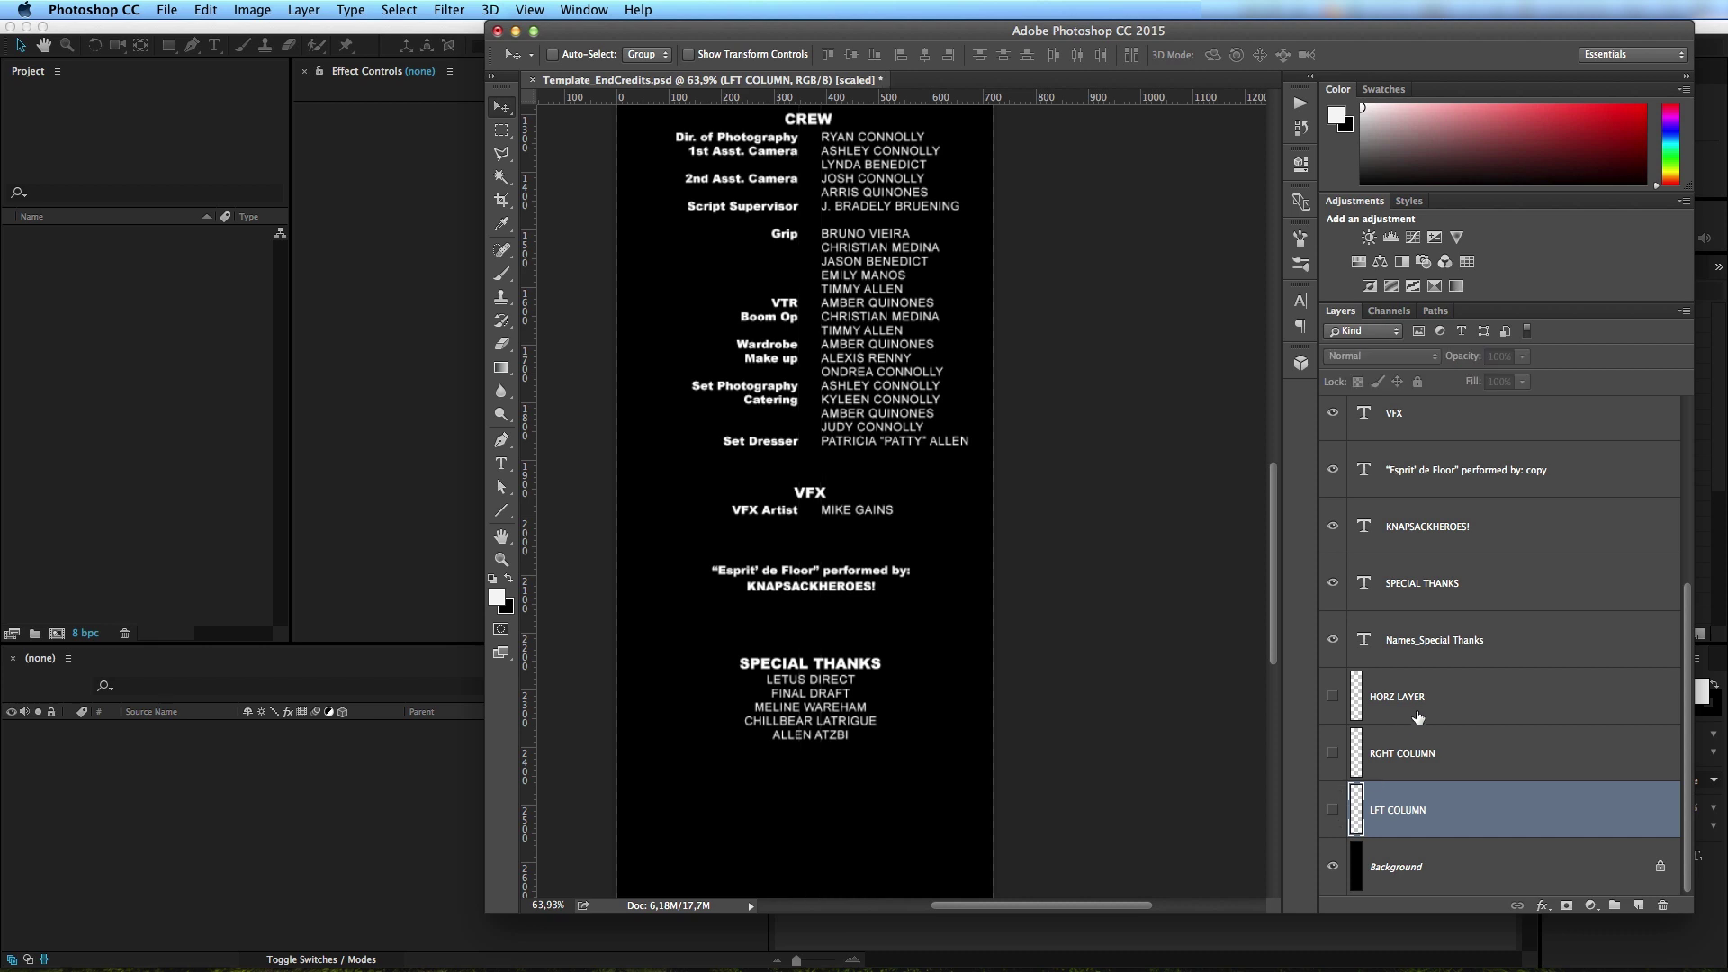
{"action": "left_click", "coordinate": [1420, 718]}
{"action": "left_click", "coordinate": [1385, 788], "text": "shift"}
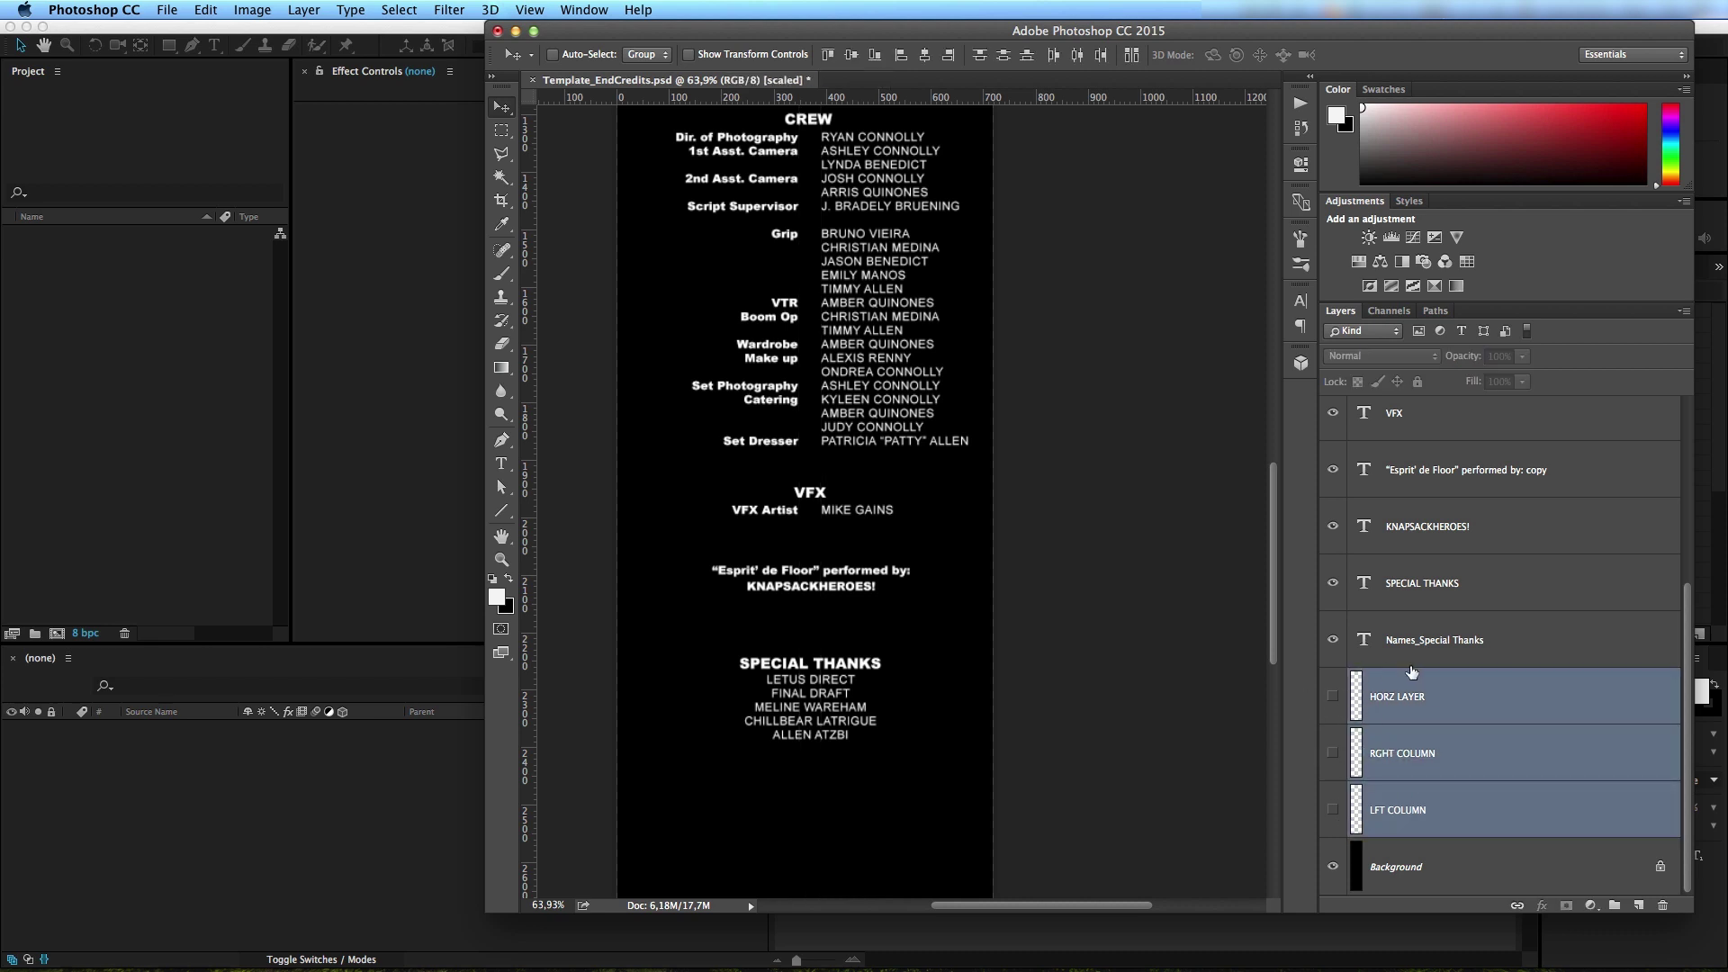
{"action": "left_click", "coordinate": [1334, 810]}
{"action": "left_click", "coordinate": [1334, 810]}
Step: Hide the black Background layer so the credits sit on transparency
{"action": "scroll", "coordinate": [1116, 335], "scroll_direction": "down", "scroll_amount": 8}
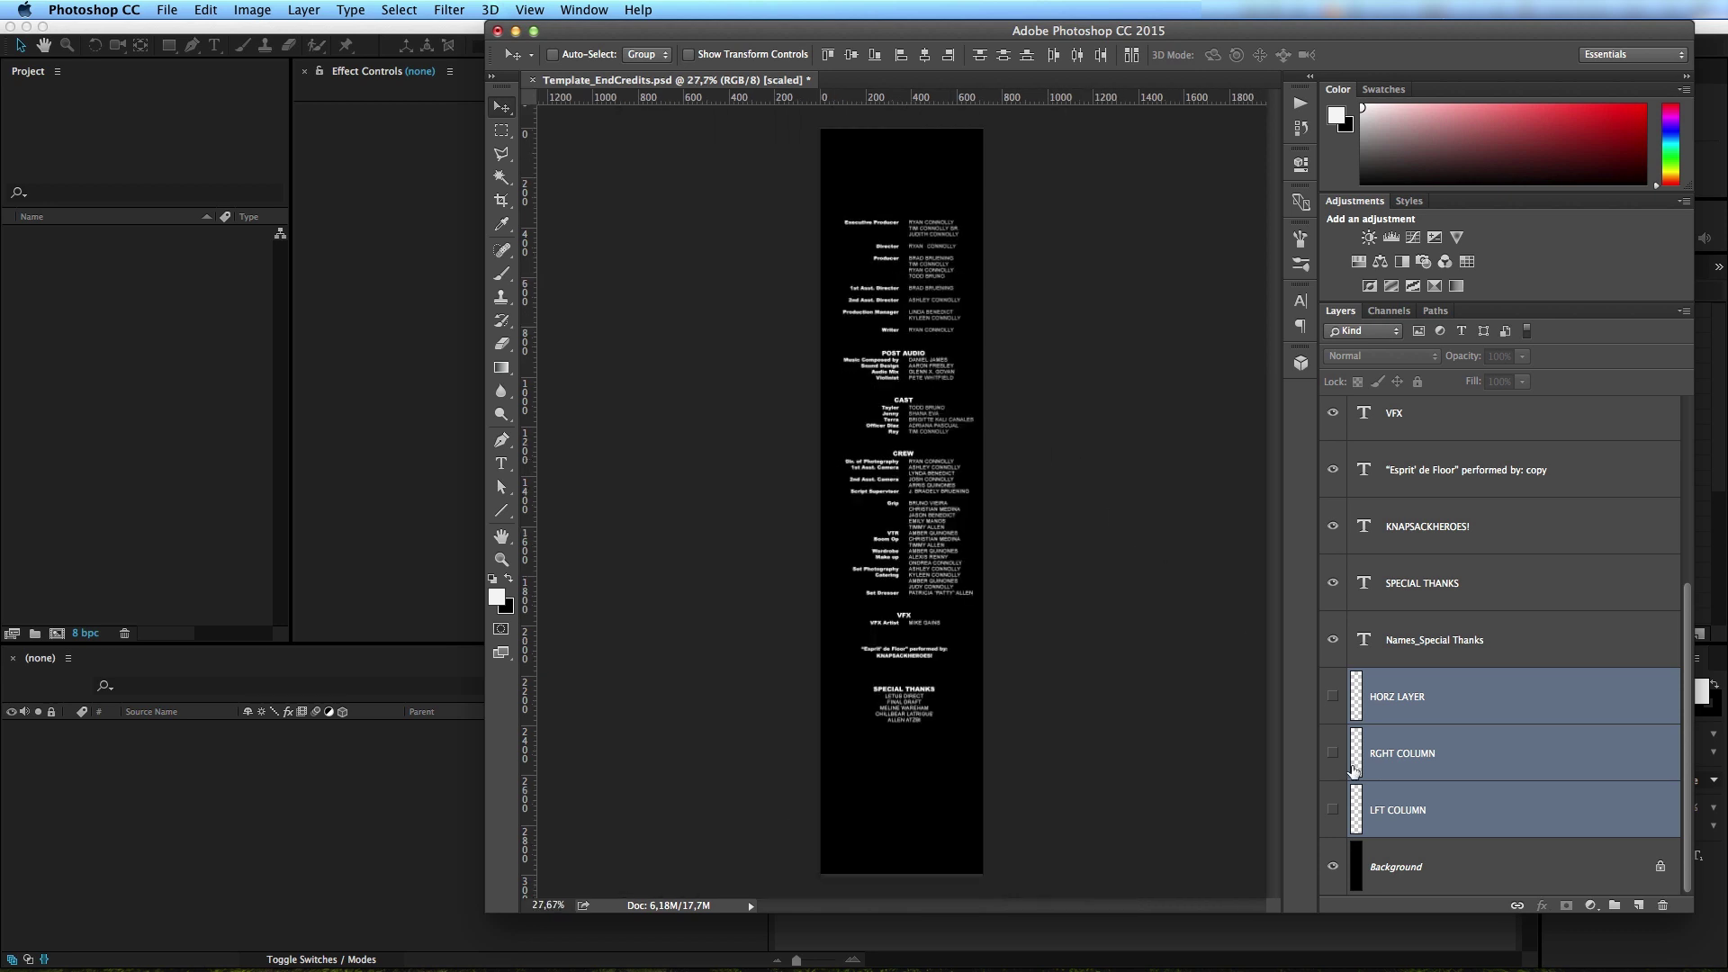
{"action": "left_click", "coordinate": [1332, 866]}
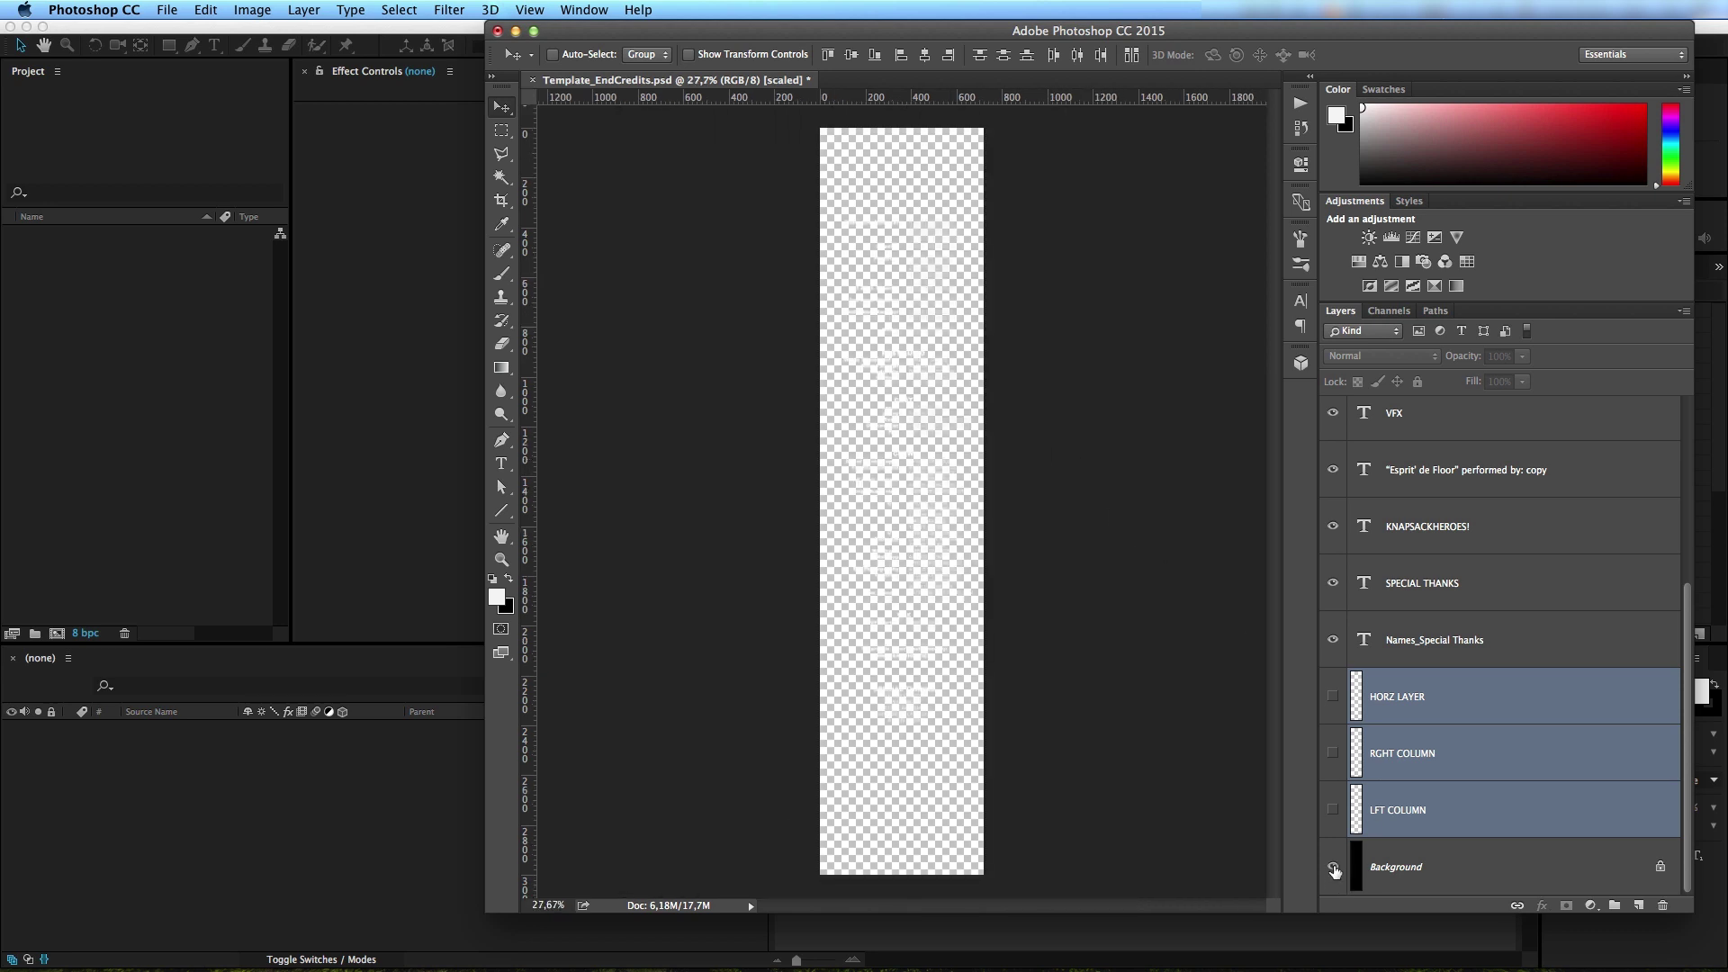
{"action": "left_click", "coordinate": [1333, 867]}
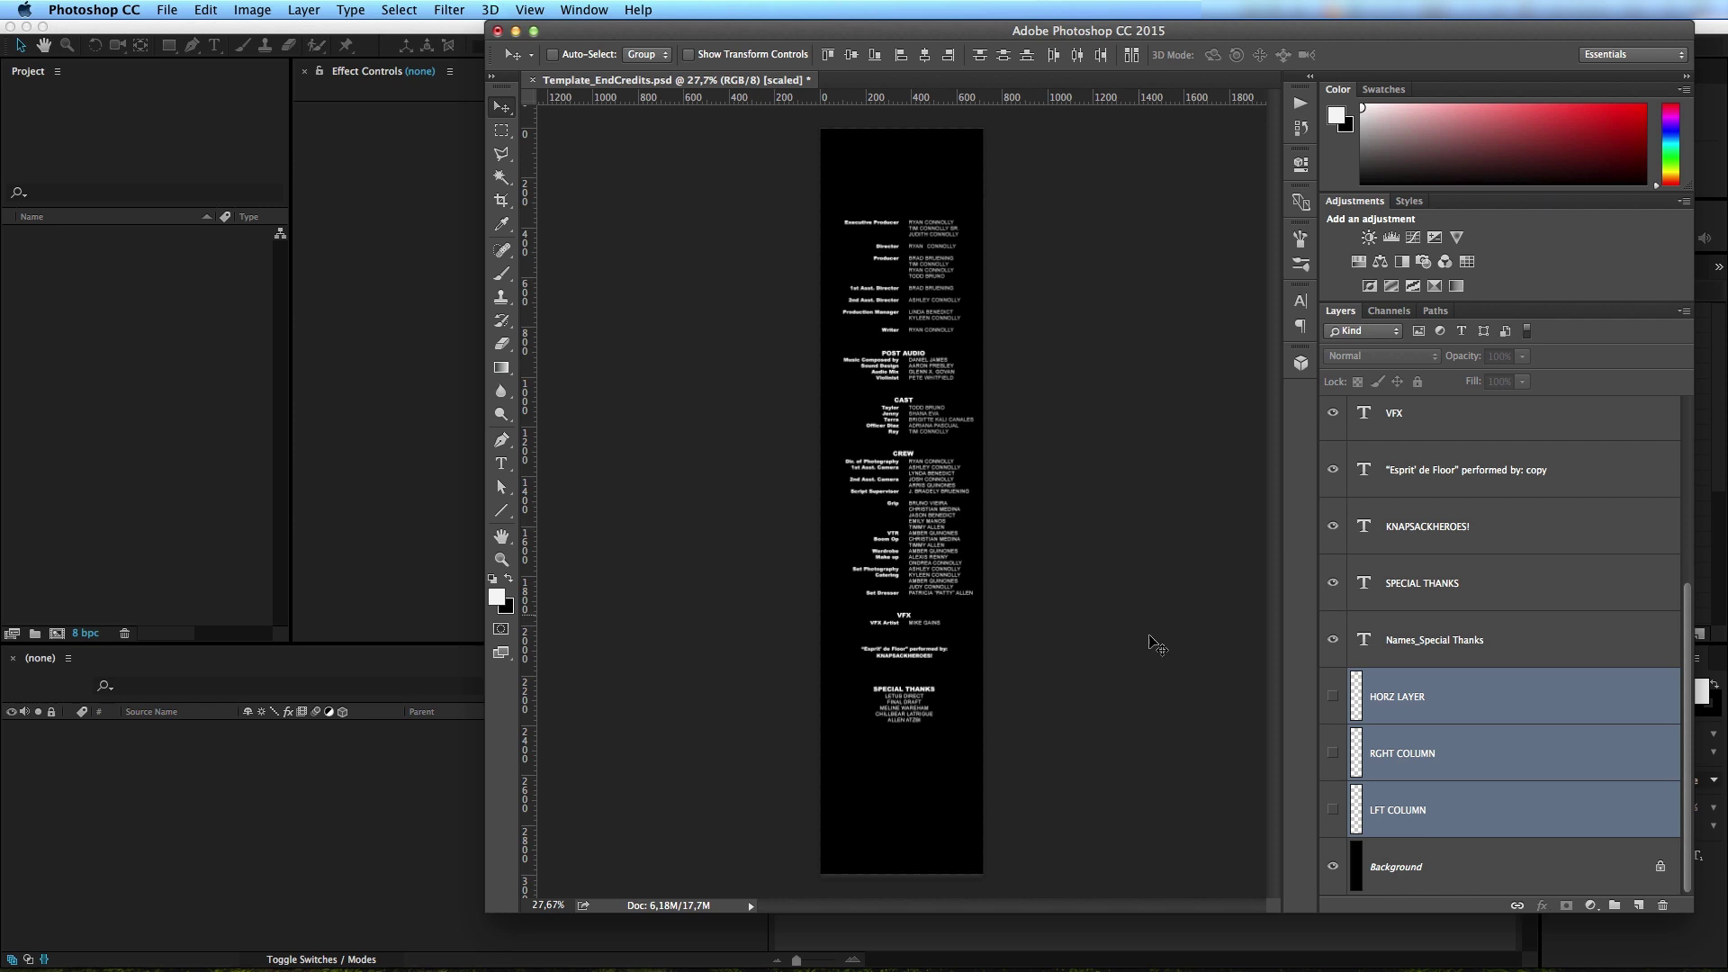
{"action": "left_click", "coordinate": [1333, 867]}
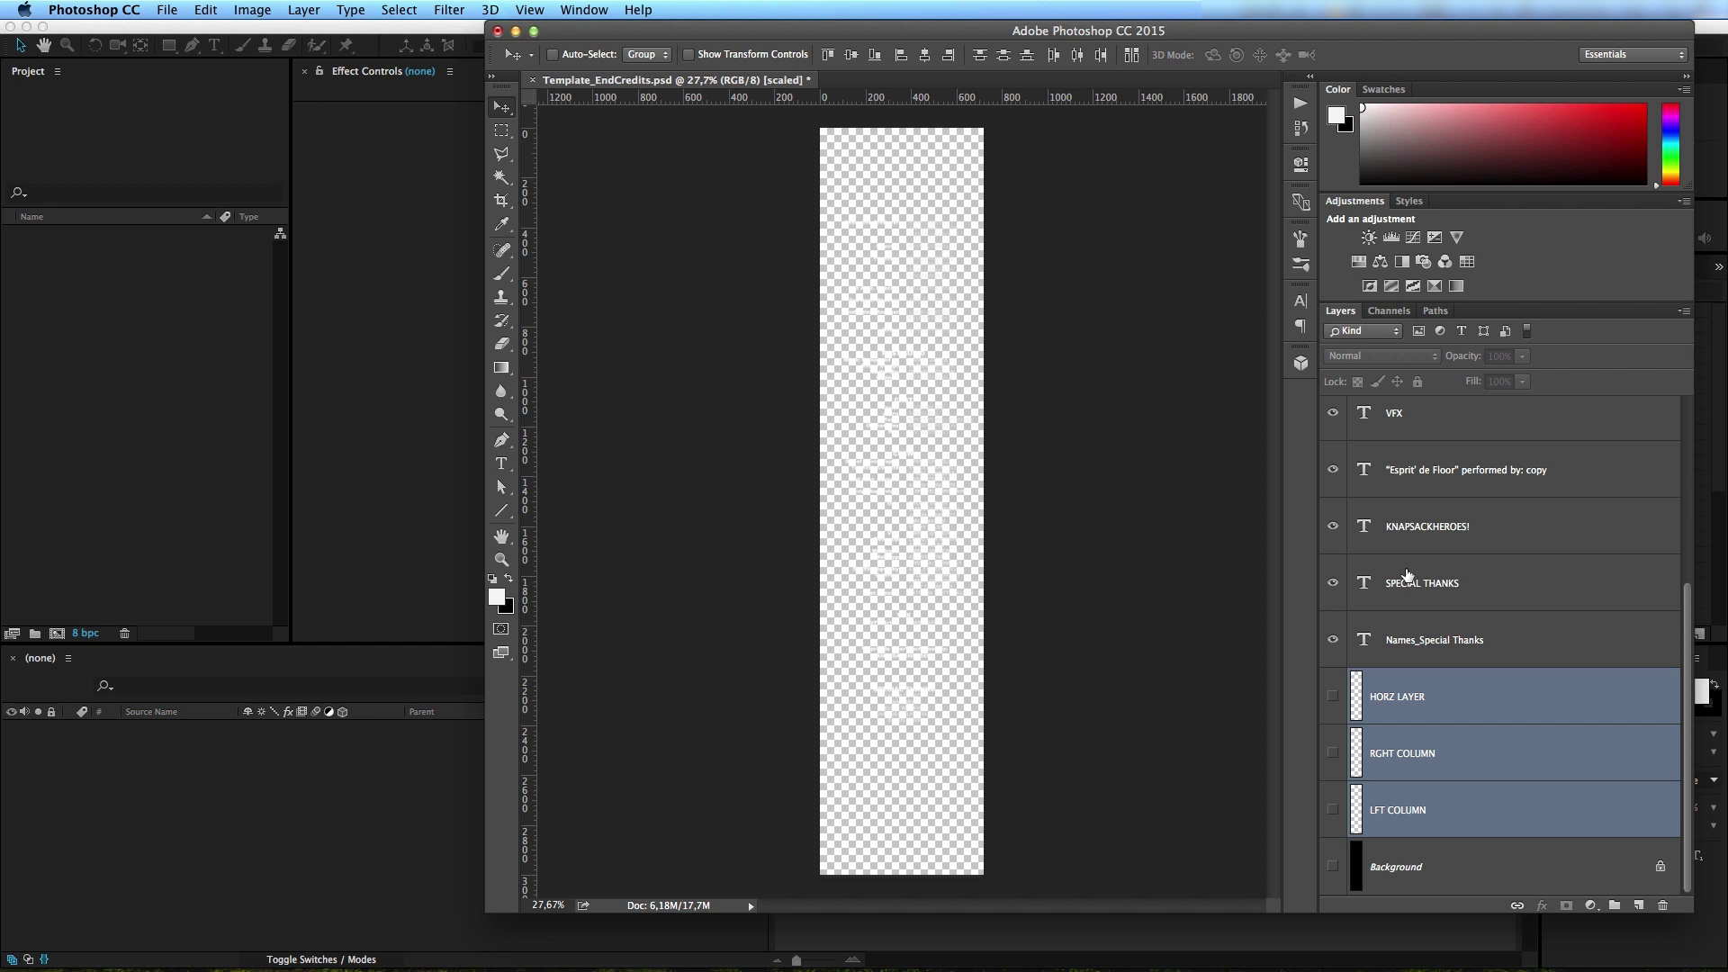
{"action": "key", "text": "super+shift+s"}
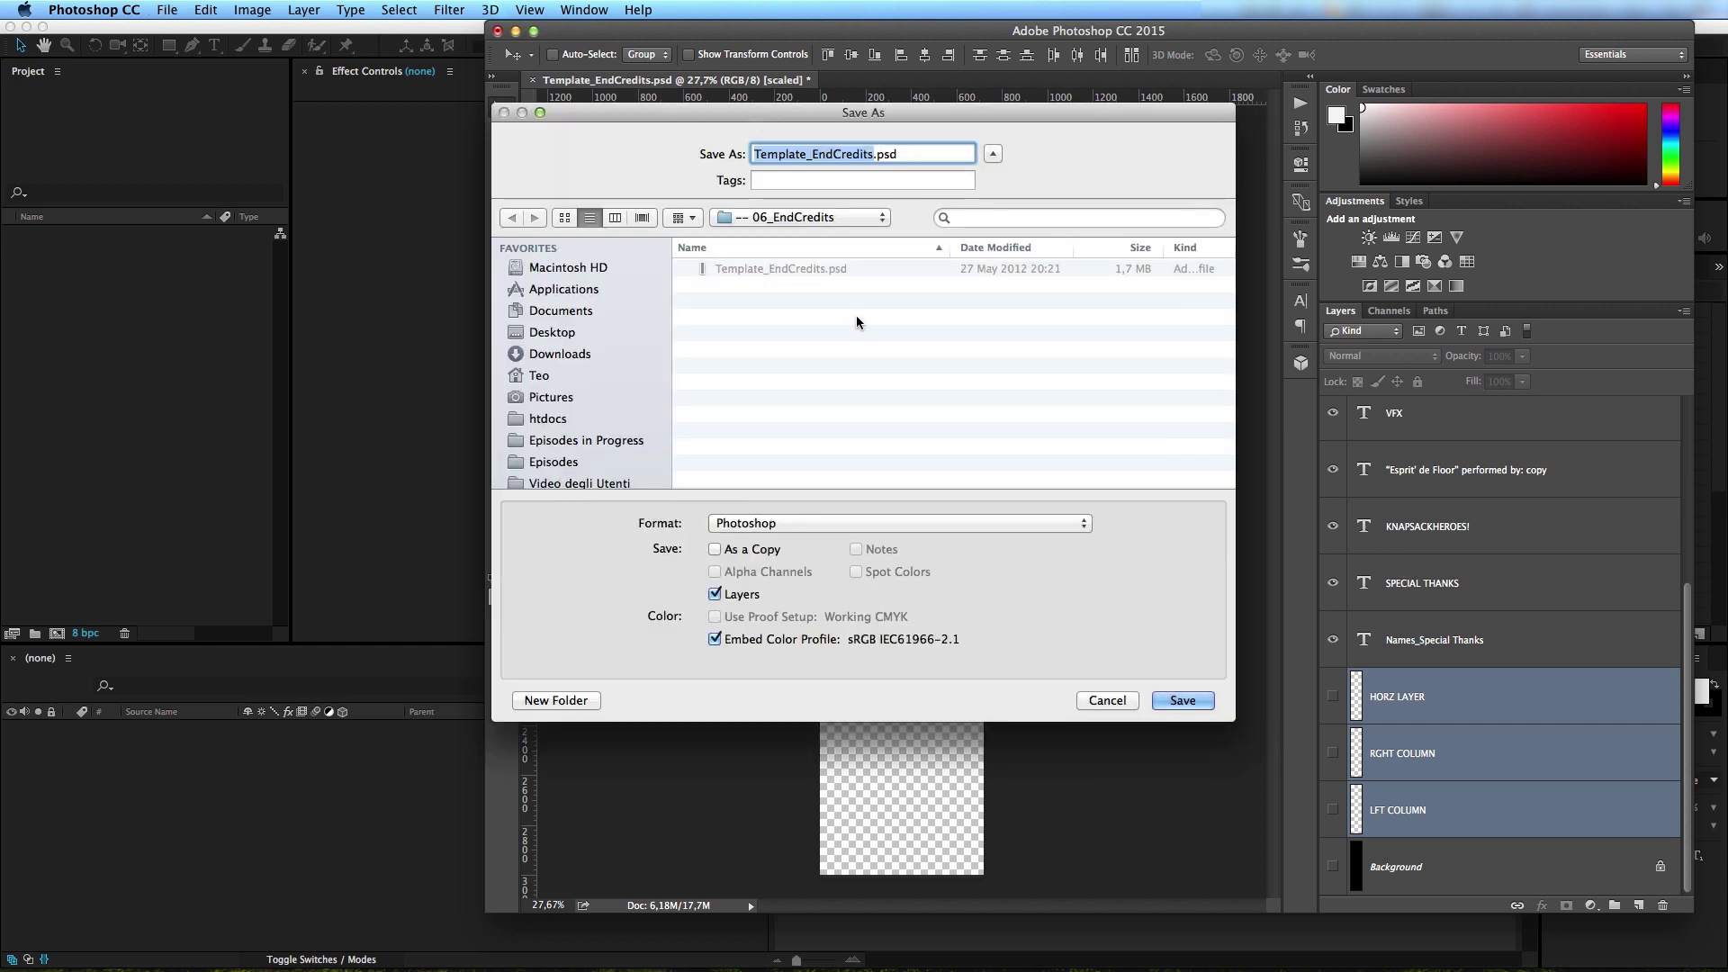
Step: Save the credits as Template_EndCredits2.psd and switch back to After Effects
{"action": "key", "text": "Right"}
{"action": "type", "text": "2"}
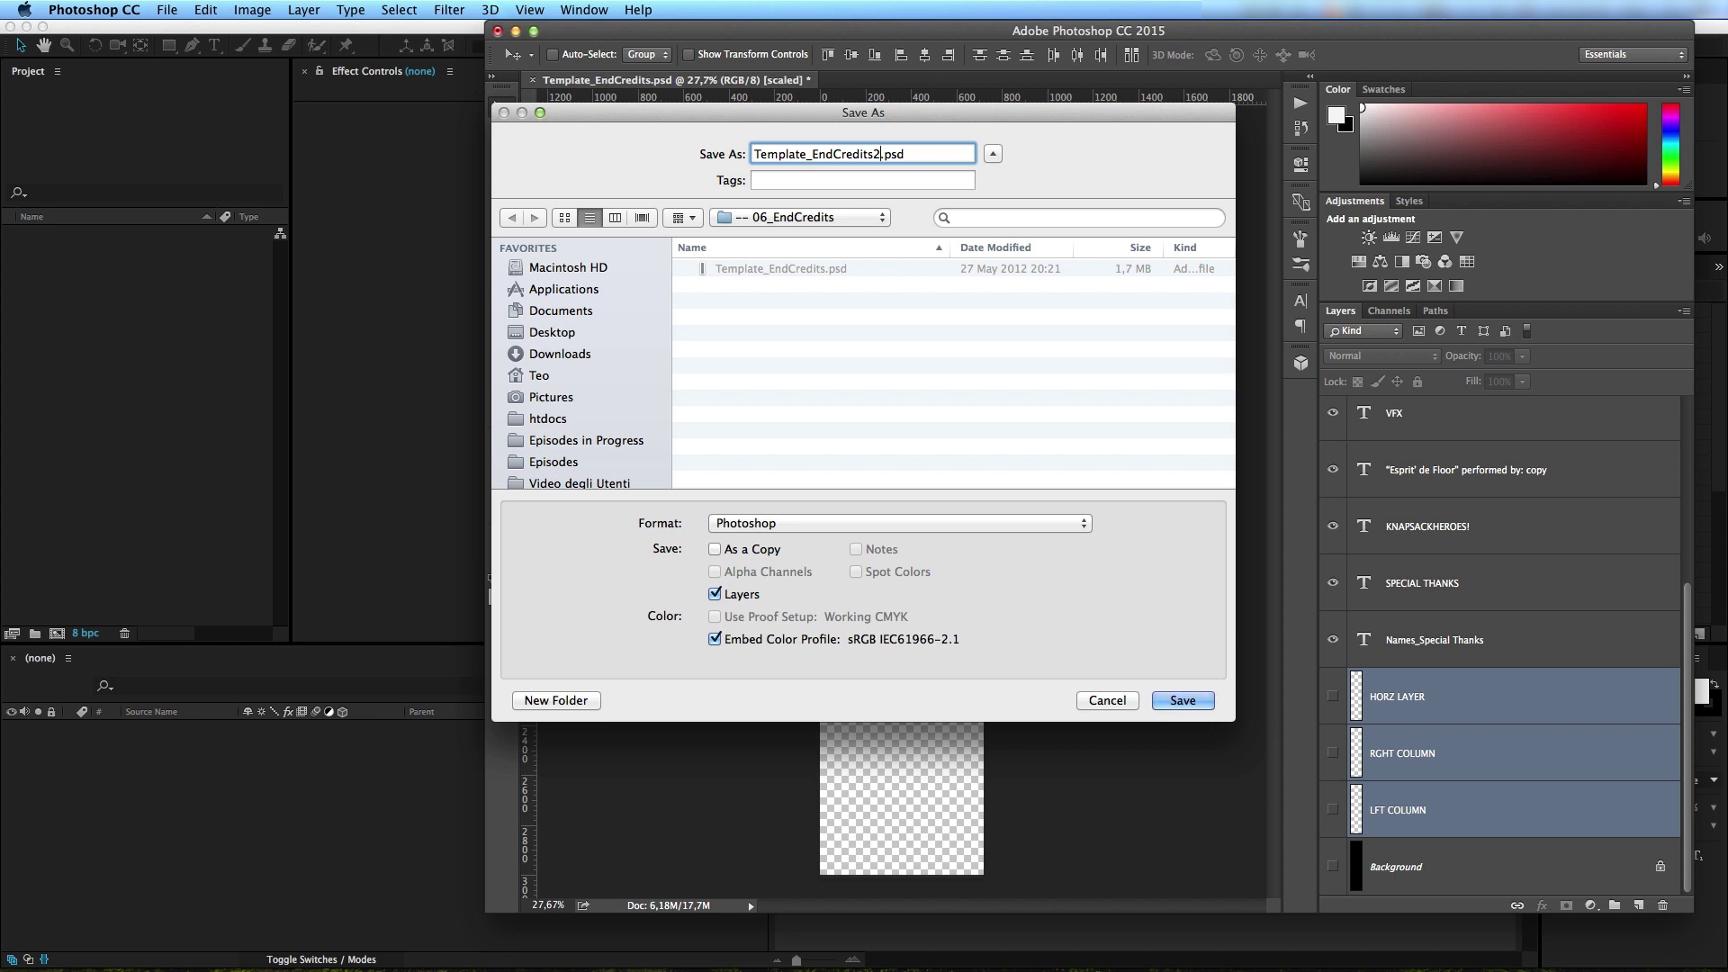
{"action": "key", "text": "Return"}
{"action": "key", "text": "Return"}
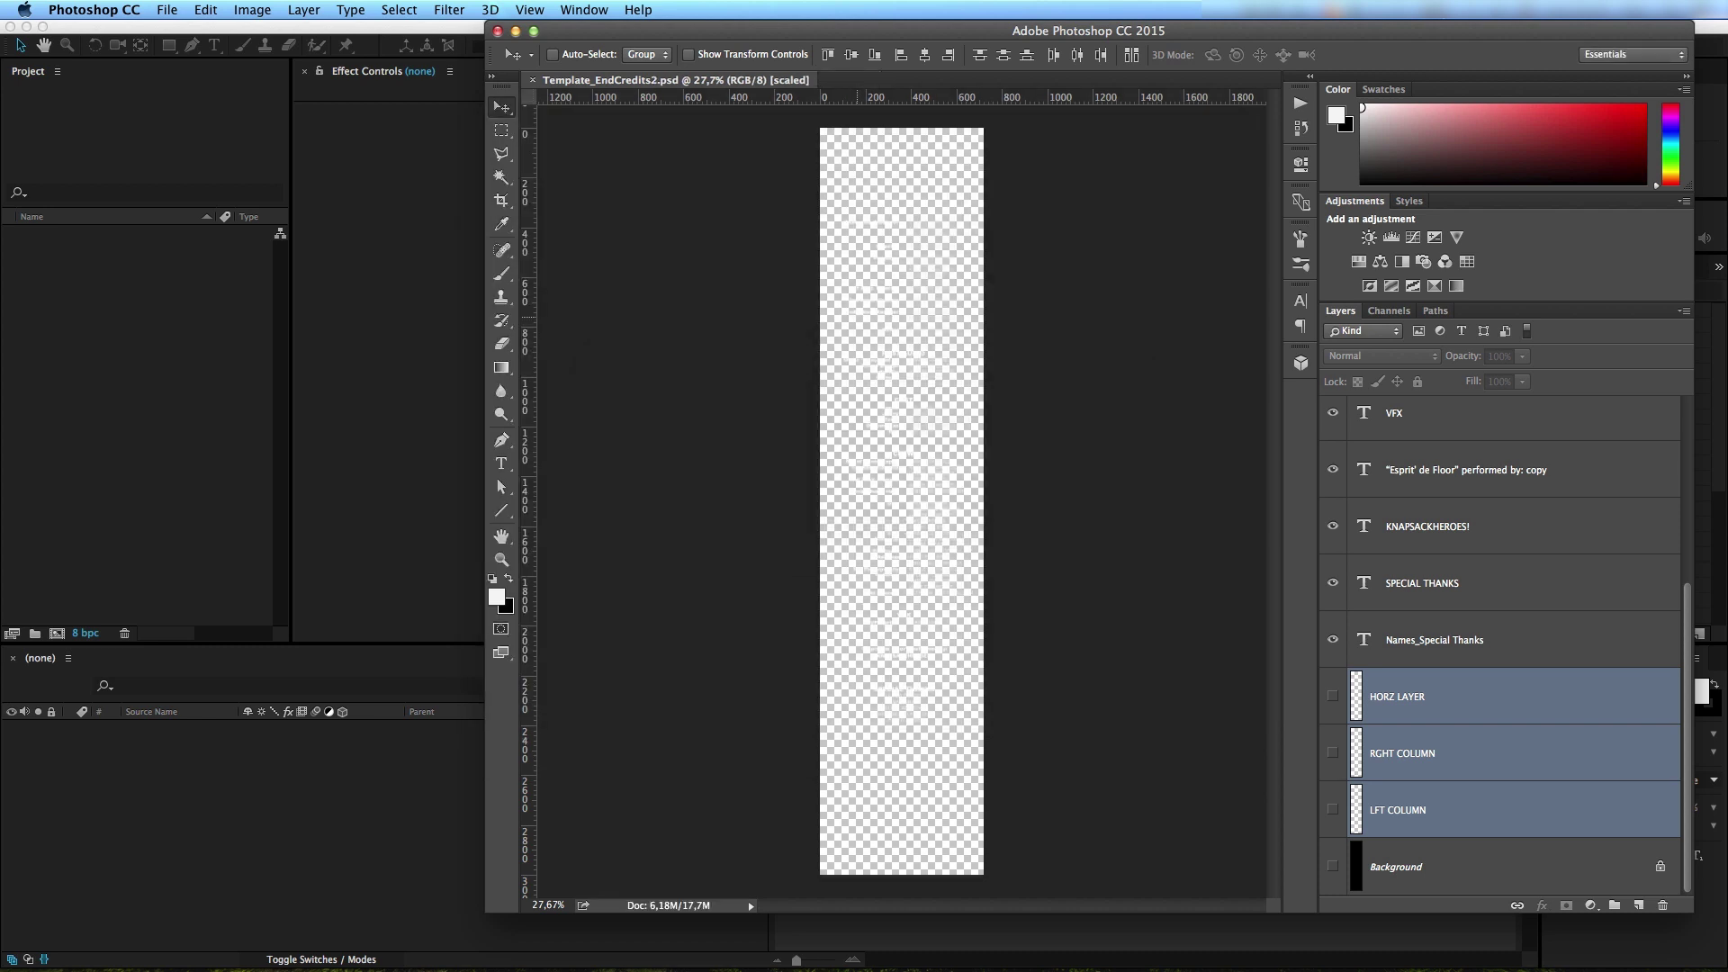
{"action": "left_click", "coordinate": [184, 448]}
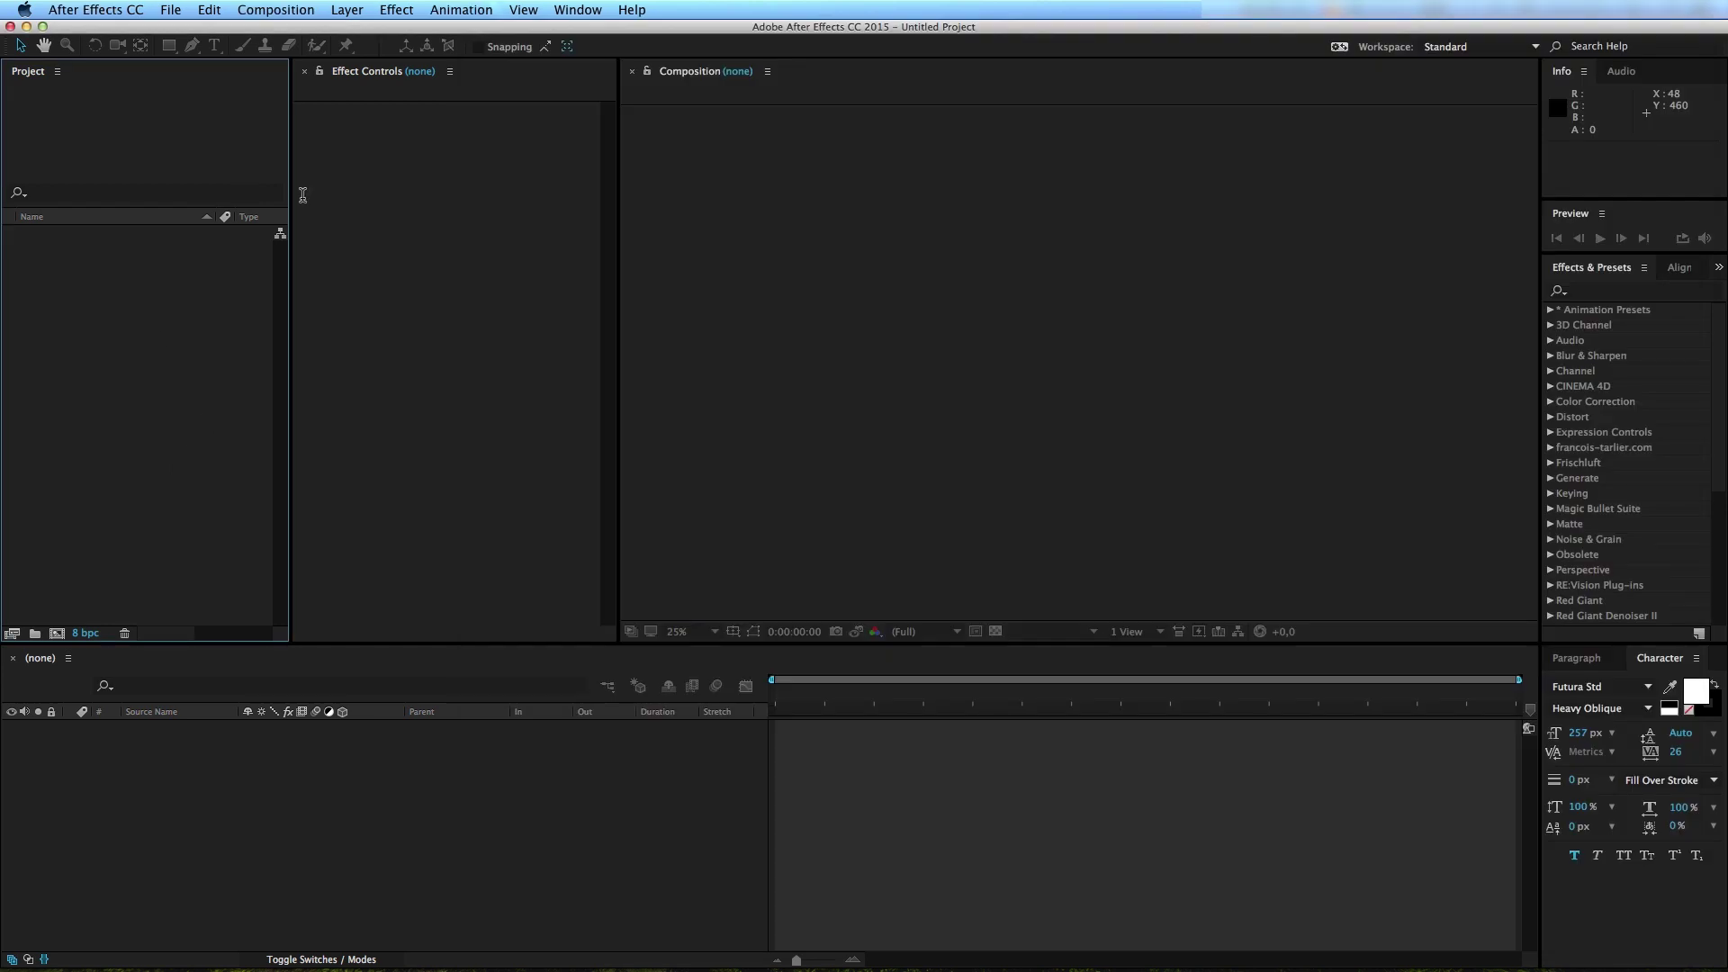
{"action": "double_click", "coordinate": [117, 389]}
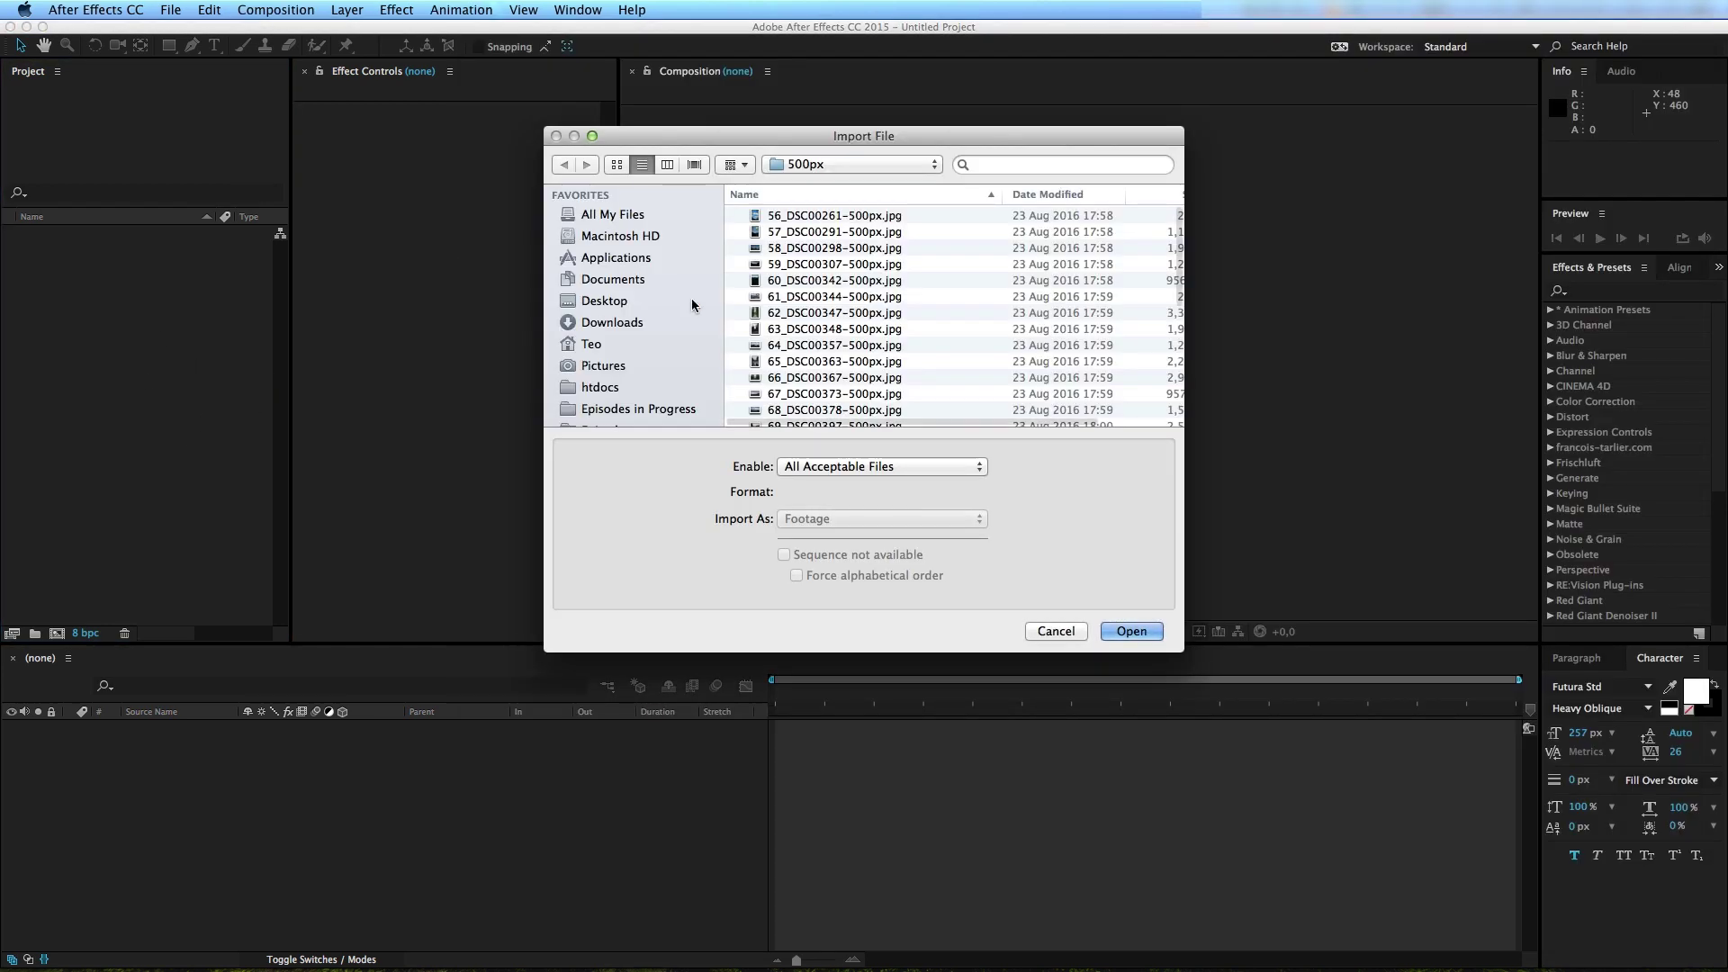
Step: Drag Template_EndCredits2.psd from Finder into the Project panel as Footage with Merged Layers
{"action": "key", "text": "Escape"}
{"action": "key", "text": "super+Tab"}
{"action": "key", "text": "super+Tab"}
{"action": "left_click", "coordinate": [1042, 446]}
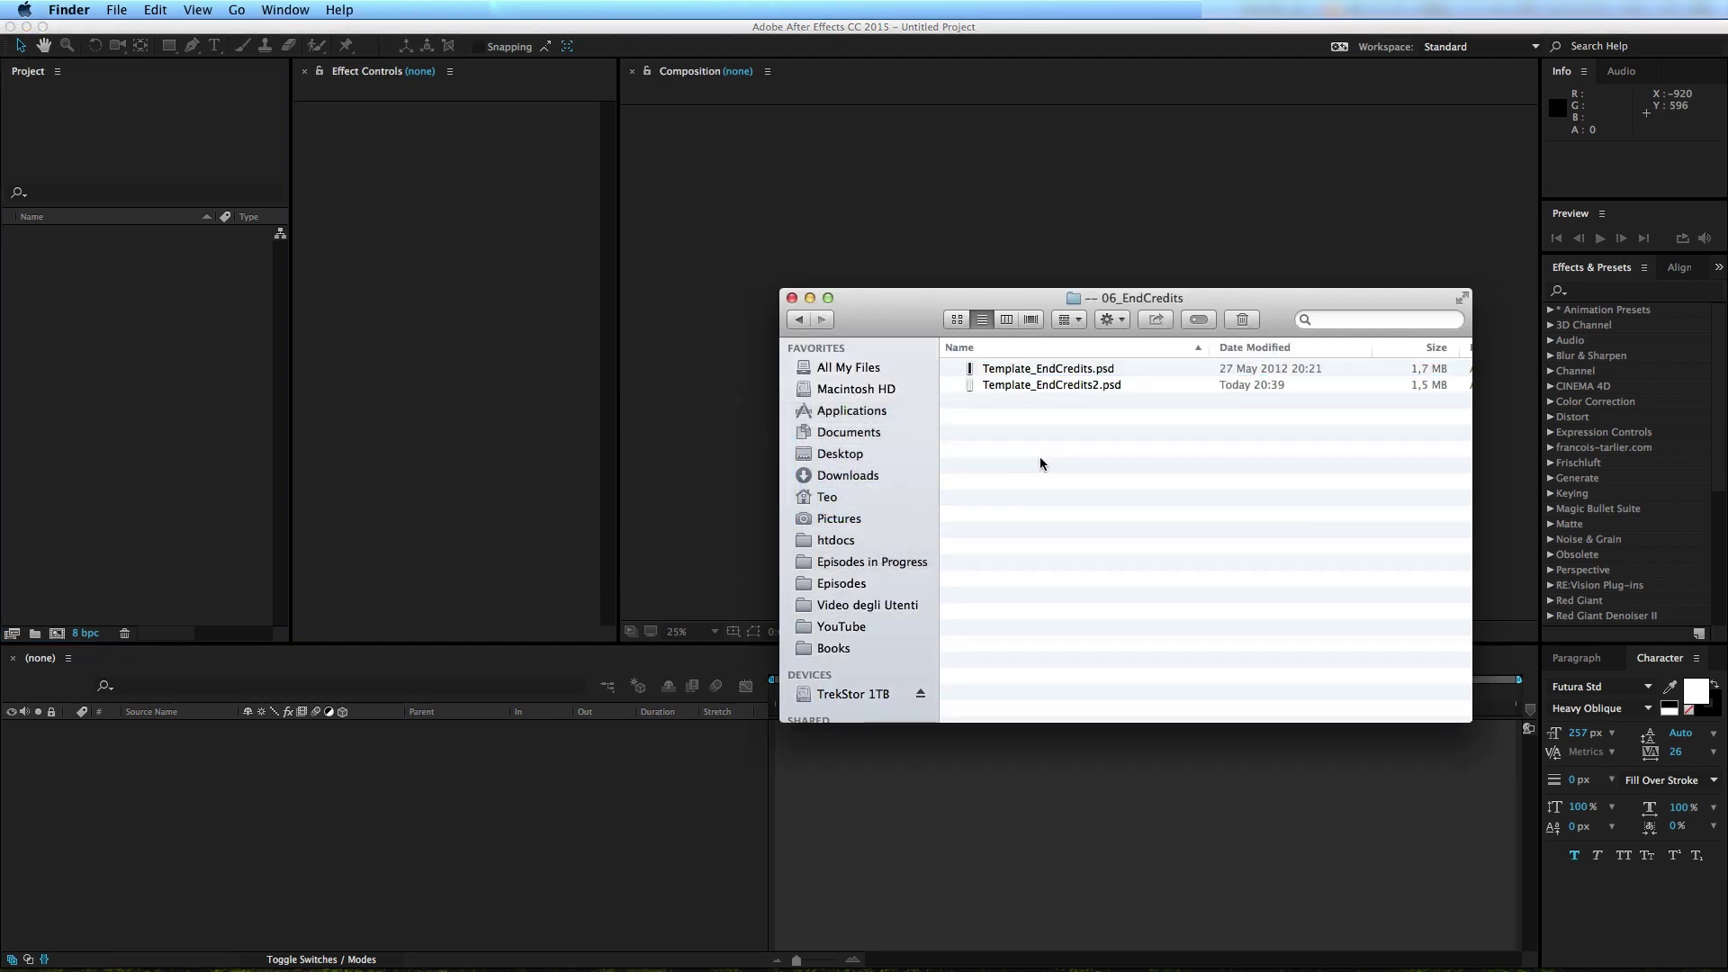
{"action": "left_click_drag", "start_coordinate": [1060, 387], "coordinate": [261, 490]}
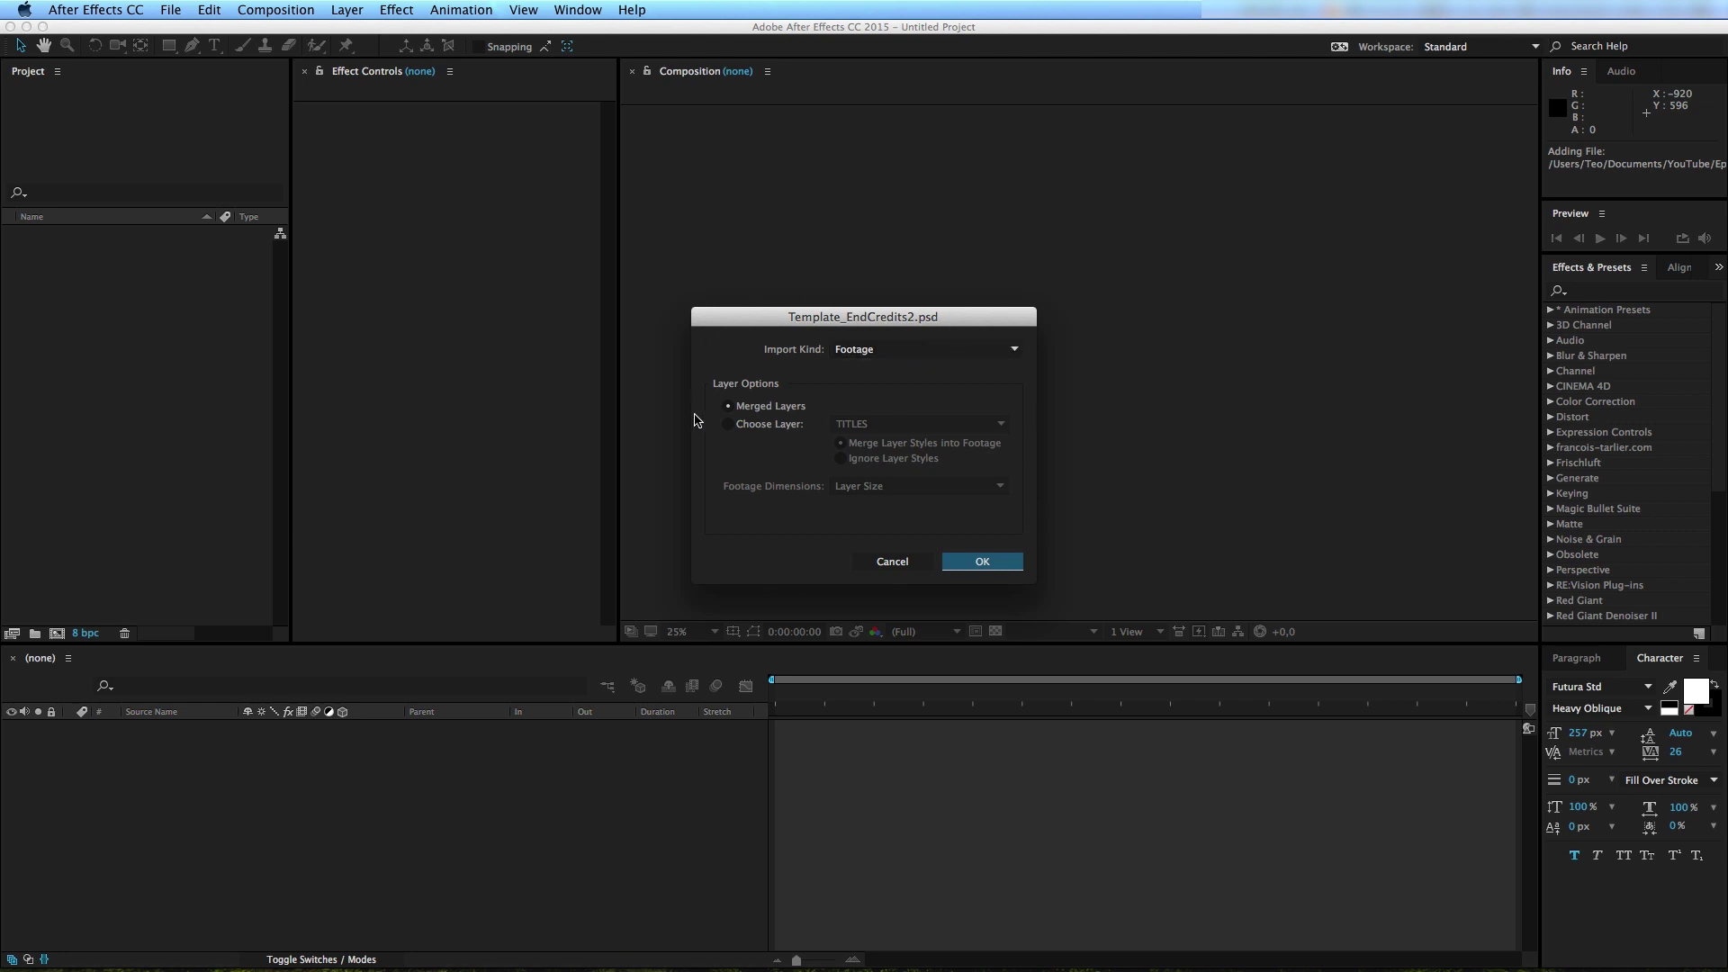
{"action": "left_click", "coordinate": [894, 353]}
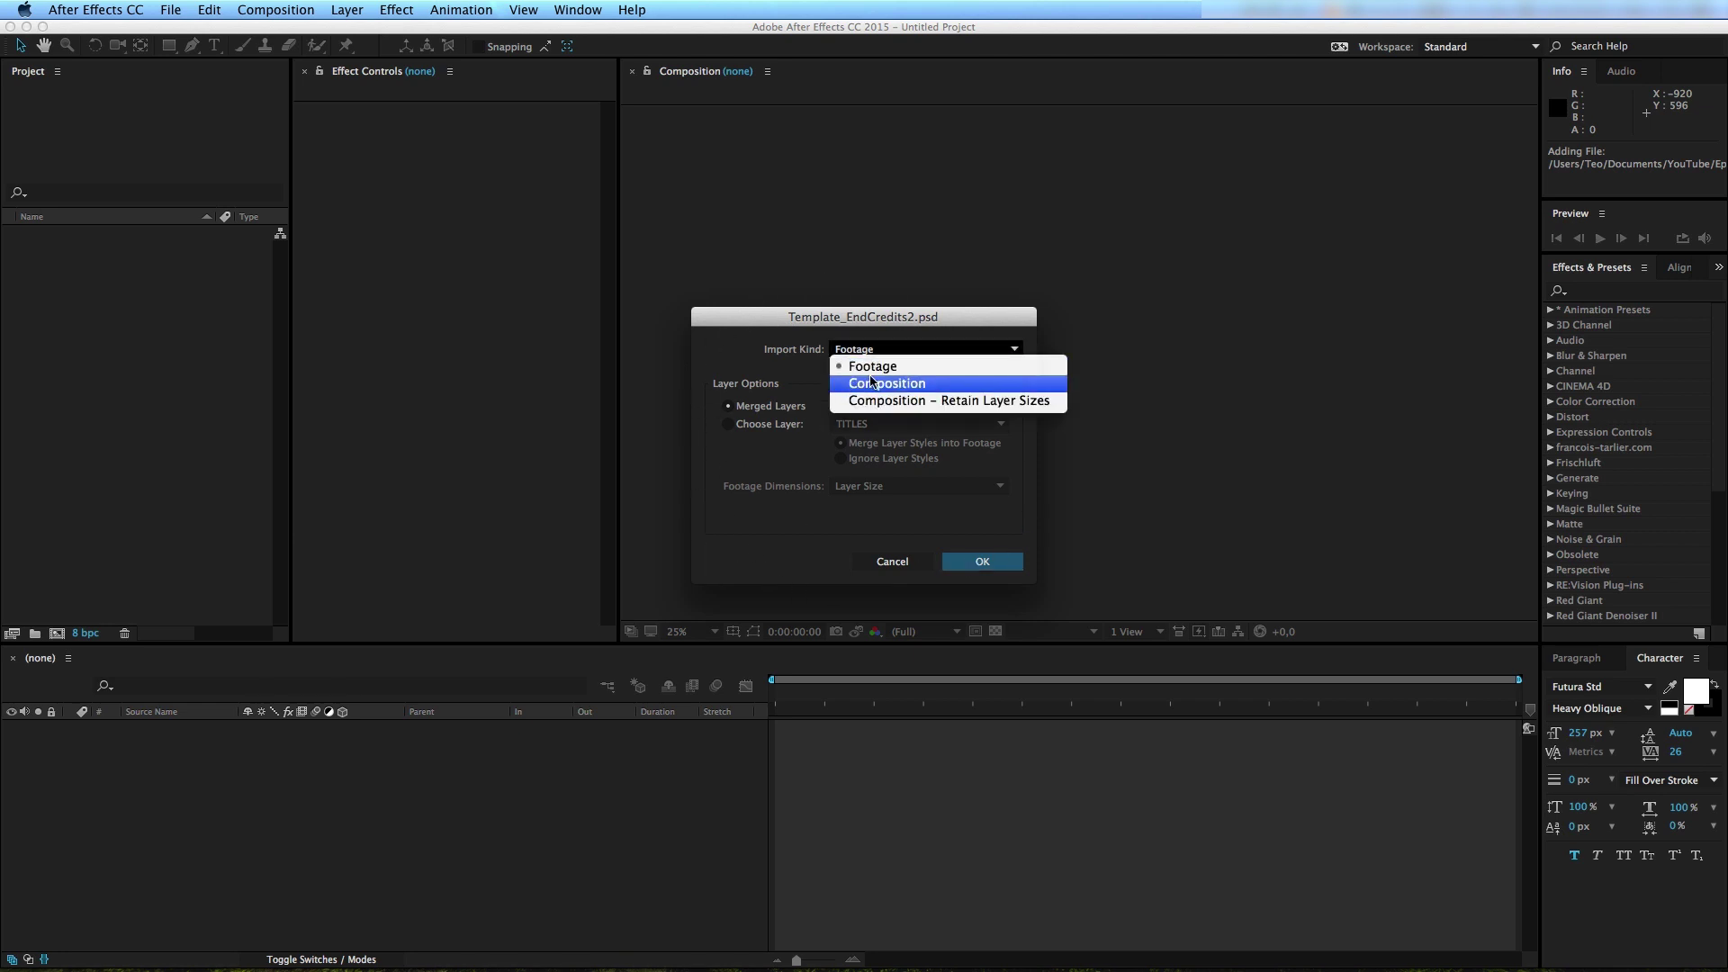
{"action": "left_click", "coordinate": [869, 365]}
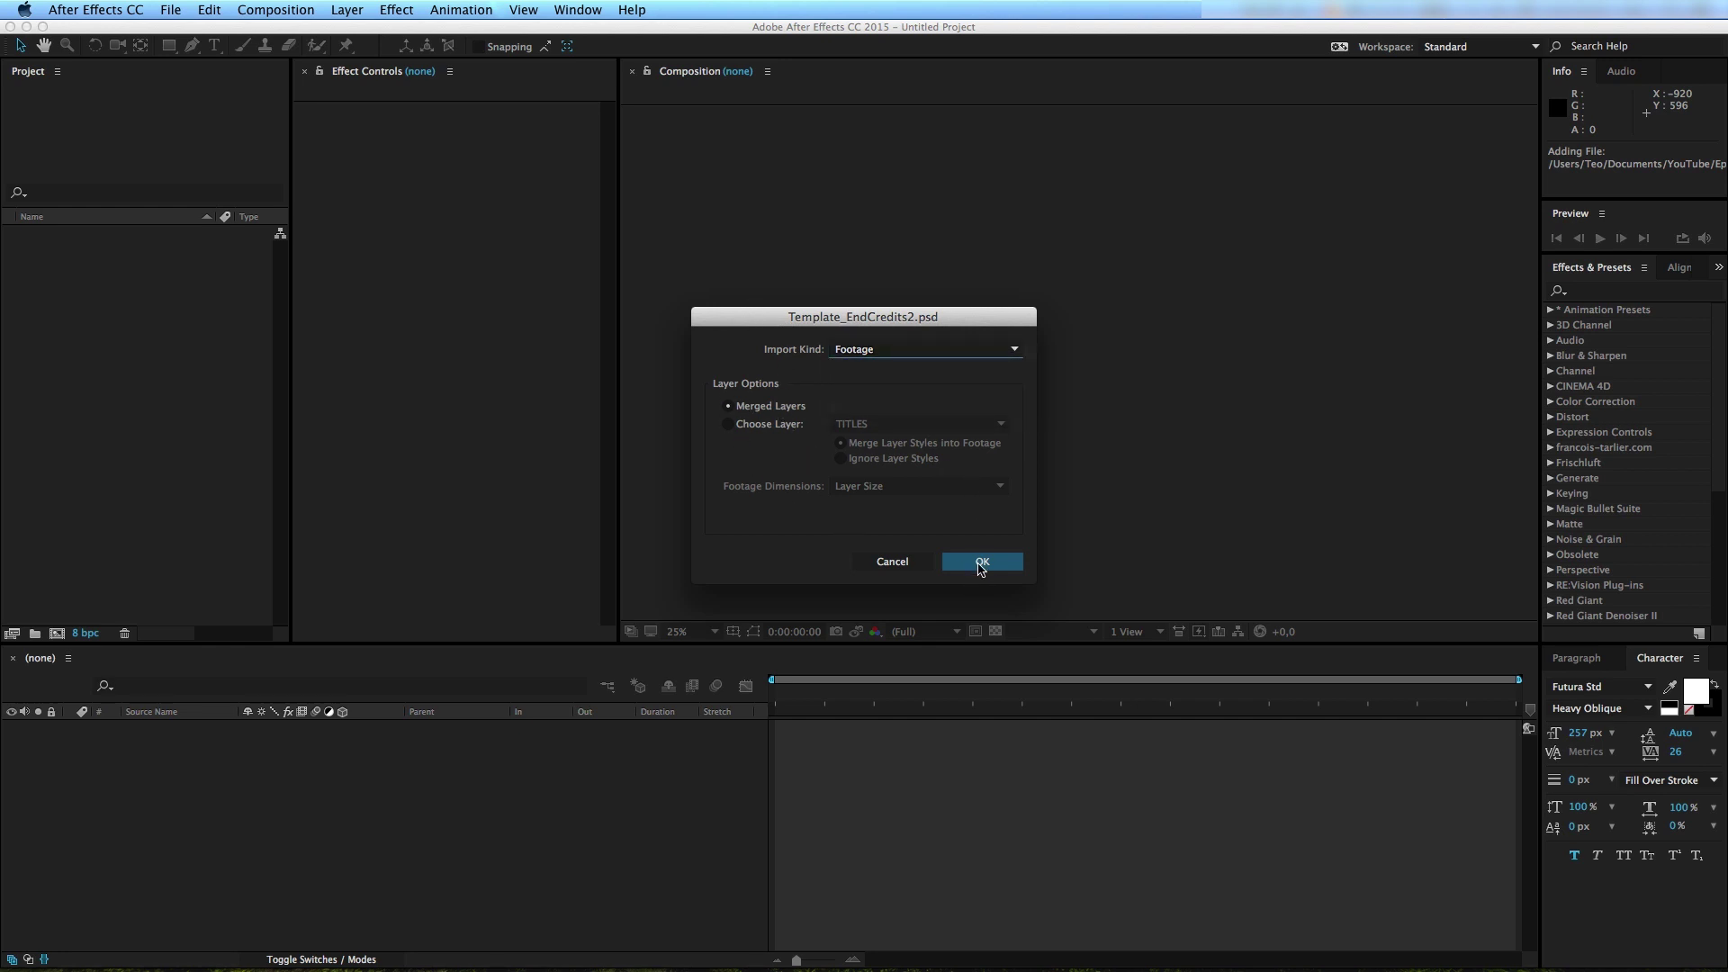
{"action": "left_click", "coordinate": [981, 563]}
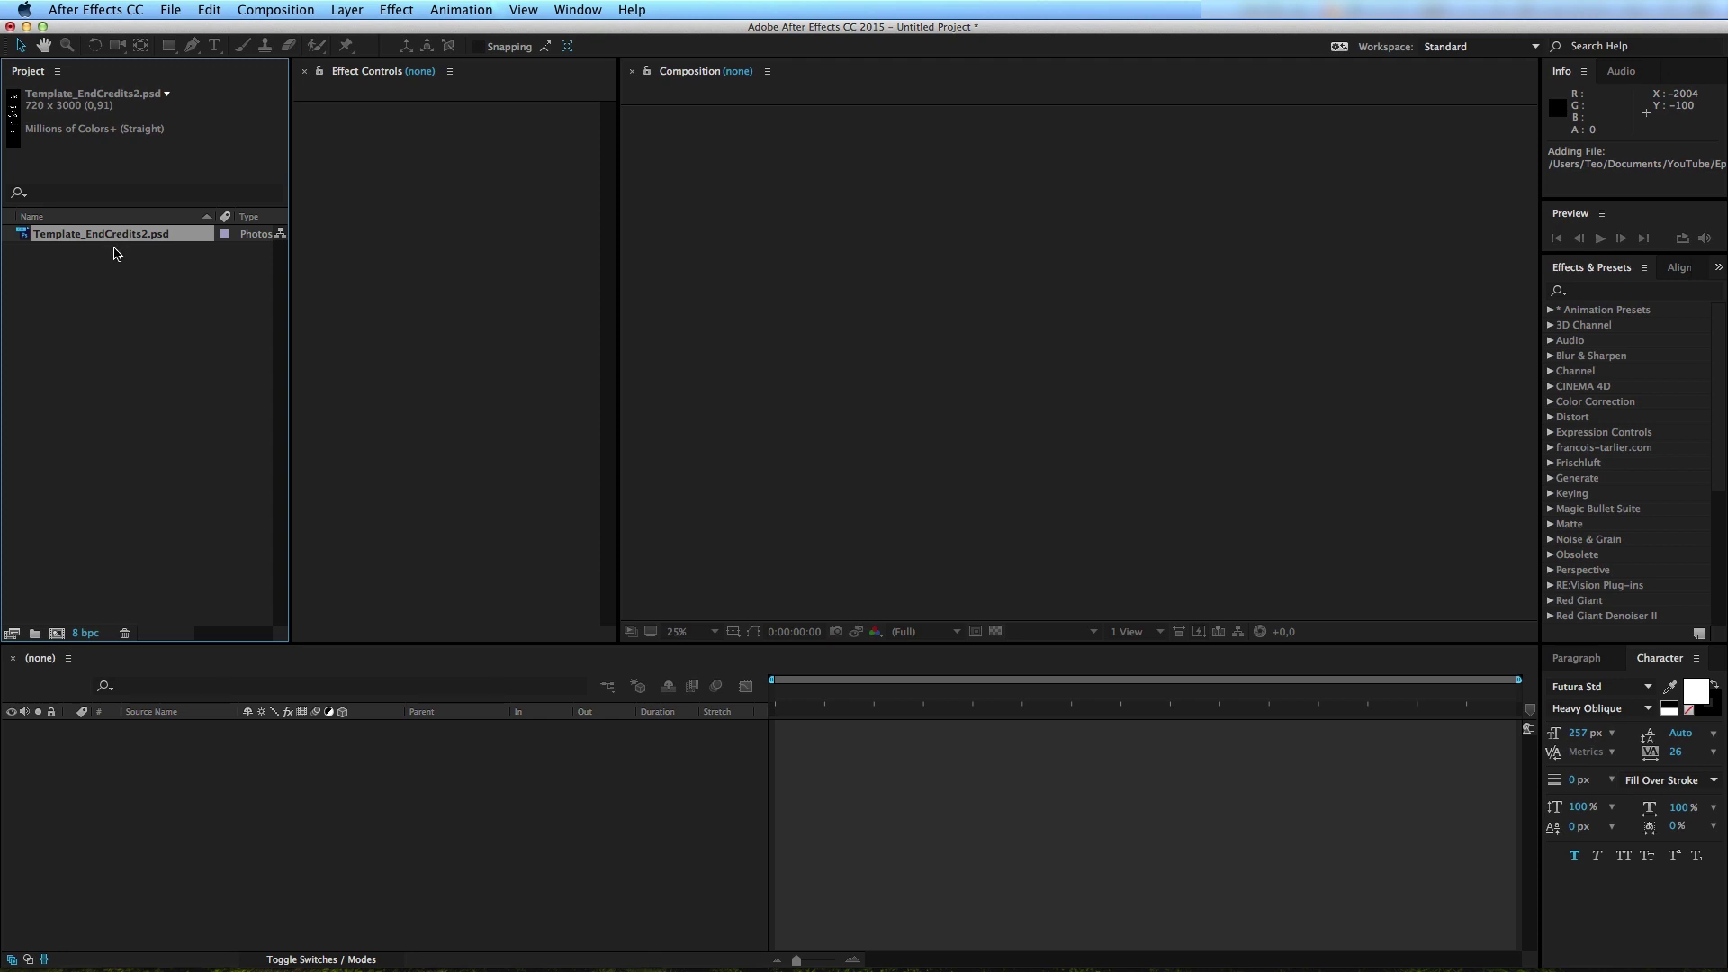
Step: Create the End composition at 1920×1080, 29.97 fps, duration 0;00;40;00
{"action": "left_click", "coordinate": [56, 633]}
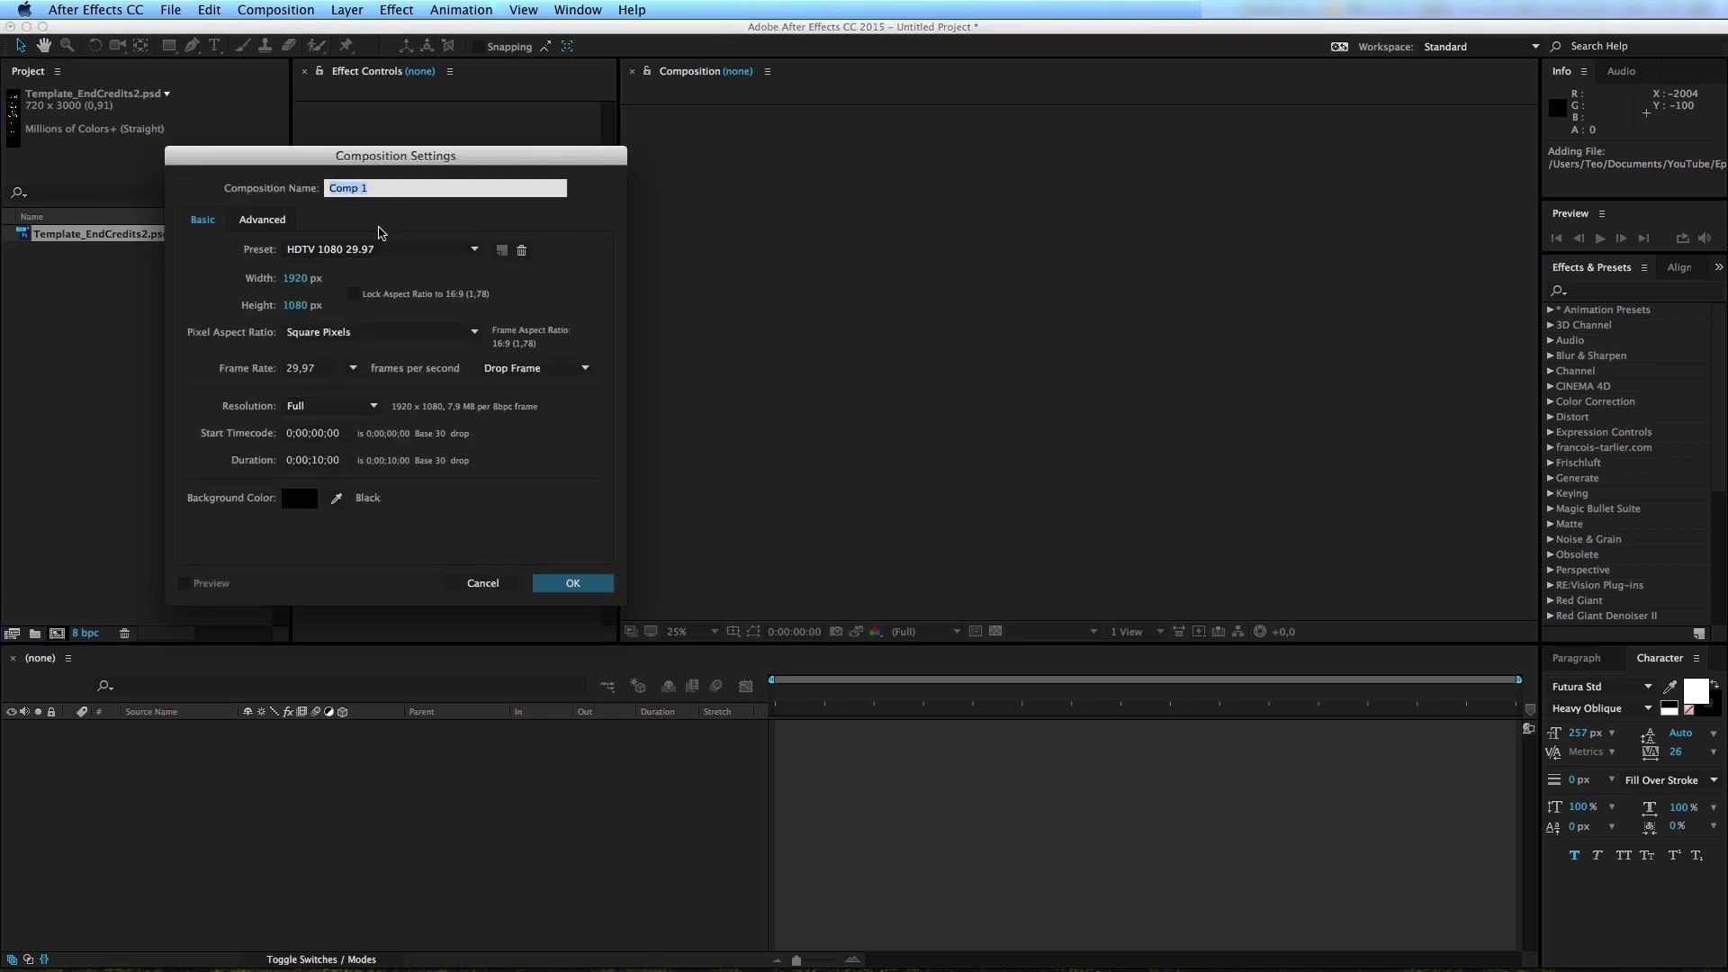
{"action": "type", "text": "End"}
{"action": "left_click", "coordinate": [314, 463]}
{"action": "type", "text": "4"}
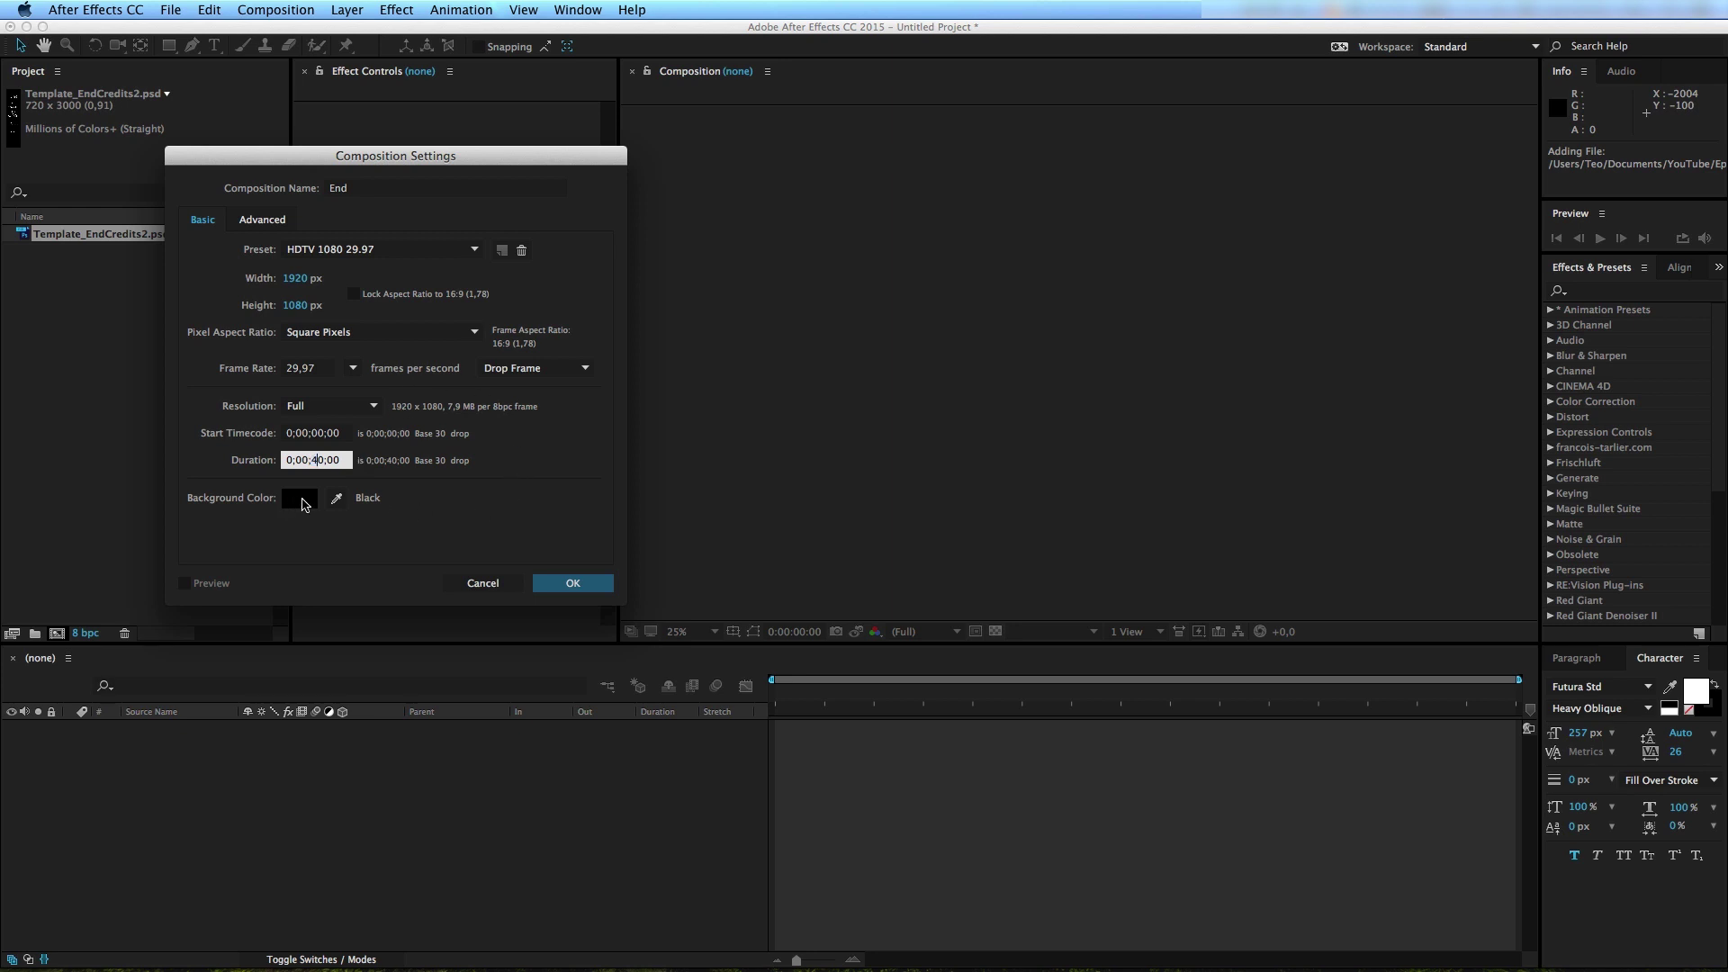
{"action": "left_click", "coordinate": [573, 583]}
{"action": "left_click_drag", "start_coordinate": [120, 257], "coordinate": [142, 345]}
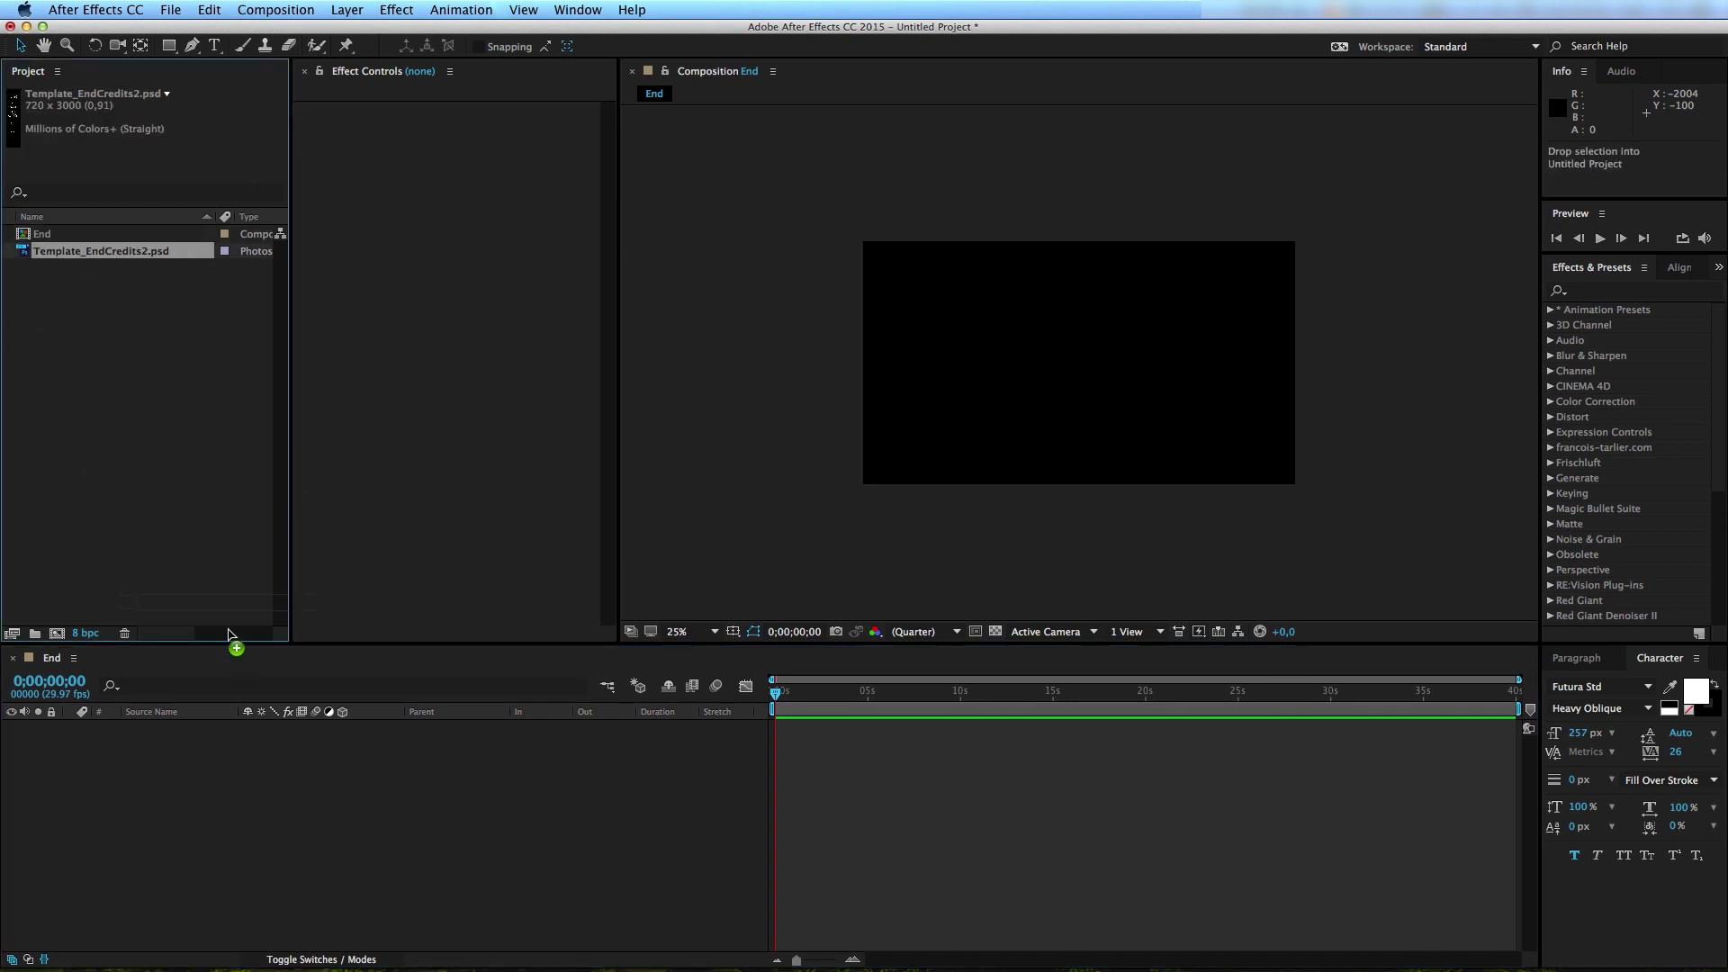
Step: Add the credits PSD as a layer in End, fit the viewer, and expose its Position
{"action": "left_click_drag", "start_coordinate": [141, 346], "coordinate": [388, 731]}
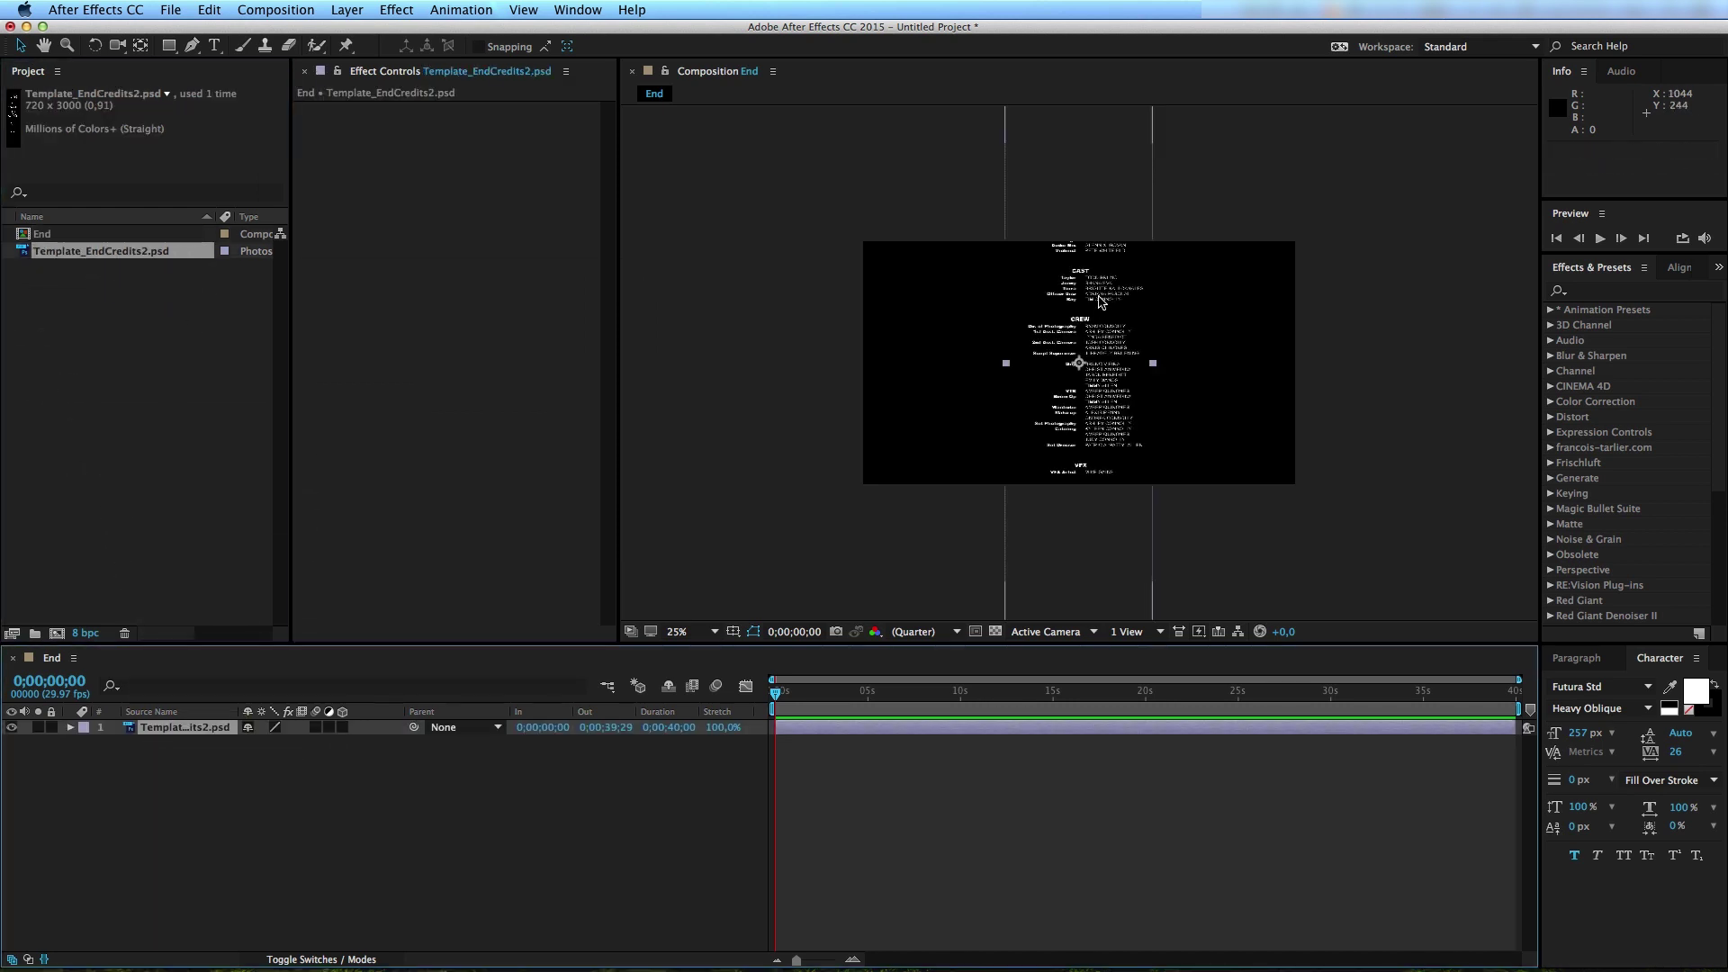
{"action": "key", "text": "comma"}
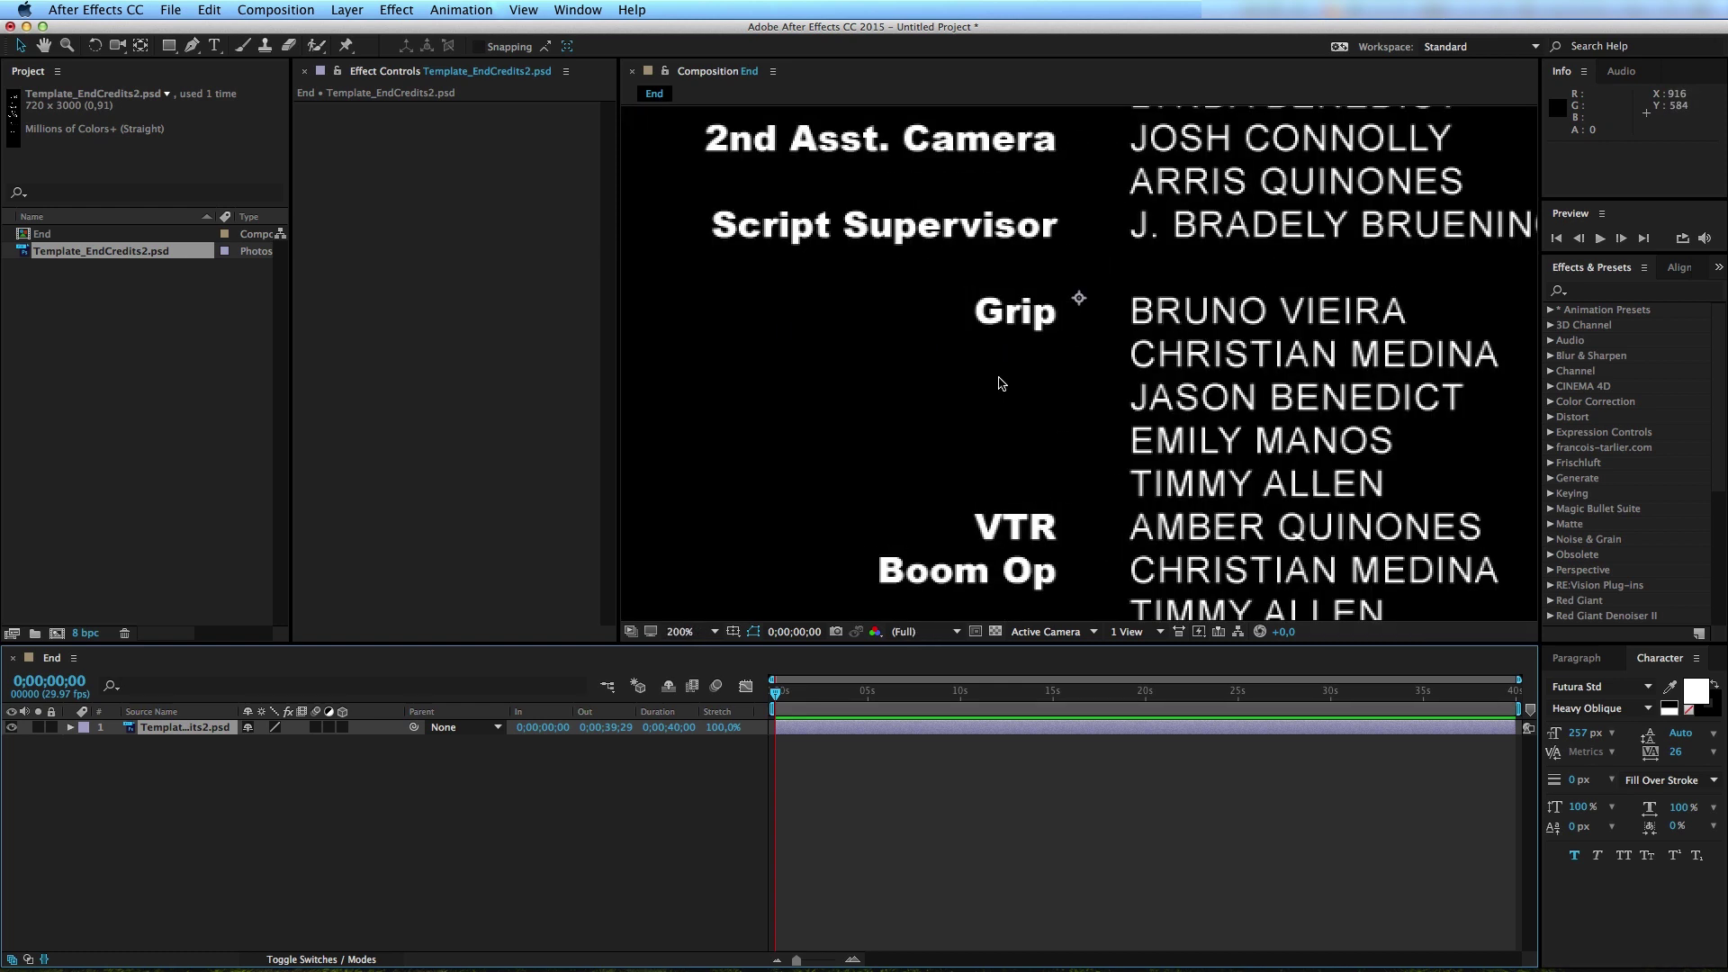
{"action": "left_click", "coordinate": [706, 632]}
{"action": "left_click", "coordinate": [729, 664]}
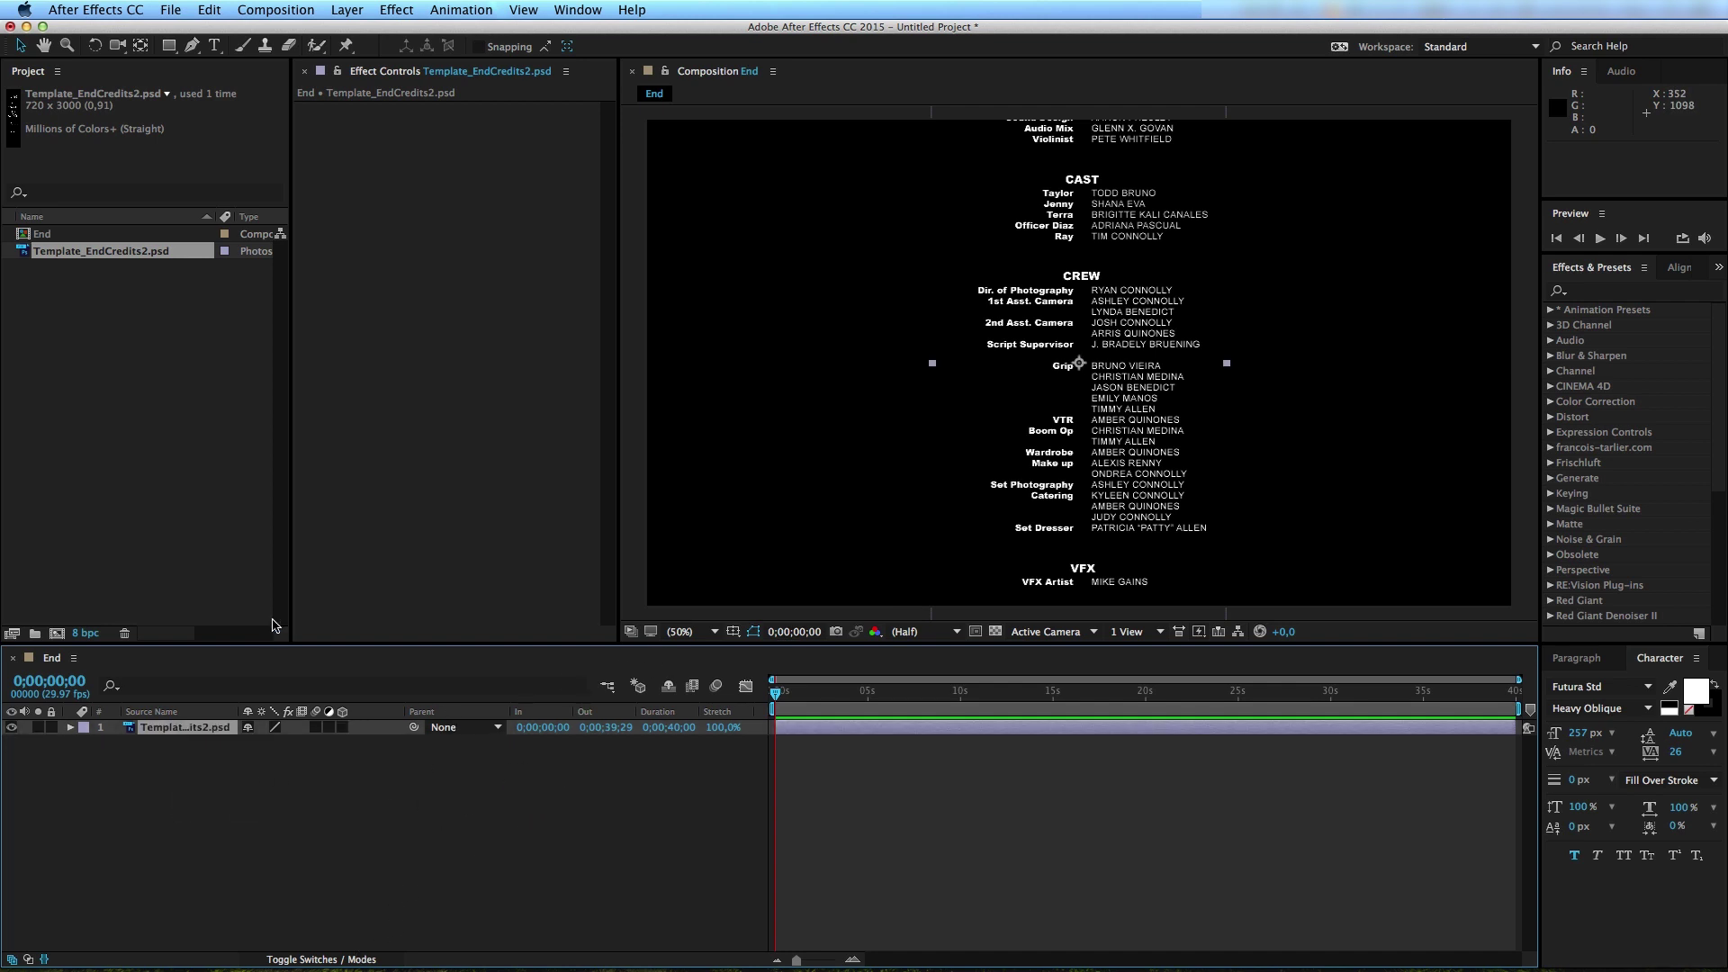
{"action": "left_click_drag", "start_coordinate": [155, 832], "coordinate": [261, 720]}
{"action": "mouse_move", "coordinate": [285, 744]}
{"action": "left_mouse_down"}
{"action": "mouse_move", "coordinate": [368, 709]}
{"action": "mouse_move", "coordinate": [285, 744]}
{"action": "left_mouse_up"}
Step: Keyframe Position from 960, 2368 at 0 s to 960, -970 at 20 s
{"action": "left_click", "coordinate": [337, 778]}
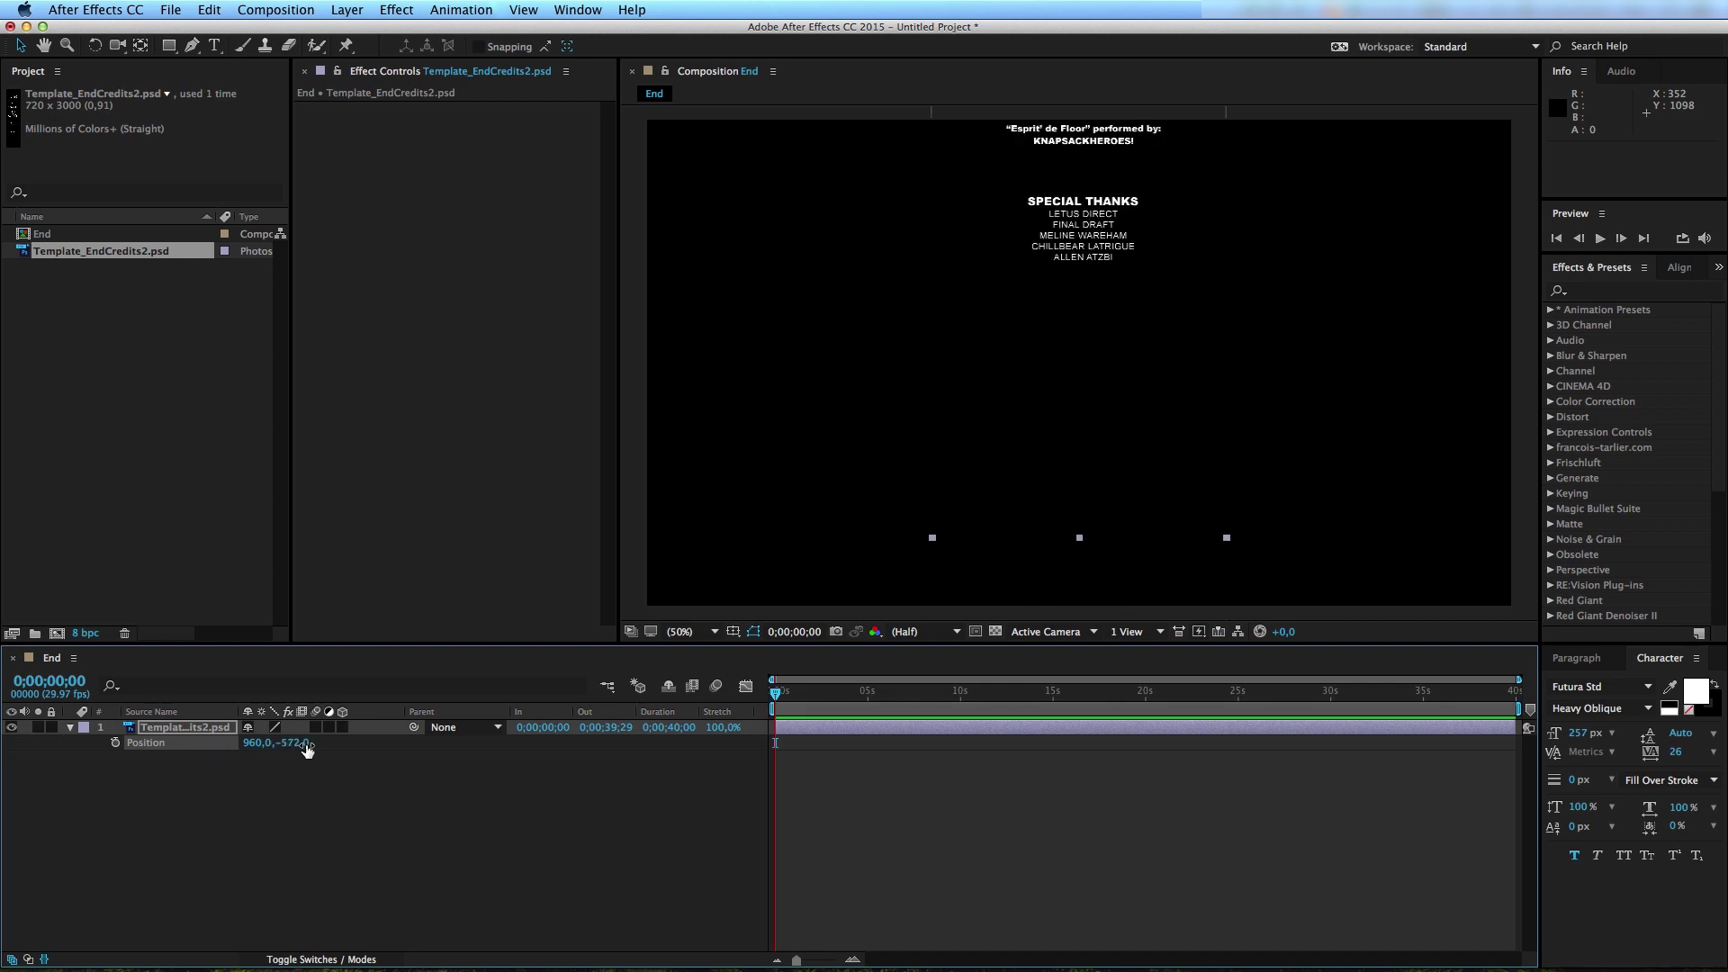
{"action": "mouse_move", "coordinate": [284, 744]}
{"action": "left_mouse_down"}
{"action": "mouse_move", "coordinate": [679, 631]}
{"action": "mouse_move", "coordinate": [652, 650]}
{"action": "left_mouse_up"}
{"action": "left_click", "coordinate": [115, 742]}
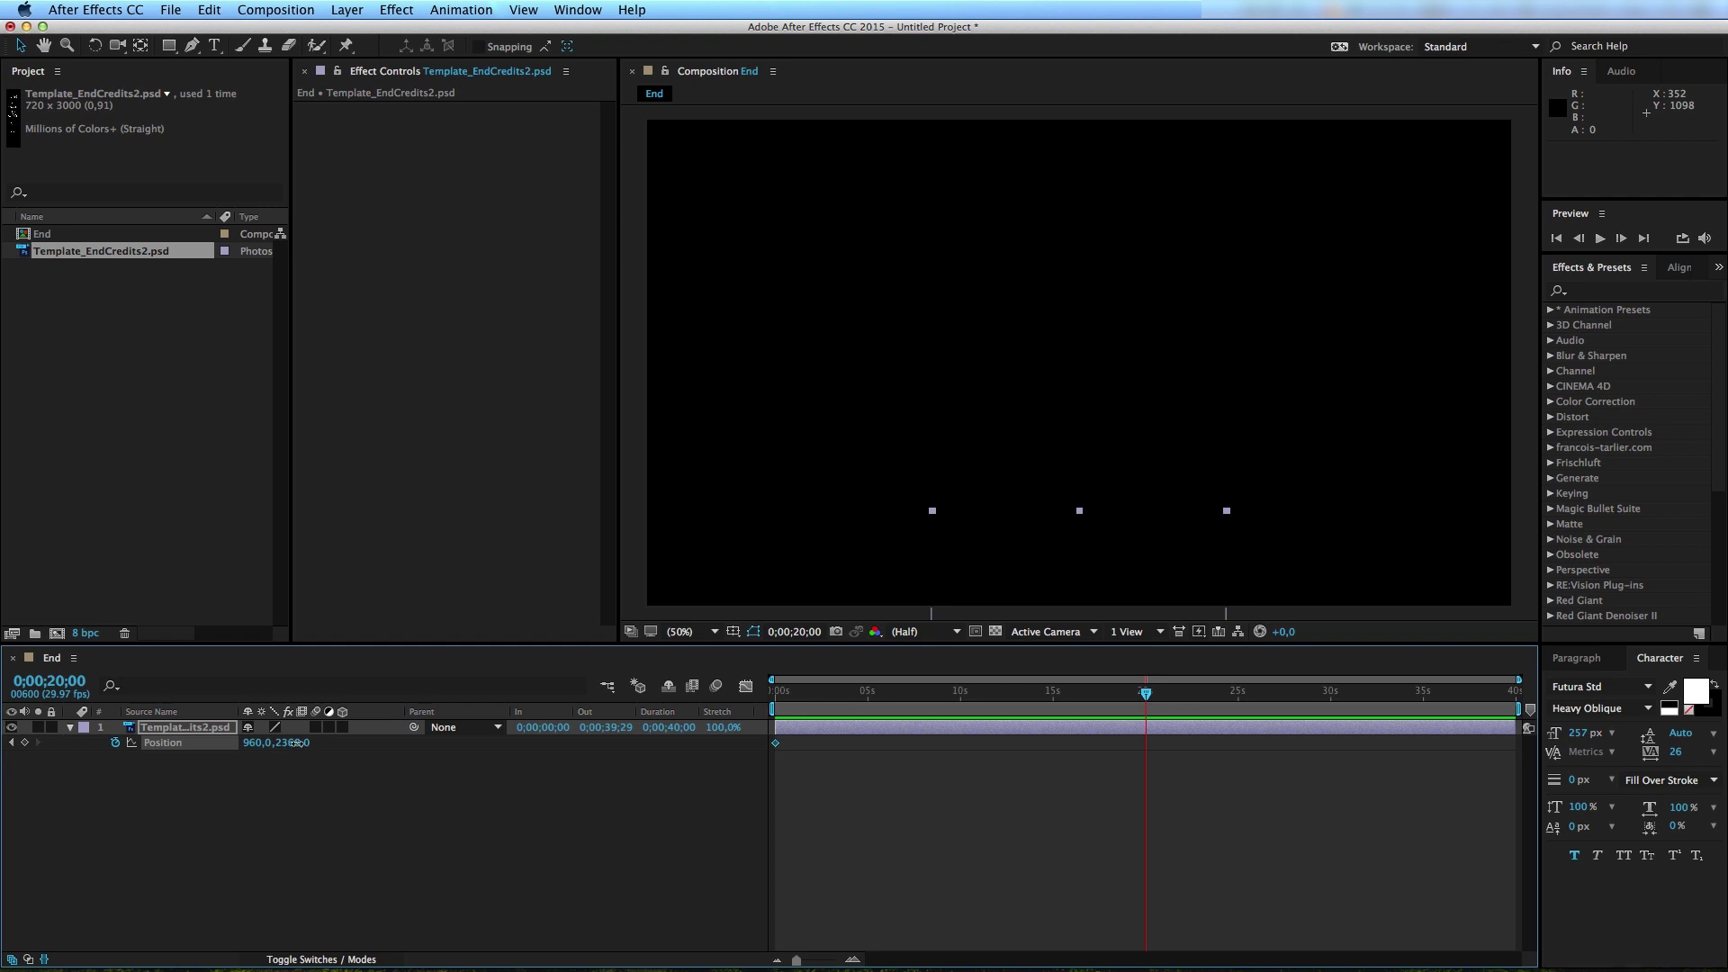
{"action": "mouse_move", "coordinate": [274, 752]}
{"action": "left_mouse_down"}
{"action": "mouse_move", "coordinate": [301, 764]}
{"action": "mouse_move", "coordinate": [171, 756]}
{"action": "left_mouse_up"}
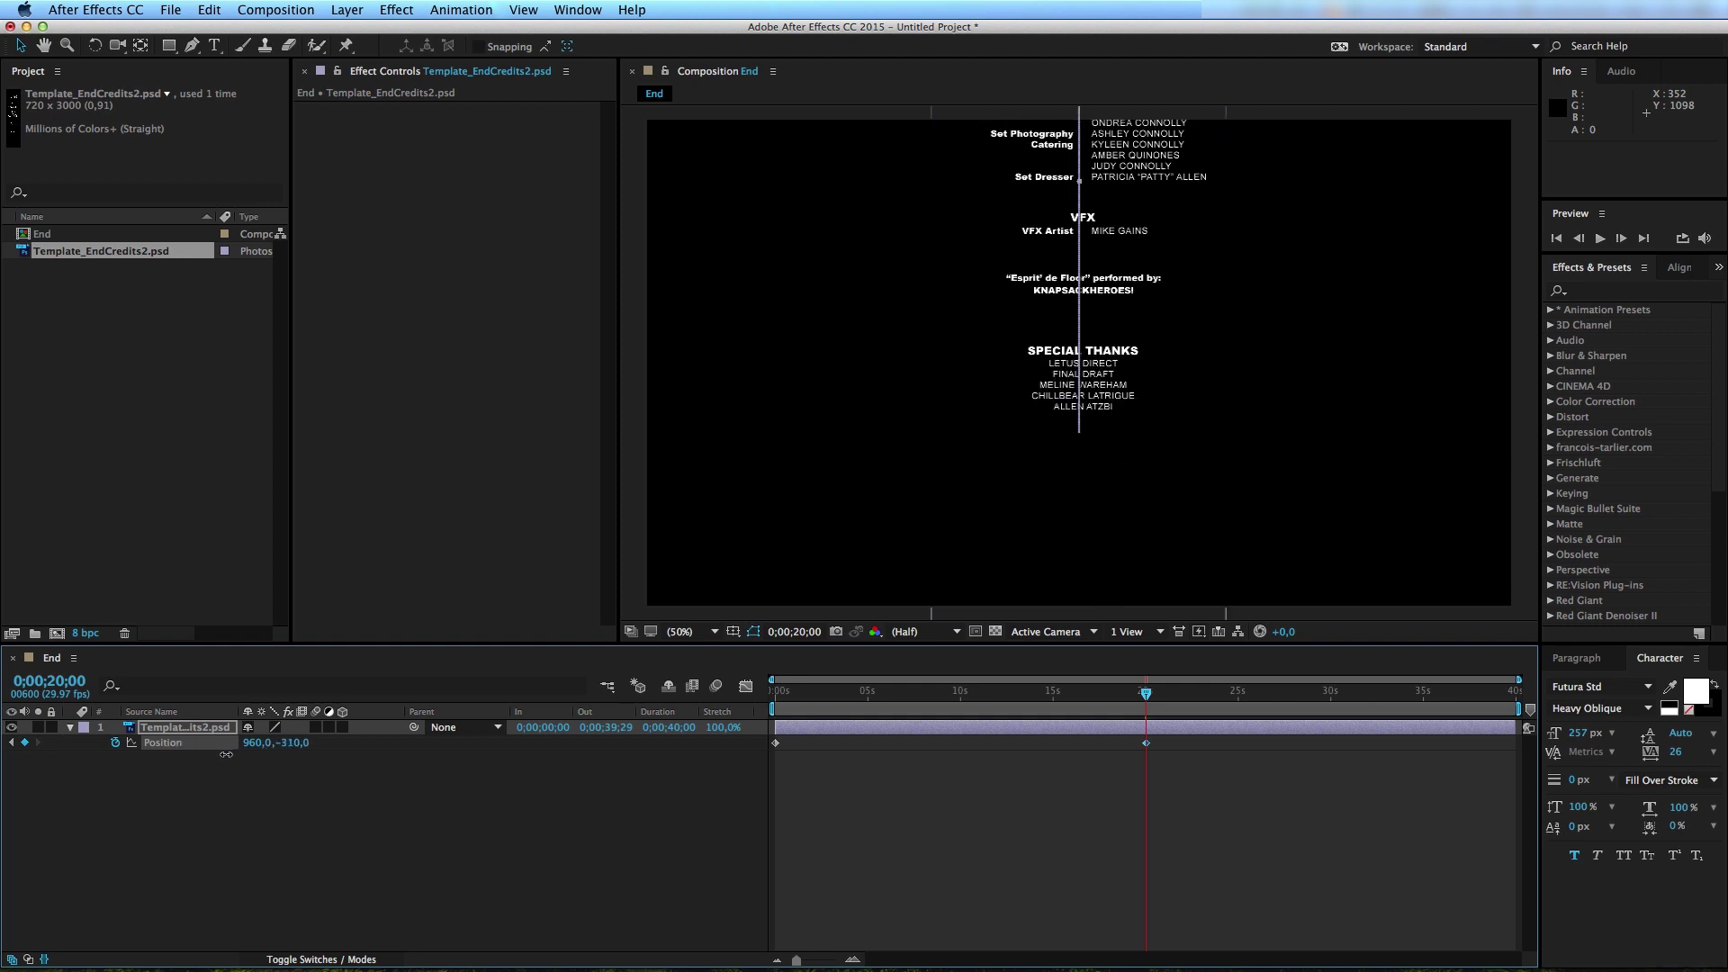
{"action": "left_click_drag", "start_coordinate": [887, 701], "coordinate": [691, 704]}
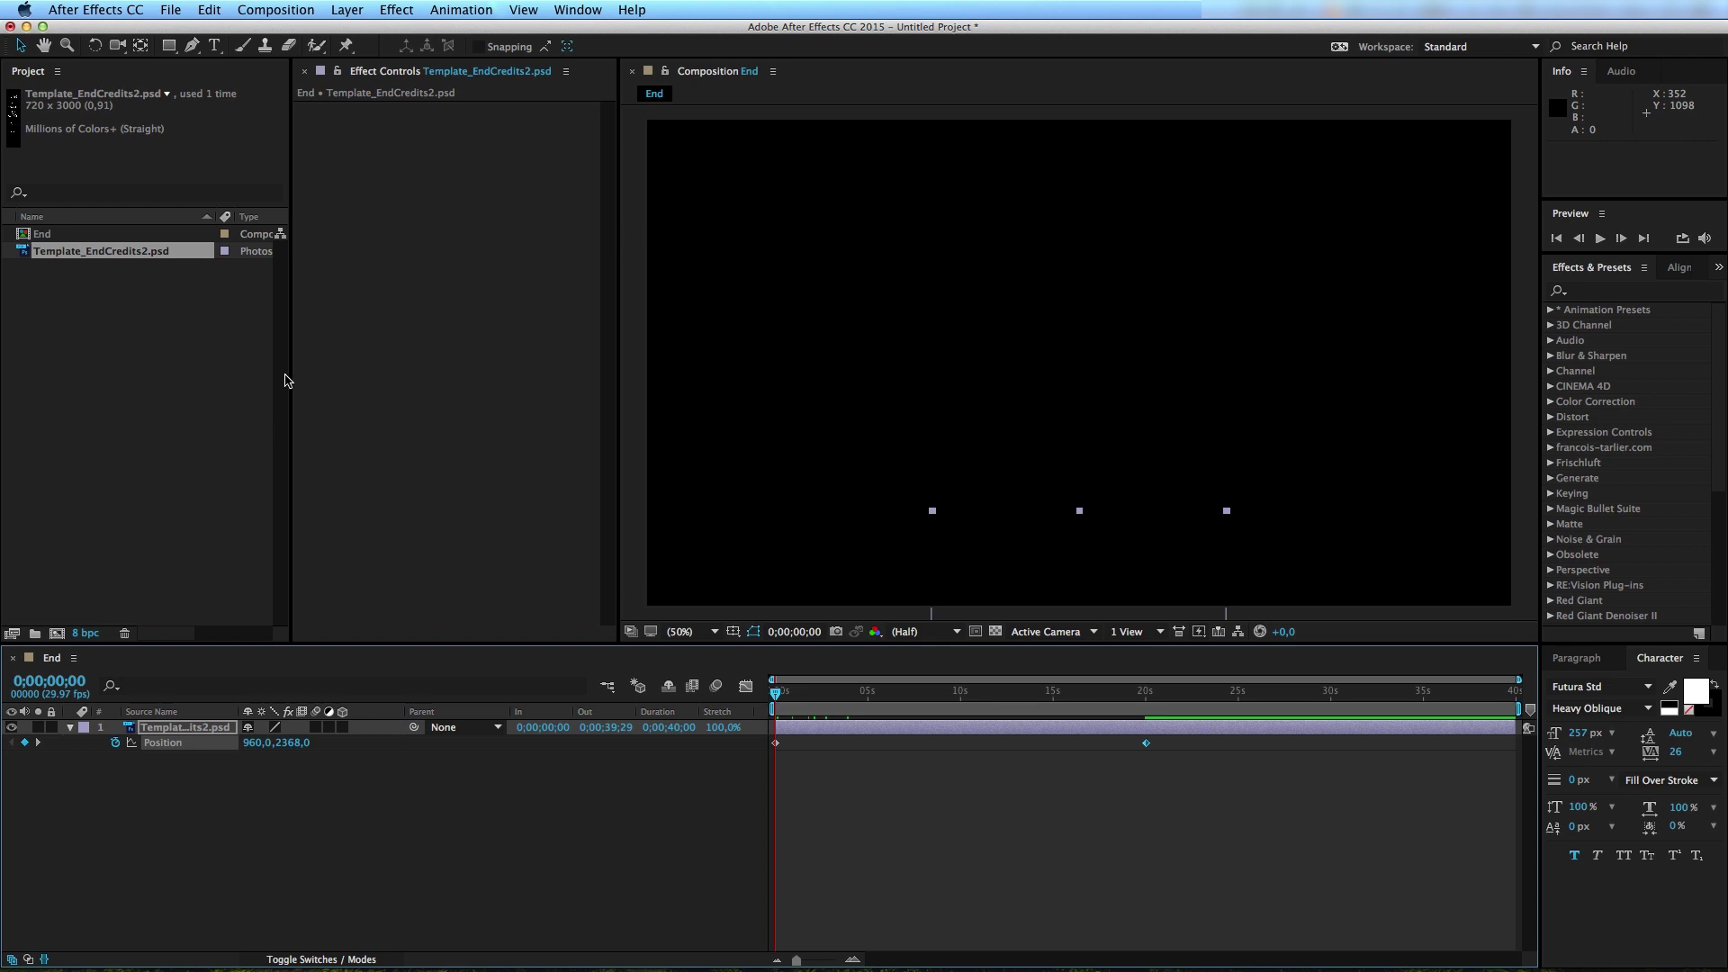
Step: Import Subscribe Button.psd, preview it on its own, and select it in the Project panel
{"action": "left_click_drag", "start_coordinate": [299, 388], "coordinate": [122, 244]}
{"action": "double_click", "coordinate": [114, 255]}
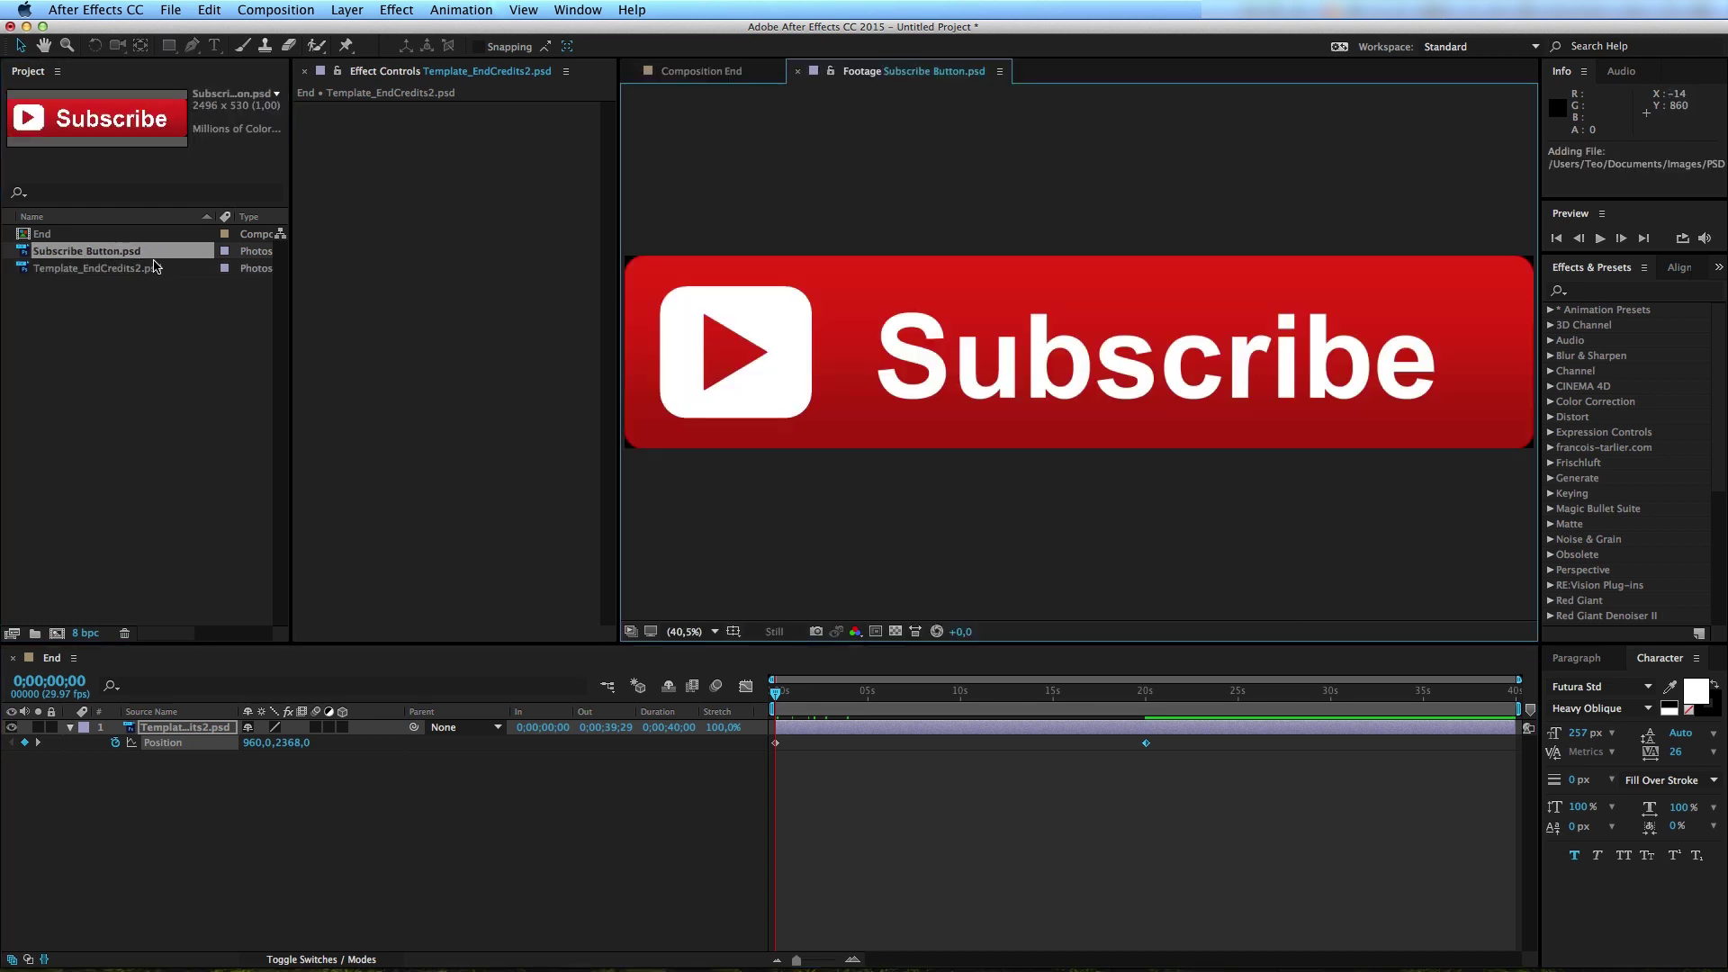
{"action": "left_click", "coordinate": [713, 74]}
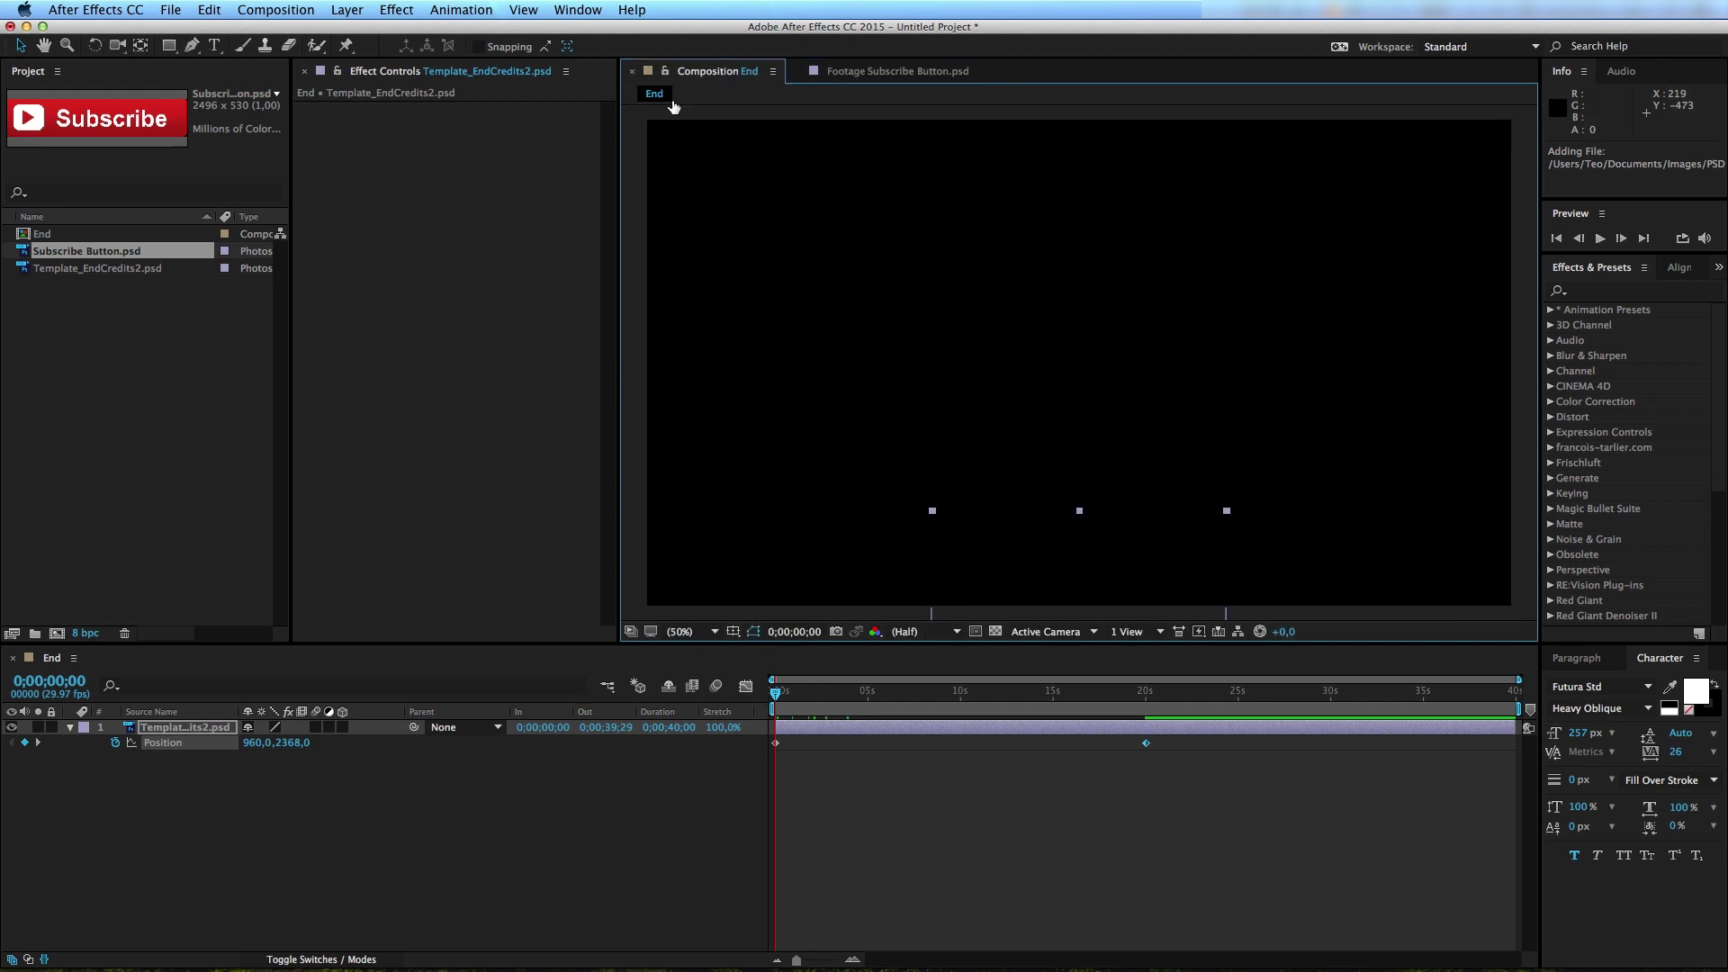
{"action": "left_click", "coordinate": [118, 258]}
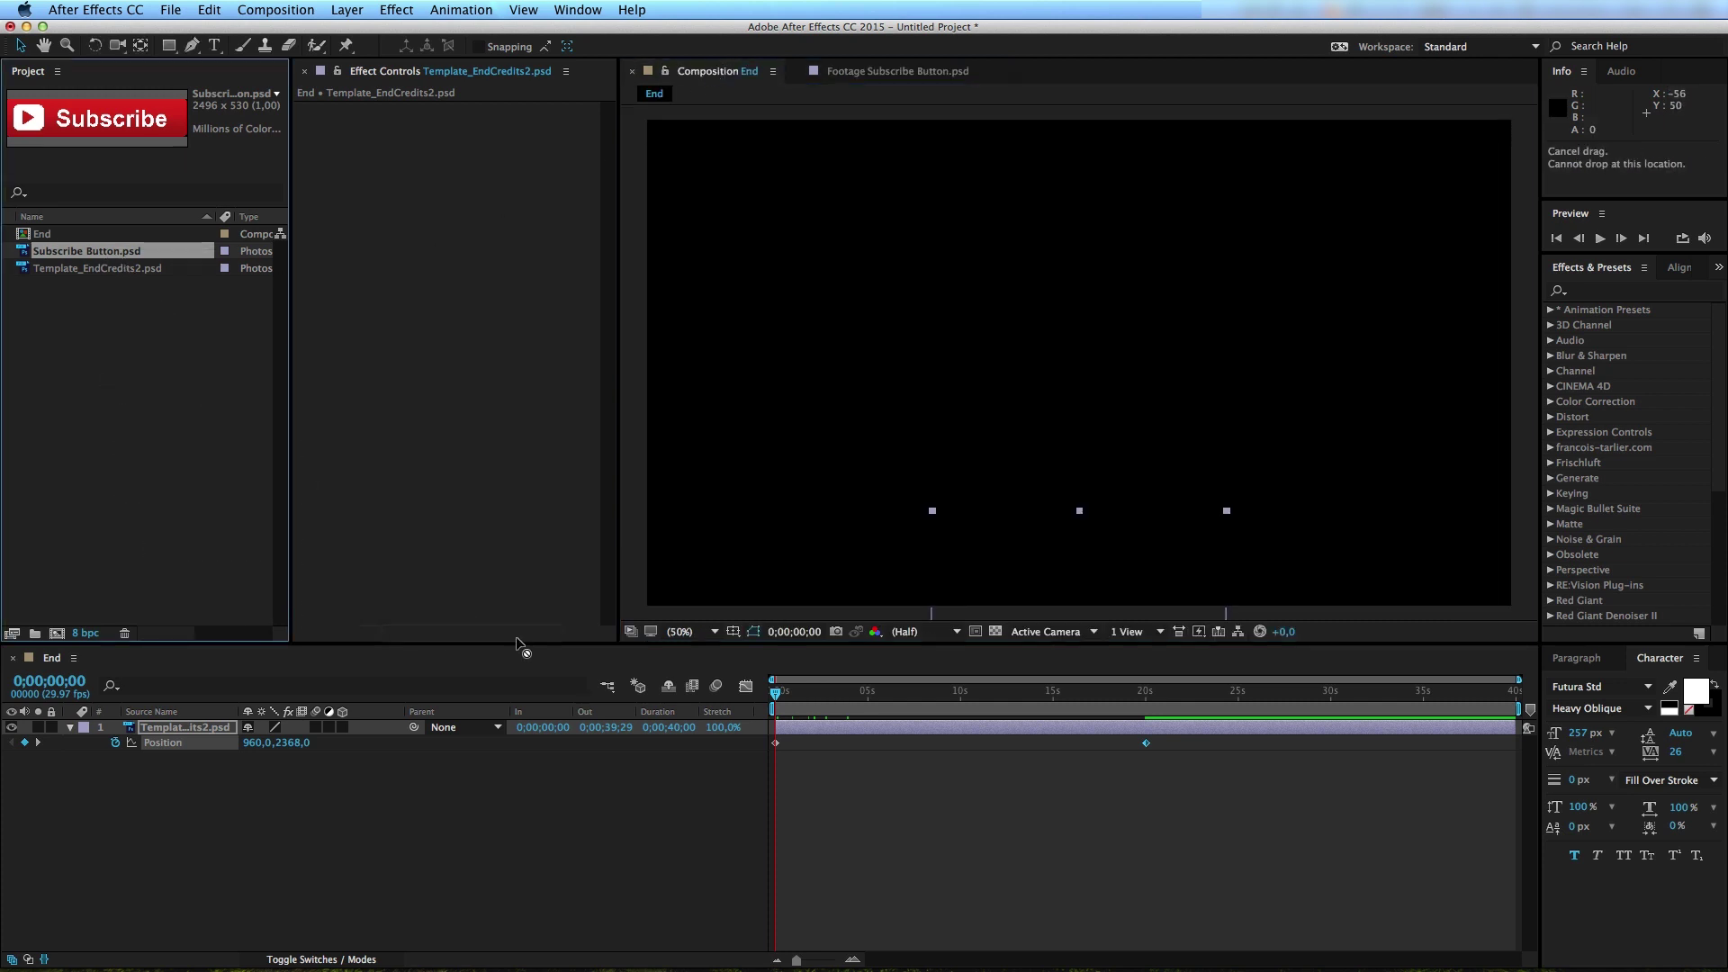
Step: Add the Subscribe button to the End comp and scale it down to about 30%
{"action": "left_click_drag", "start_coordinate": [520, 646], "coordinate": [1069, 342]}
{"action": "key", "text": "s"}
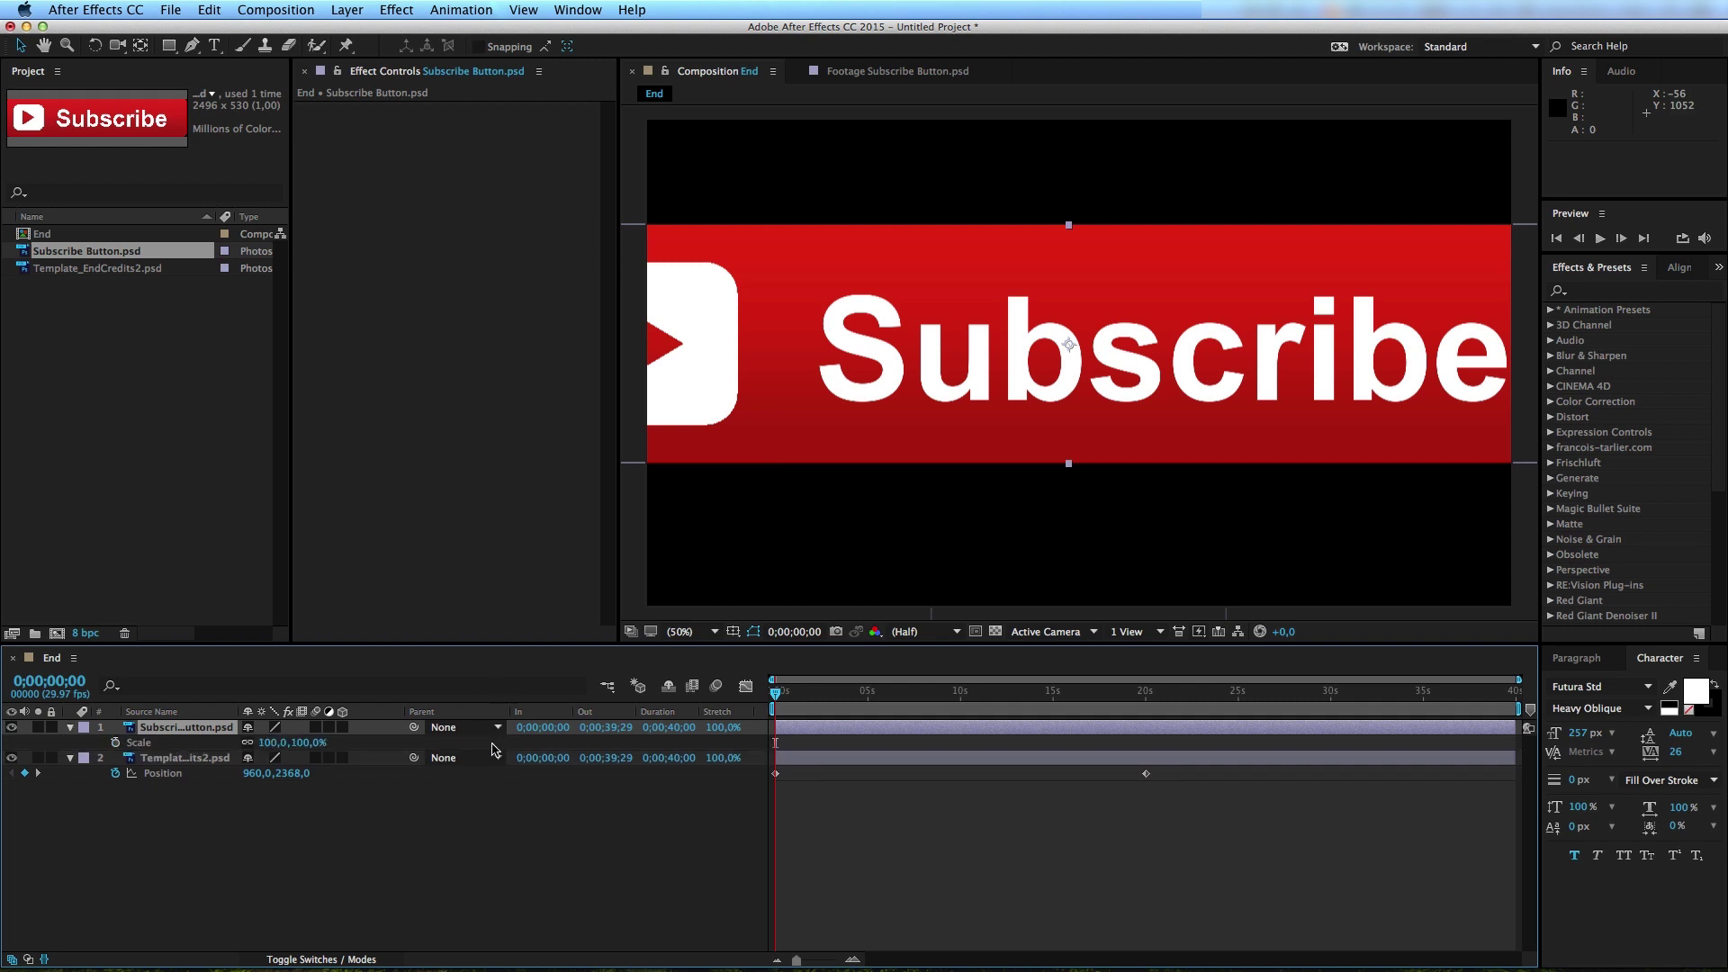
{"action": "left_click", "coordinate": [320, 745]}
{"action": "left_click_drag", "start_coordinate": [311, 745], "coordinate": [826, 684]}
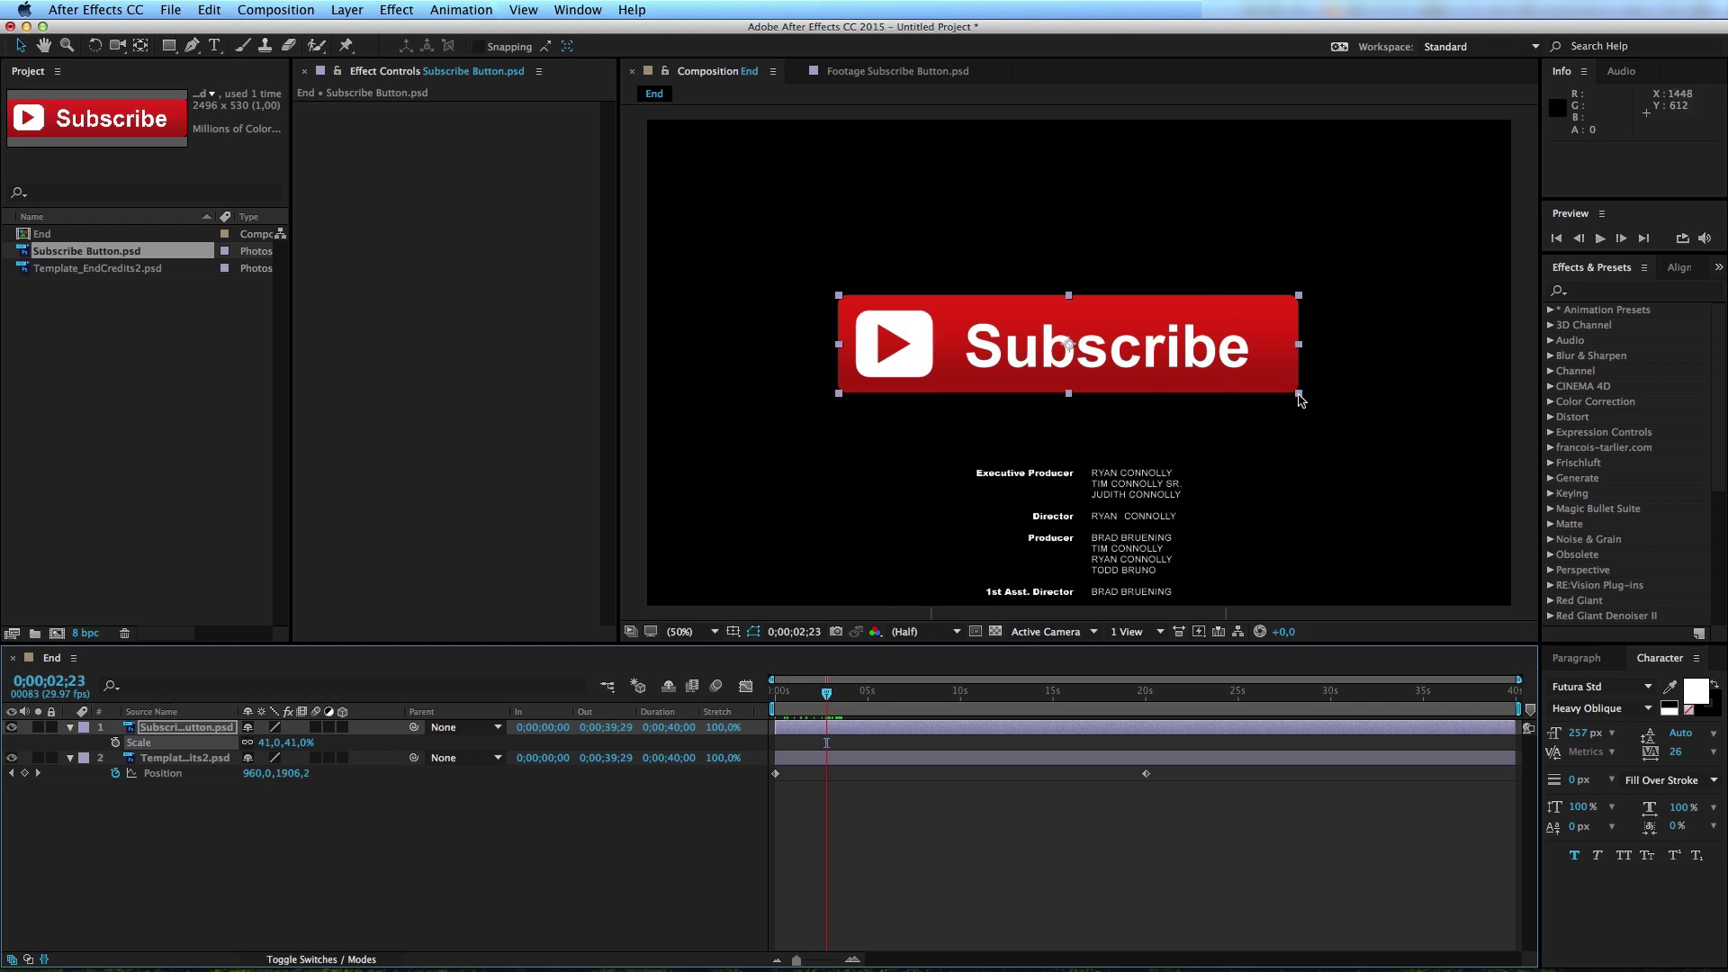
{"action": "mouse_move", "coordinate": [1299, 400]}
{"action": "left_mouse_down"}
{"action": "mouse_move", "coordinate": [1239, 387]}
{"action": "mouse_move", "coordinate": [1198, 351]}
{"action": "mouse_move", "coordinate": [1202, 372]}
{"action": "left_mouse_up"}
Step: Nudge the button 10 pixels down and parent it to the credits layer
{"action": "key", "text": "shift+Down"}
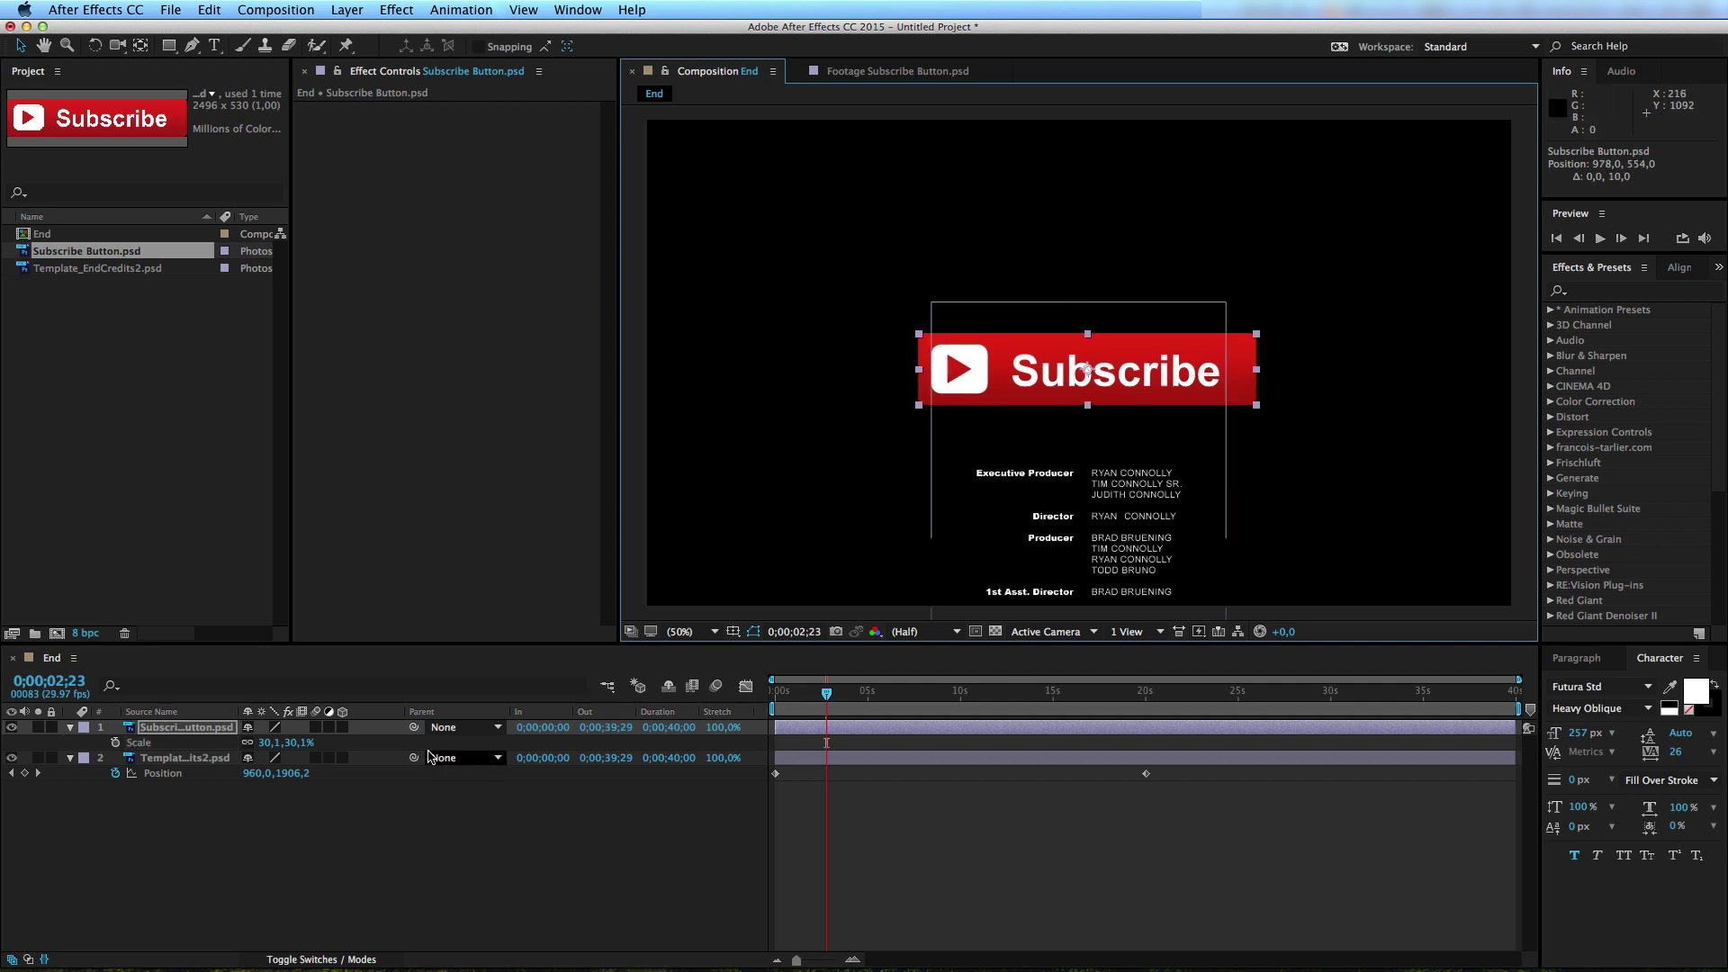
{"action": "left_click_drag", "start_coordinate": [414, 727], "coordinate": [201, 758]}
{"action": "mouse_move", "coordinate": [823, 691]}
{"action": "left_mouse_down"}
{"action": "mouse_move", "coordinate": [752, 710]}
{"action": "mouse_move", "coordinate": [640, 684]}
{"action": "left_mouse_up"}
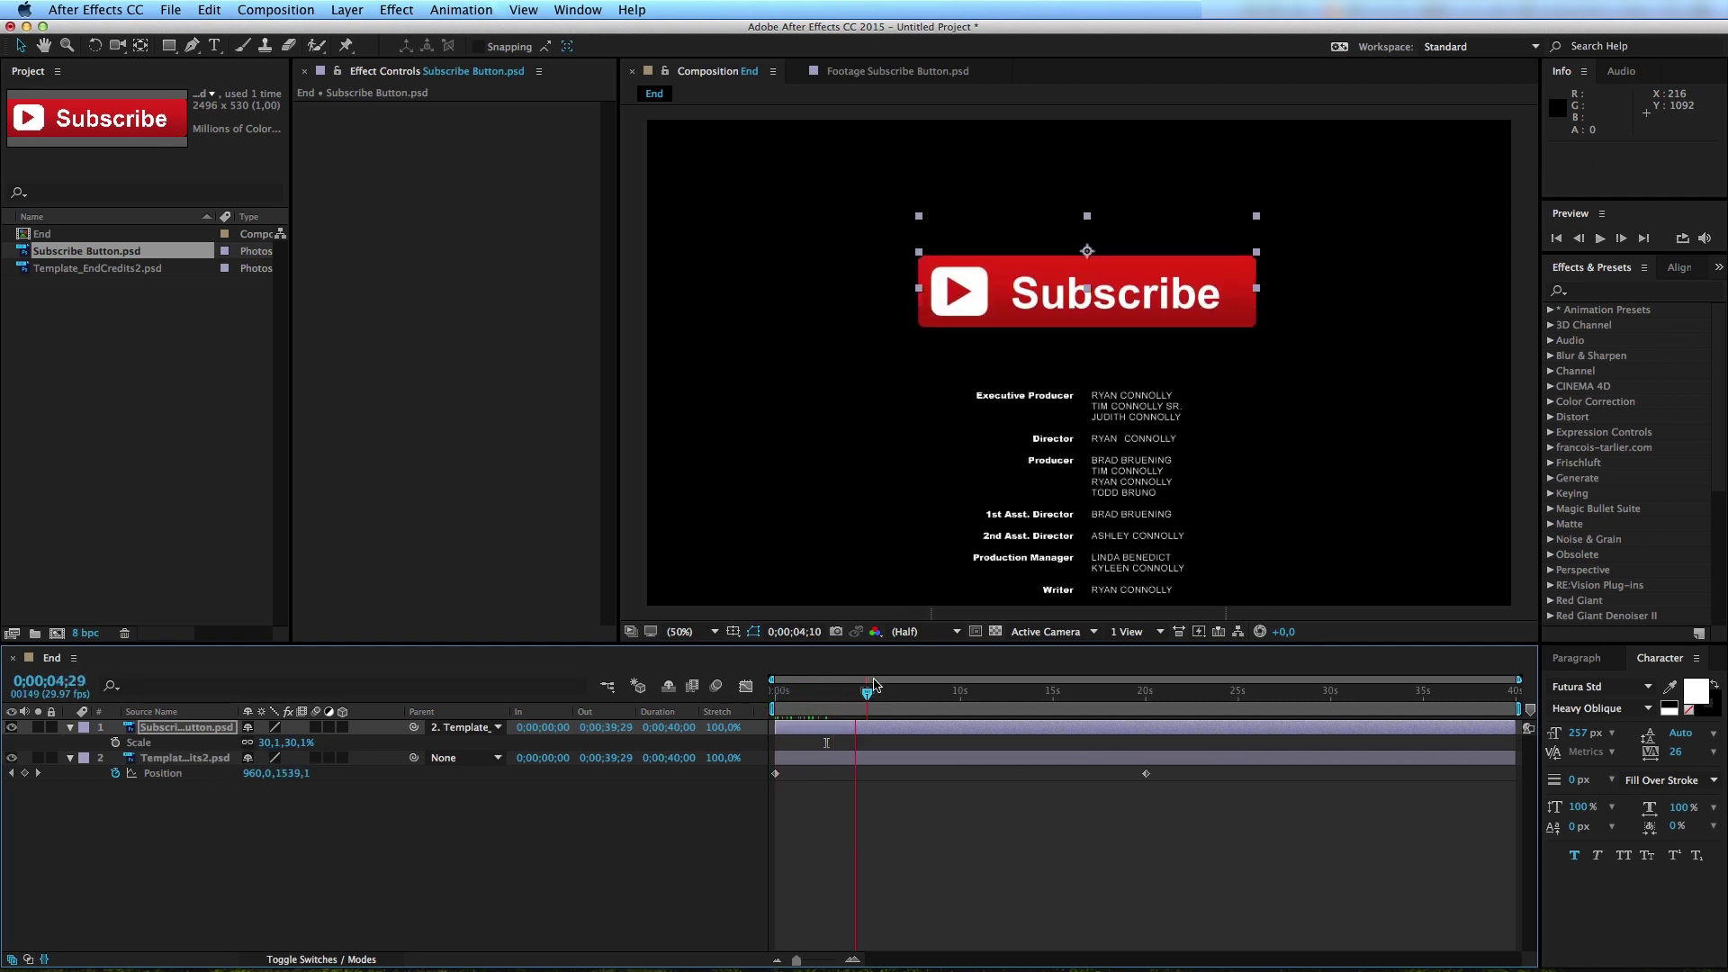
Step: Raise the credits' Position Y at 0s so they start below the frame, then preview
{"action": "left_click", "coordinate": [640, 684]}
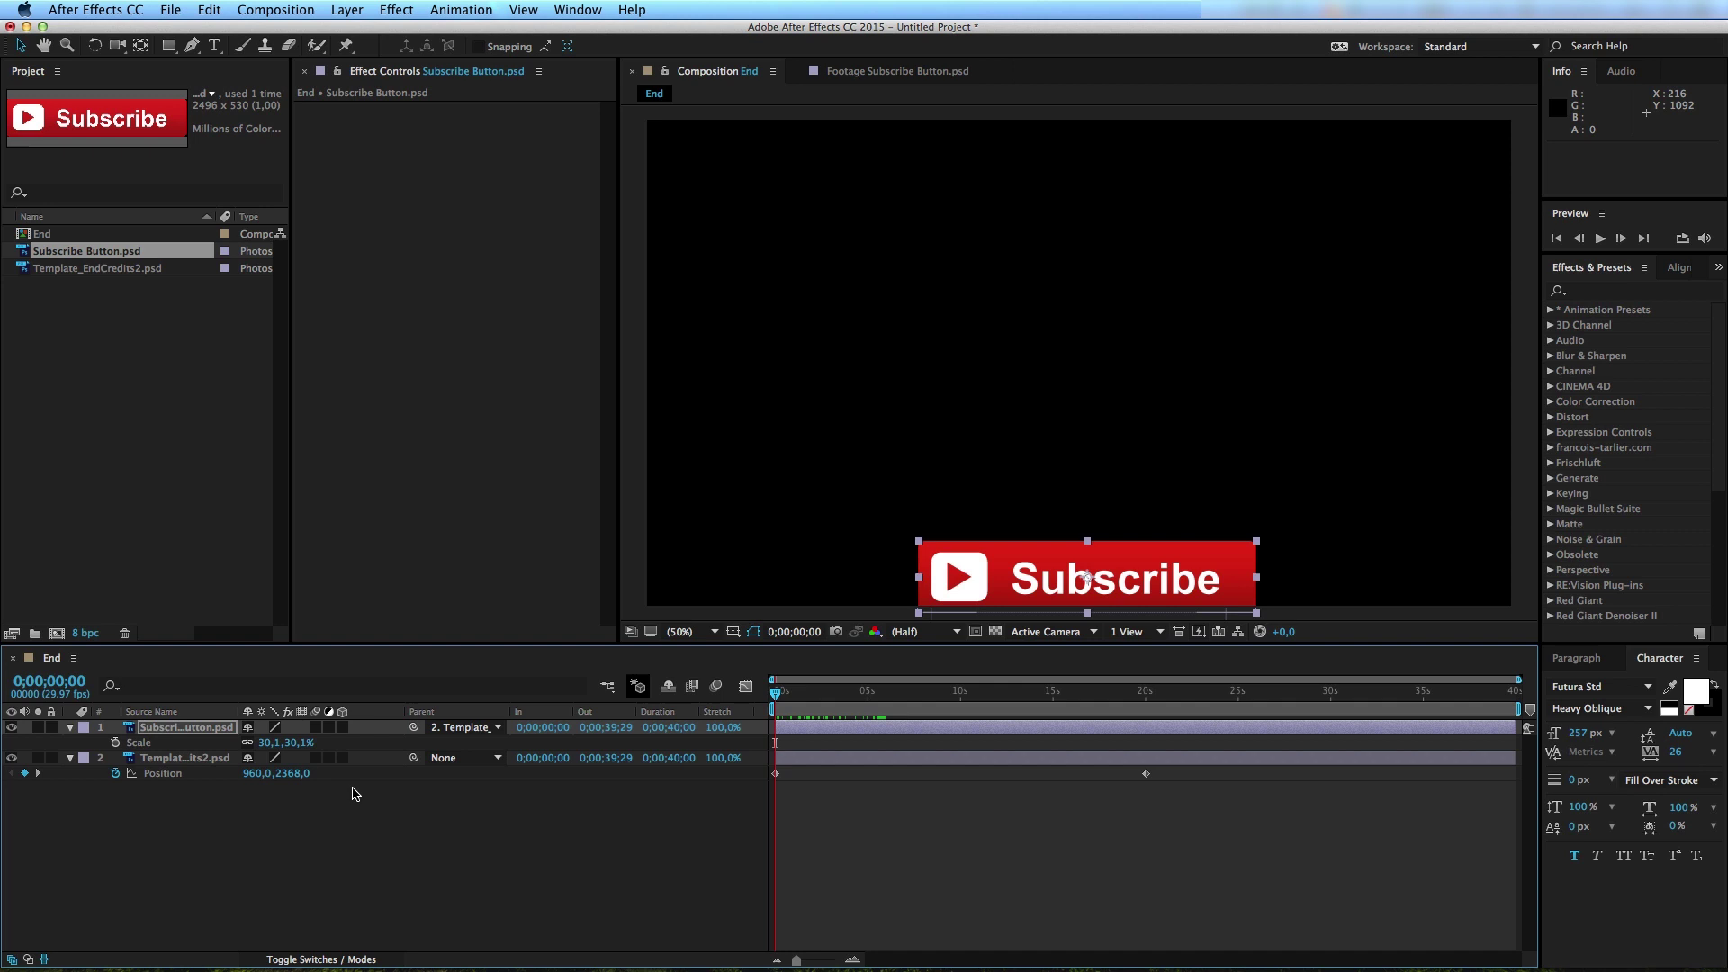
{"action": "mouse_move", "coordinate": [290, 774]}
{"action": "left_mouse_down"}
{"action": "mouse_move", "coordinate": [852, 661]}
{"action": "mouse_move", "coordinate": [851, 705]}
{"action": "left_mouse_up"}
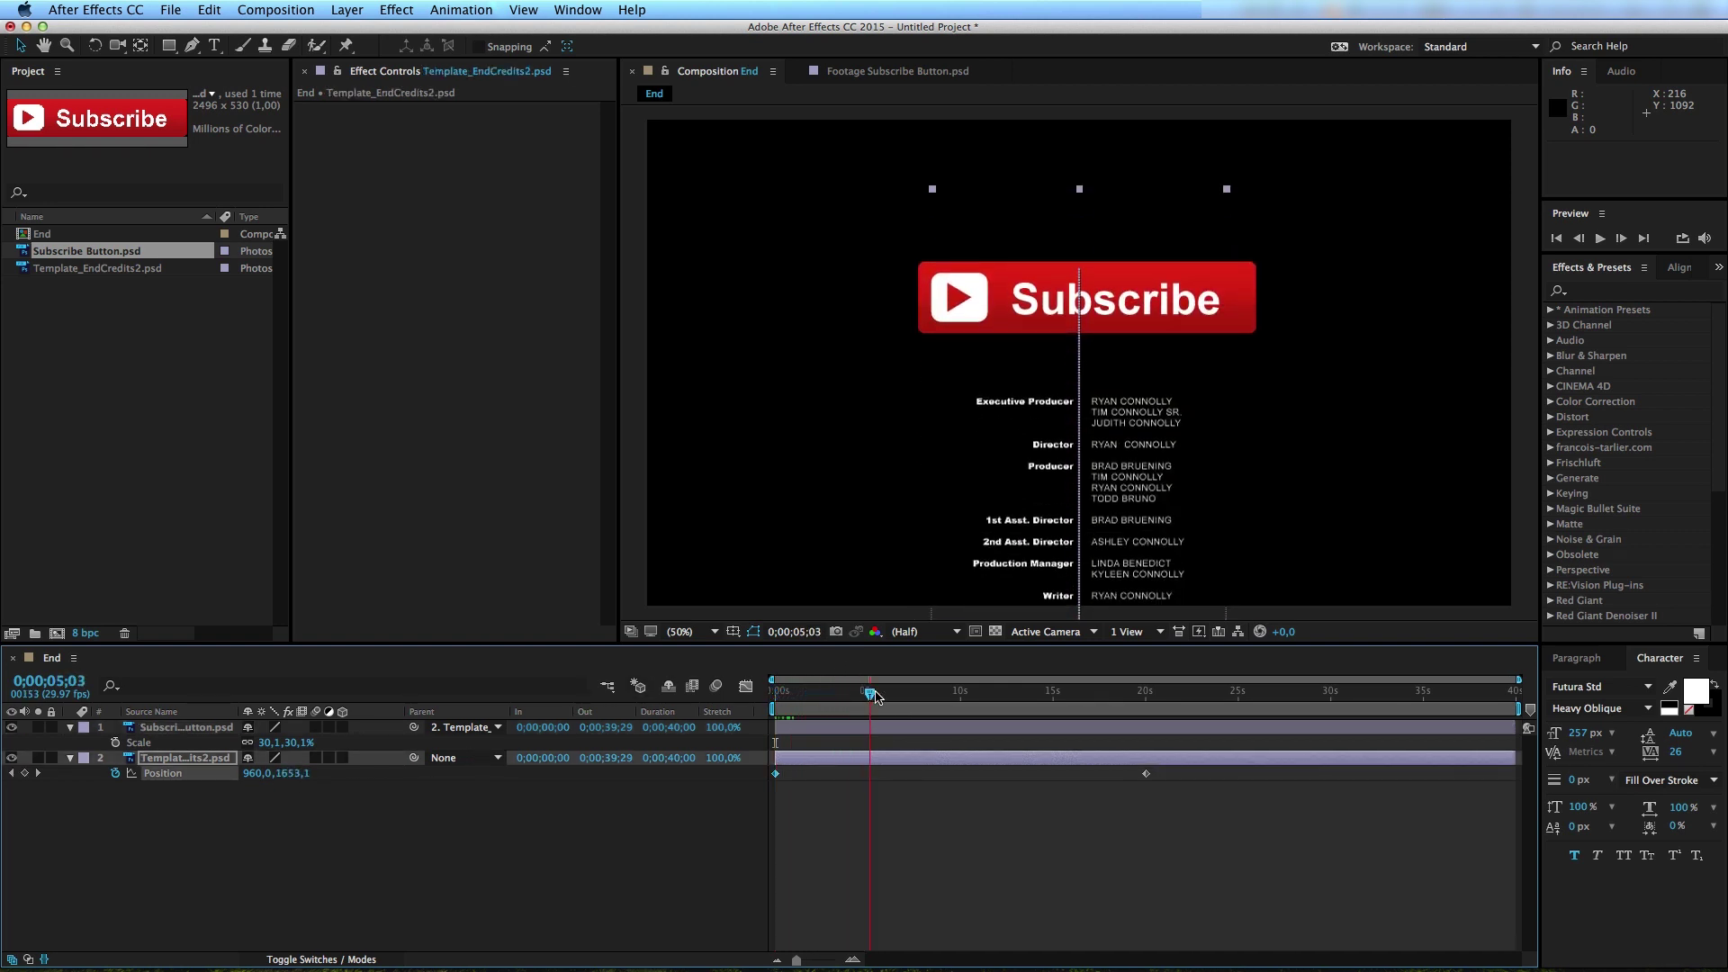
{"action": "key", "text": "Home"}
{"action": "key", "text": "space"}
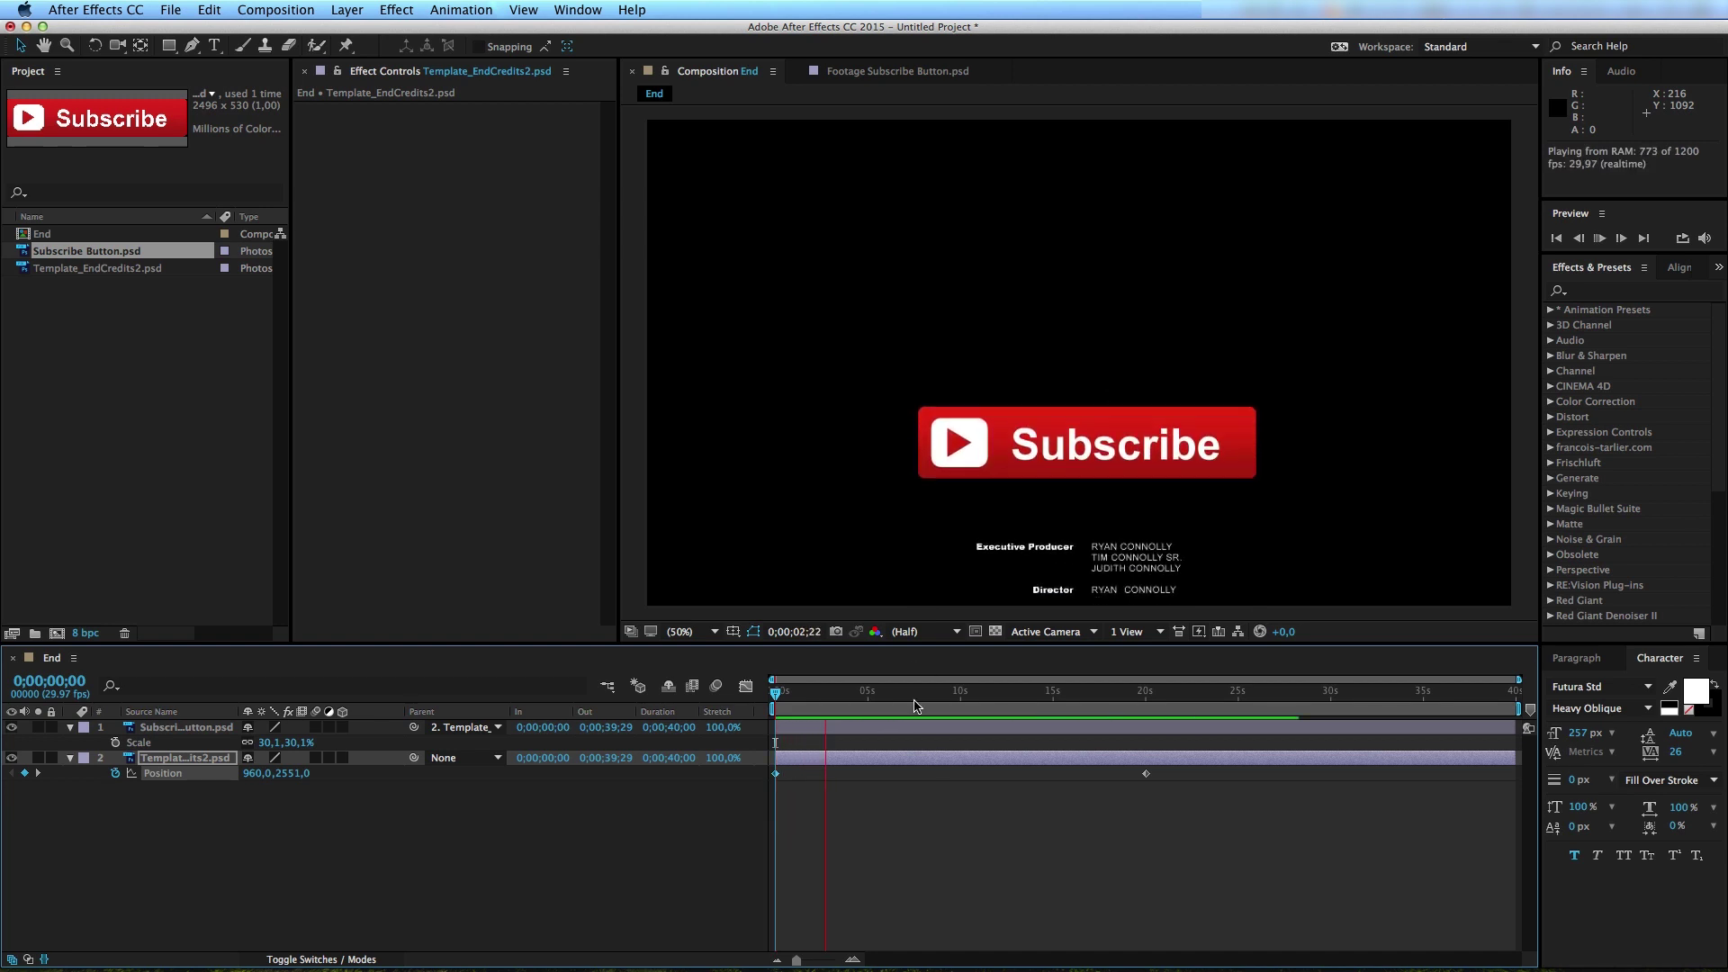
Step: Move the final Position keyframe from 20s to about 30s and preview the slower scroll
{"action": "left_click", "coordinate": [1149, 774]}
{"action": "left_click_drag", "start_coordinate": [1153, 781], "coordinate": [1334, 779]}
{"action": "key", "text": "Home"}
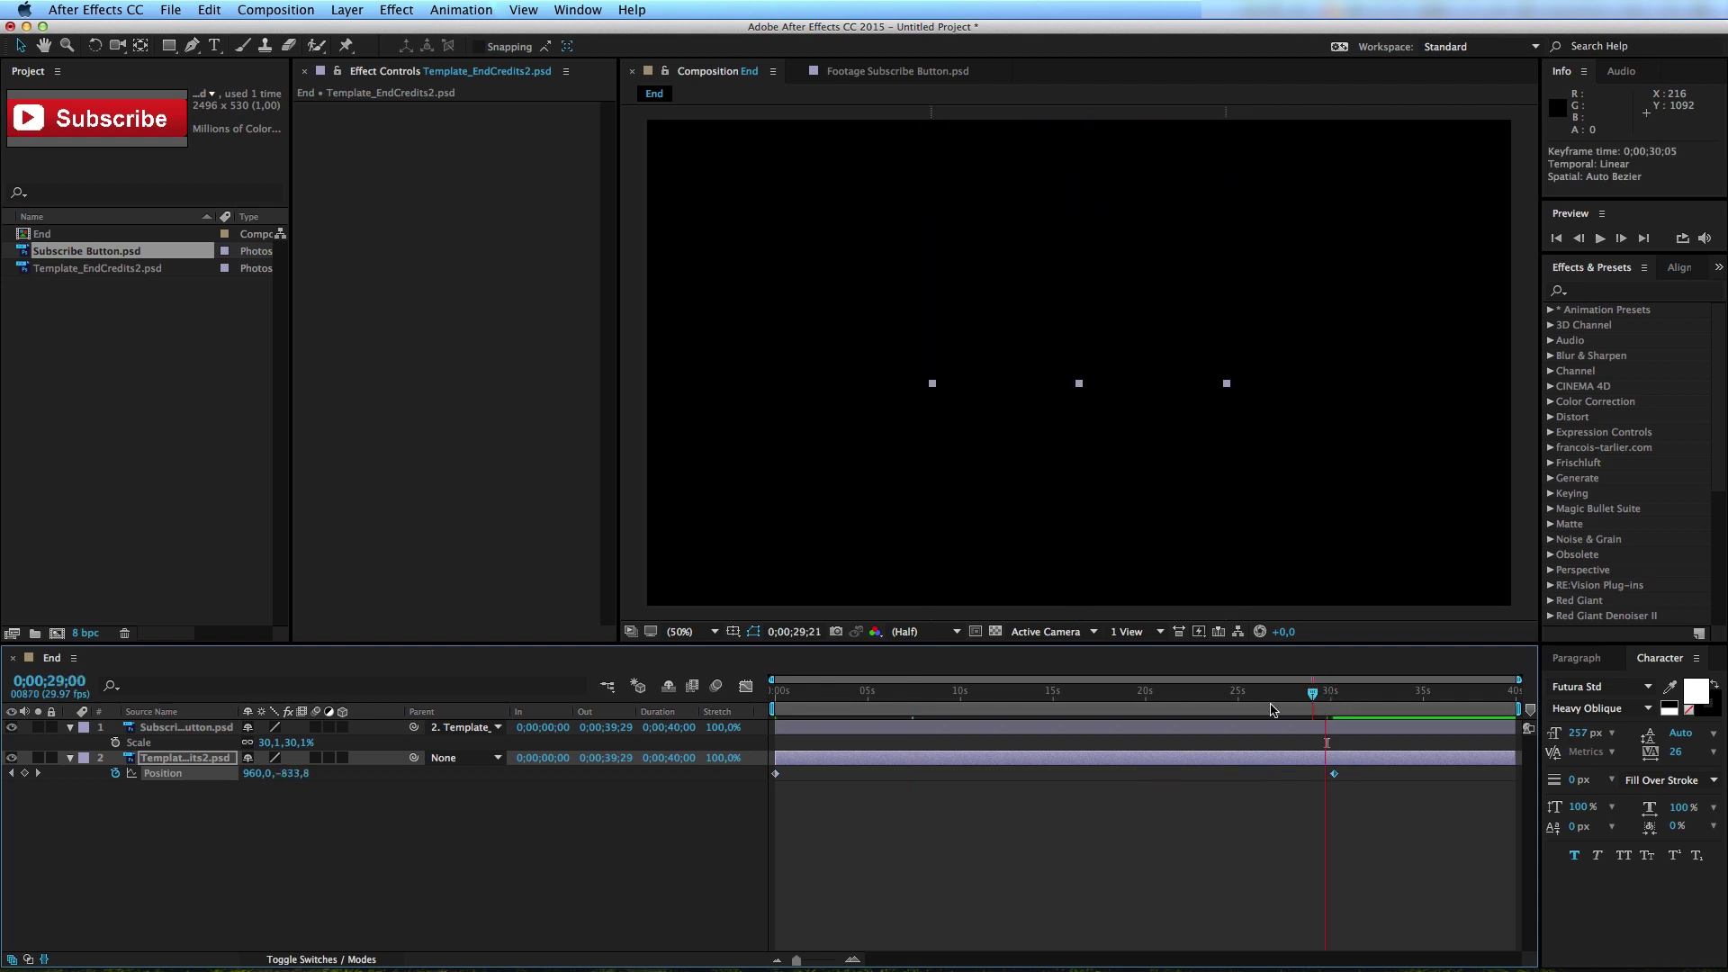
{"action": "key", "text": "space"}
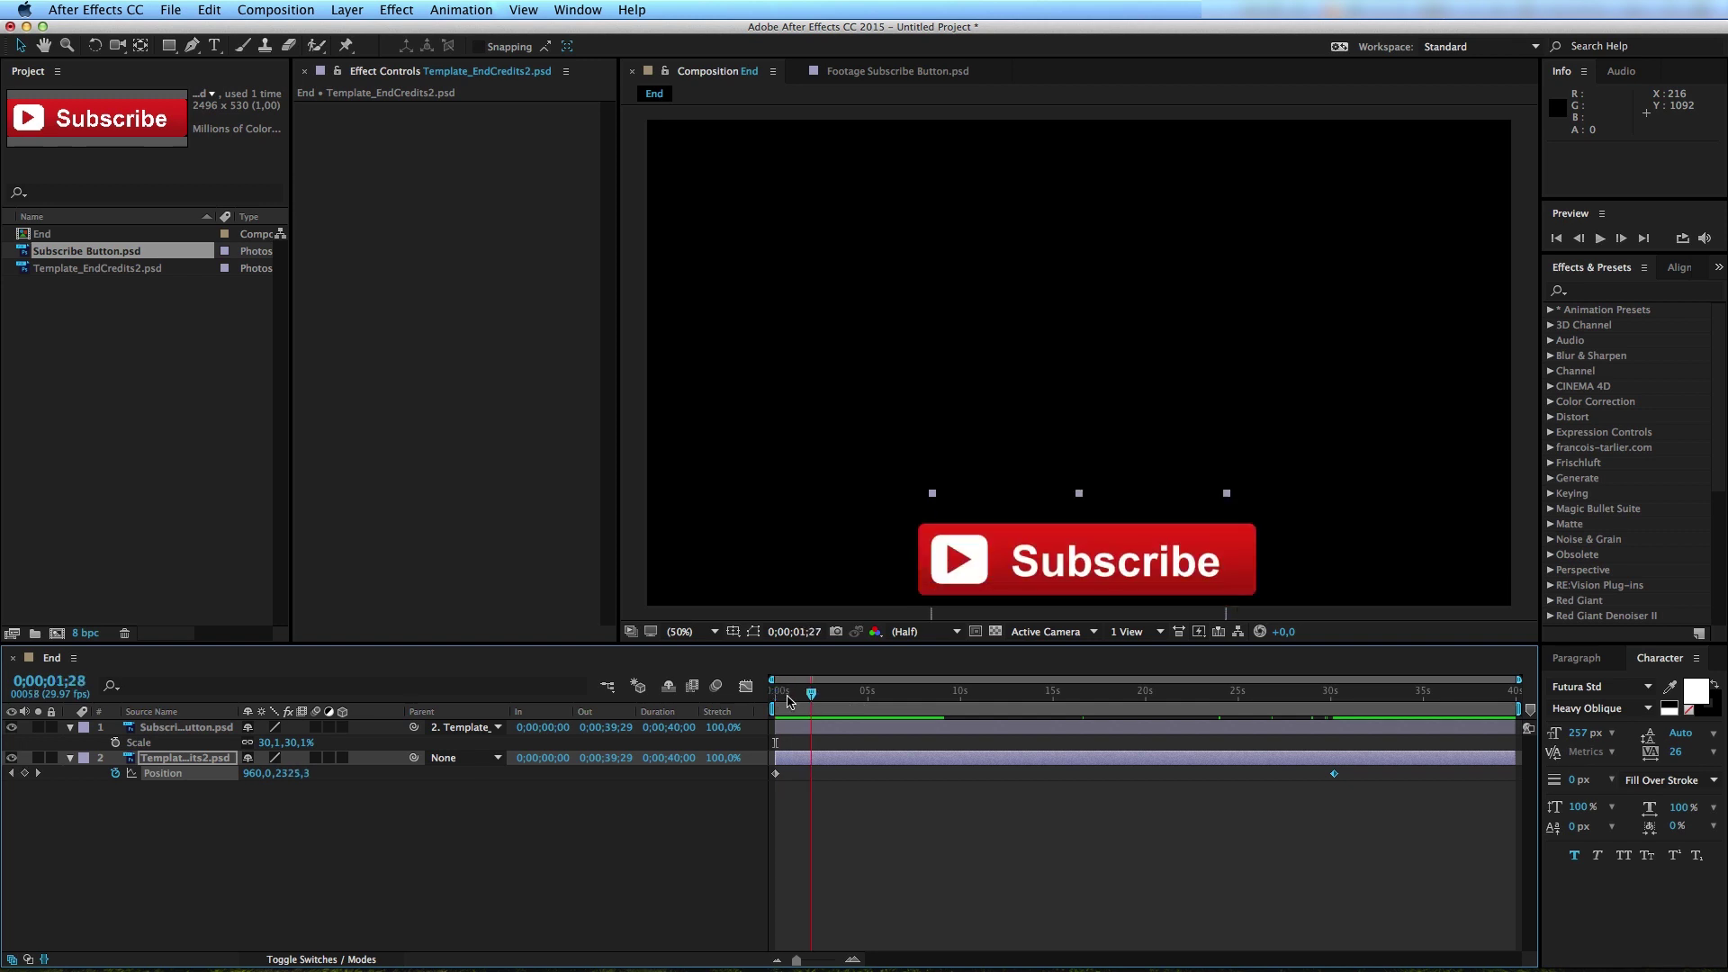
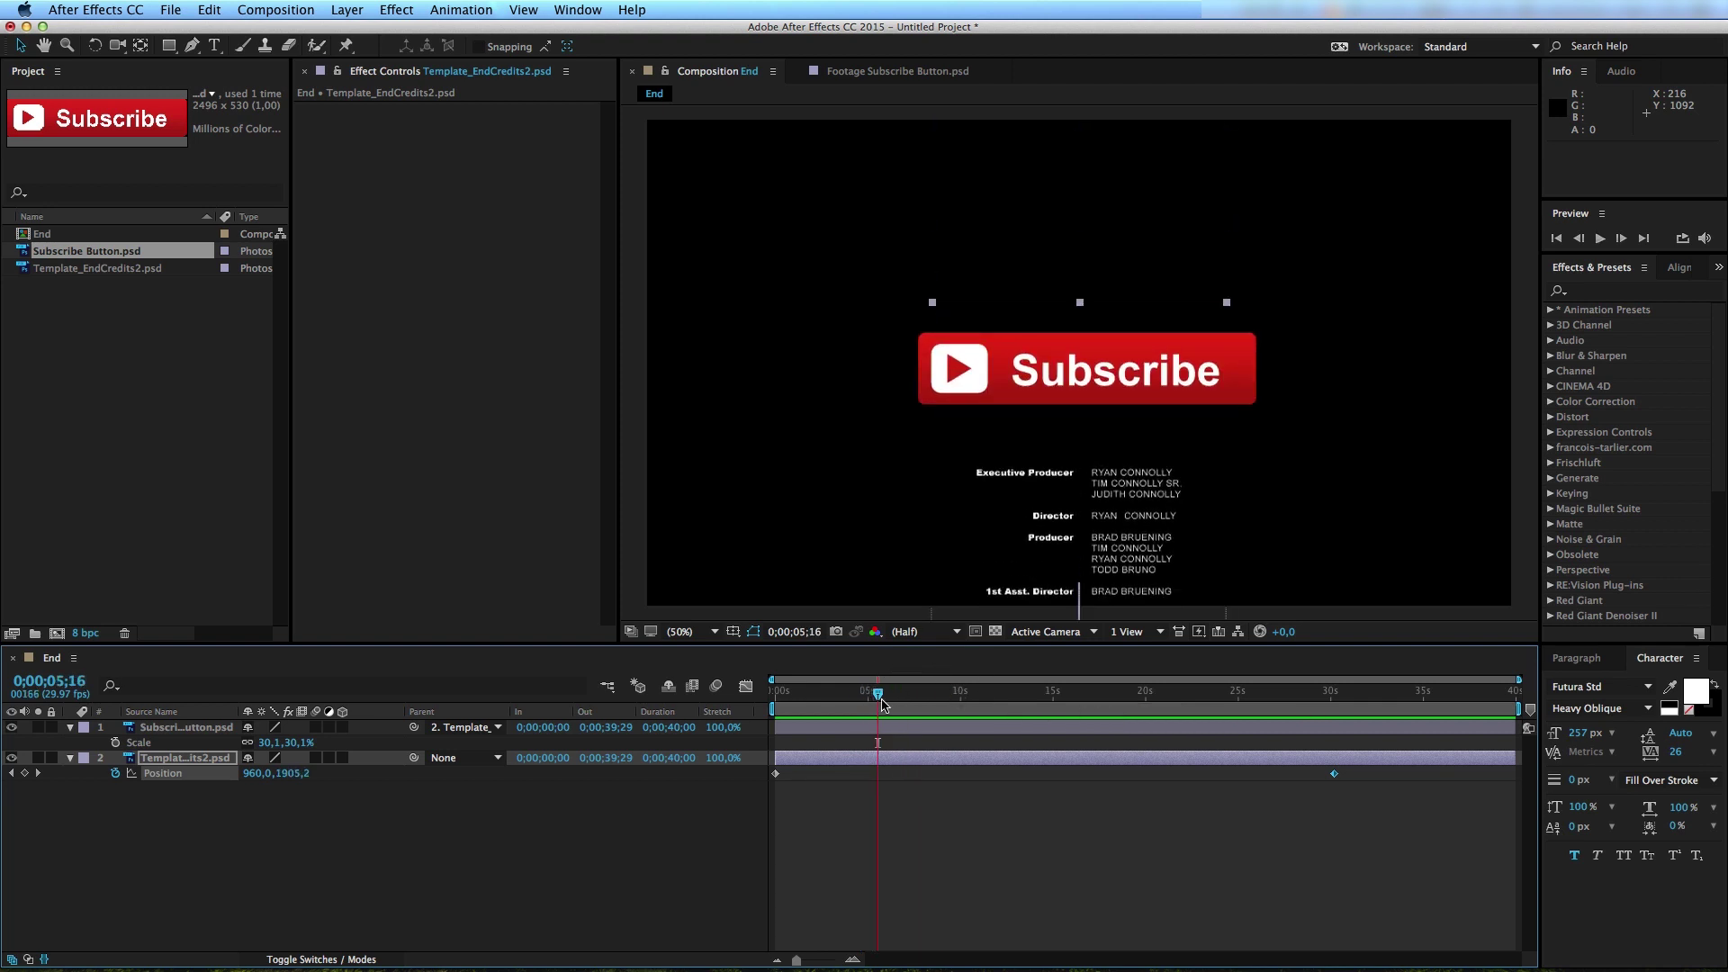
Step: Move the End comp's playhead to about 0;00;07;28 so more credits show below Subscribe
{"action": "left_click_drag", "start_coordinate": [882, 705], "coordinate": [922, 705]}
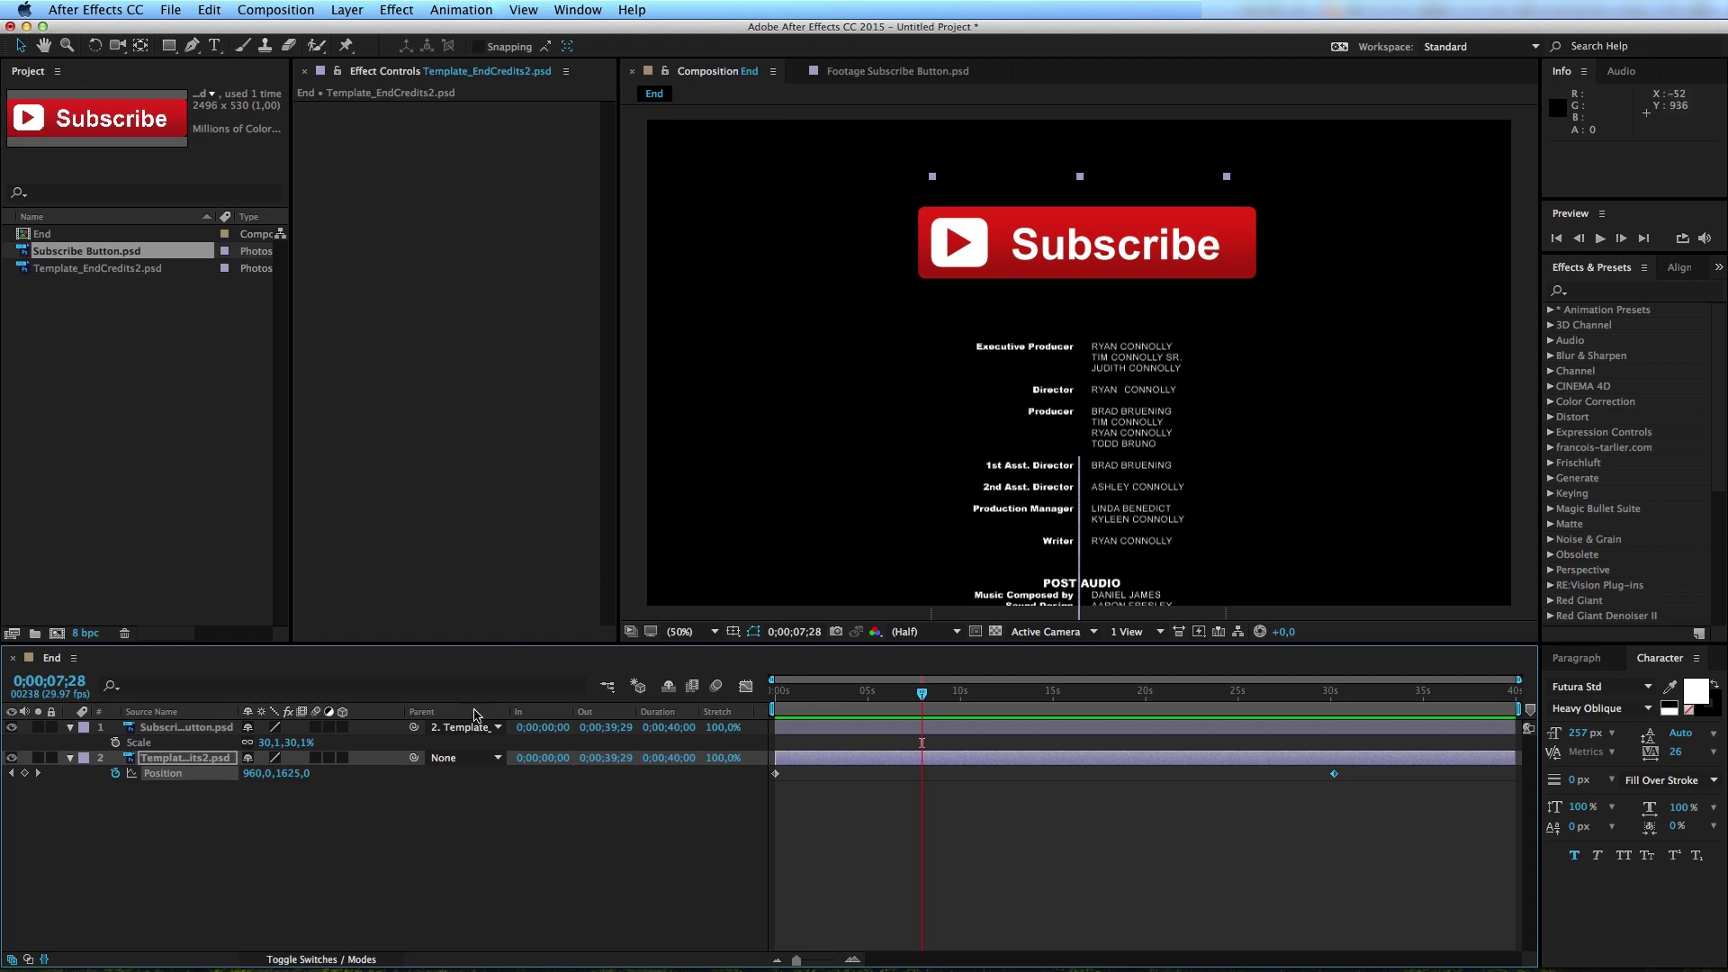
{"action": "right_click", "coordinate": [342, 880]}
Step: Create a new red solid layer in the End composition
{"action": "left_click", "coordinate": [663, 787]}
{"action": "left_click", "coordinate": [731, 408]}
{"action": "left_click", "coordinate": [369, 475]}
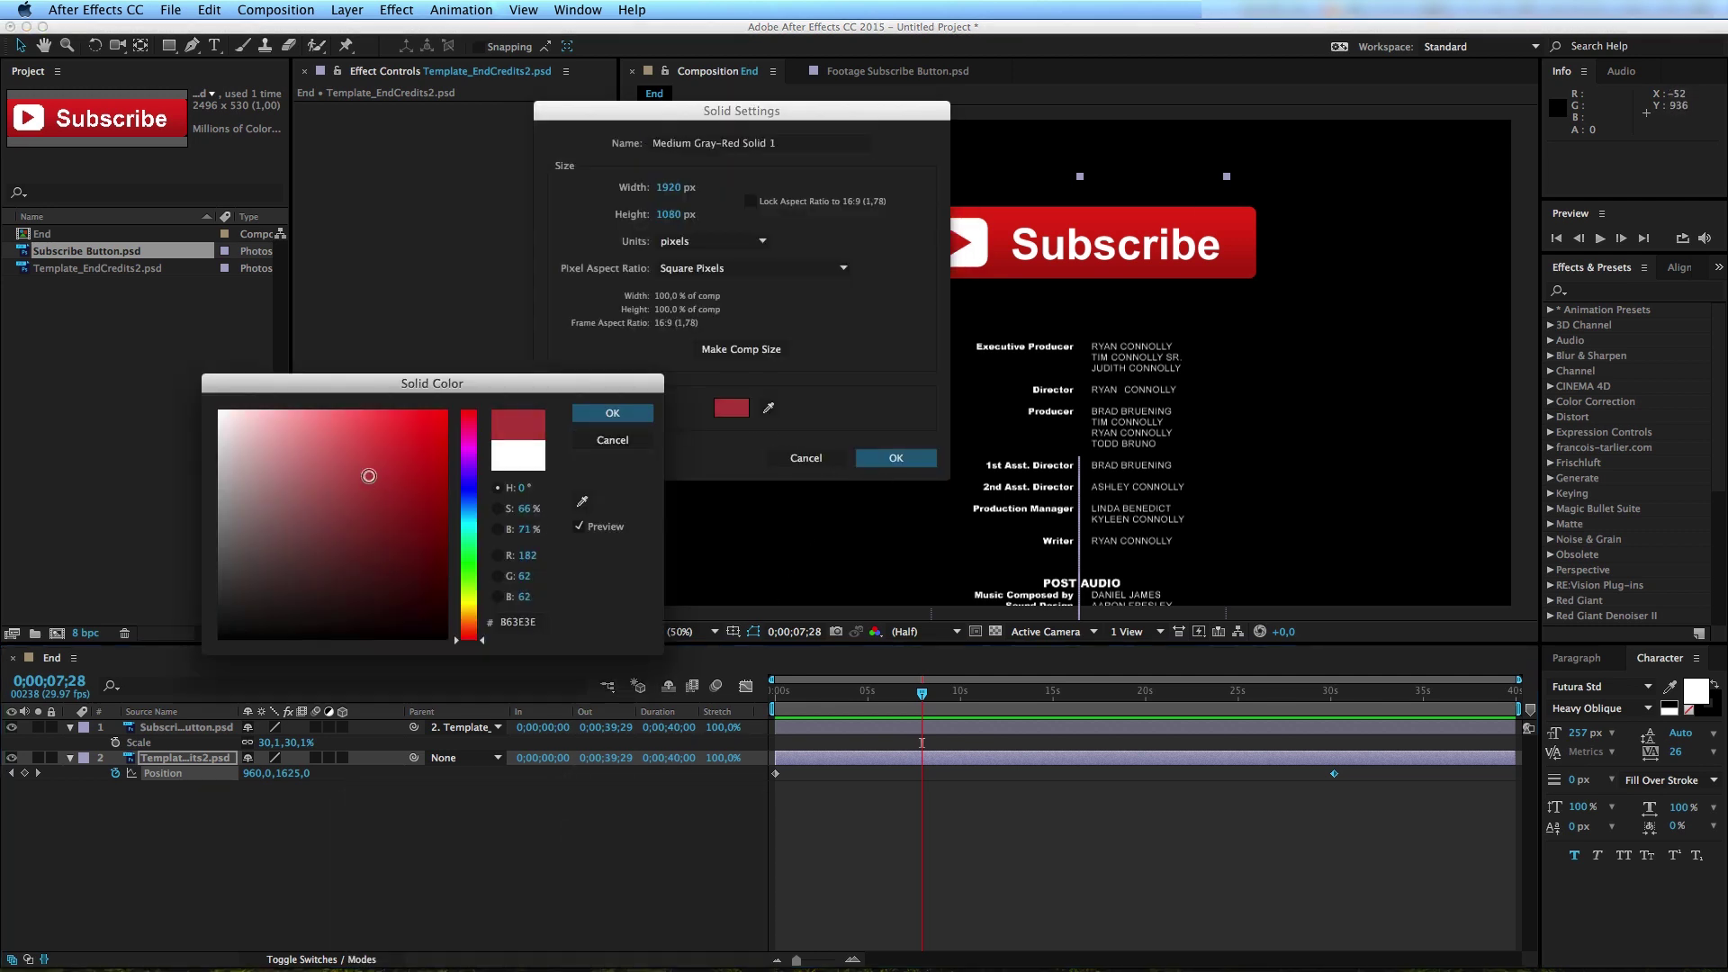
{"action": "left_click", "coordinate": [612, 412]}
{"action": "left_click", "coordinate": [863, 459]}
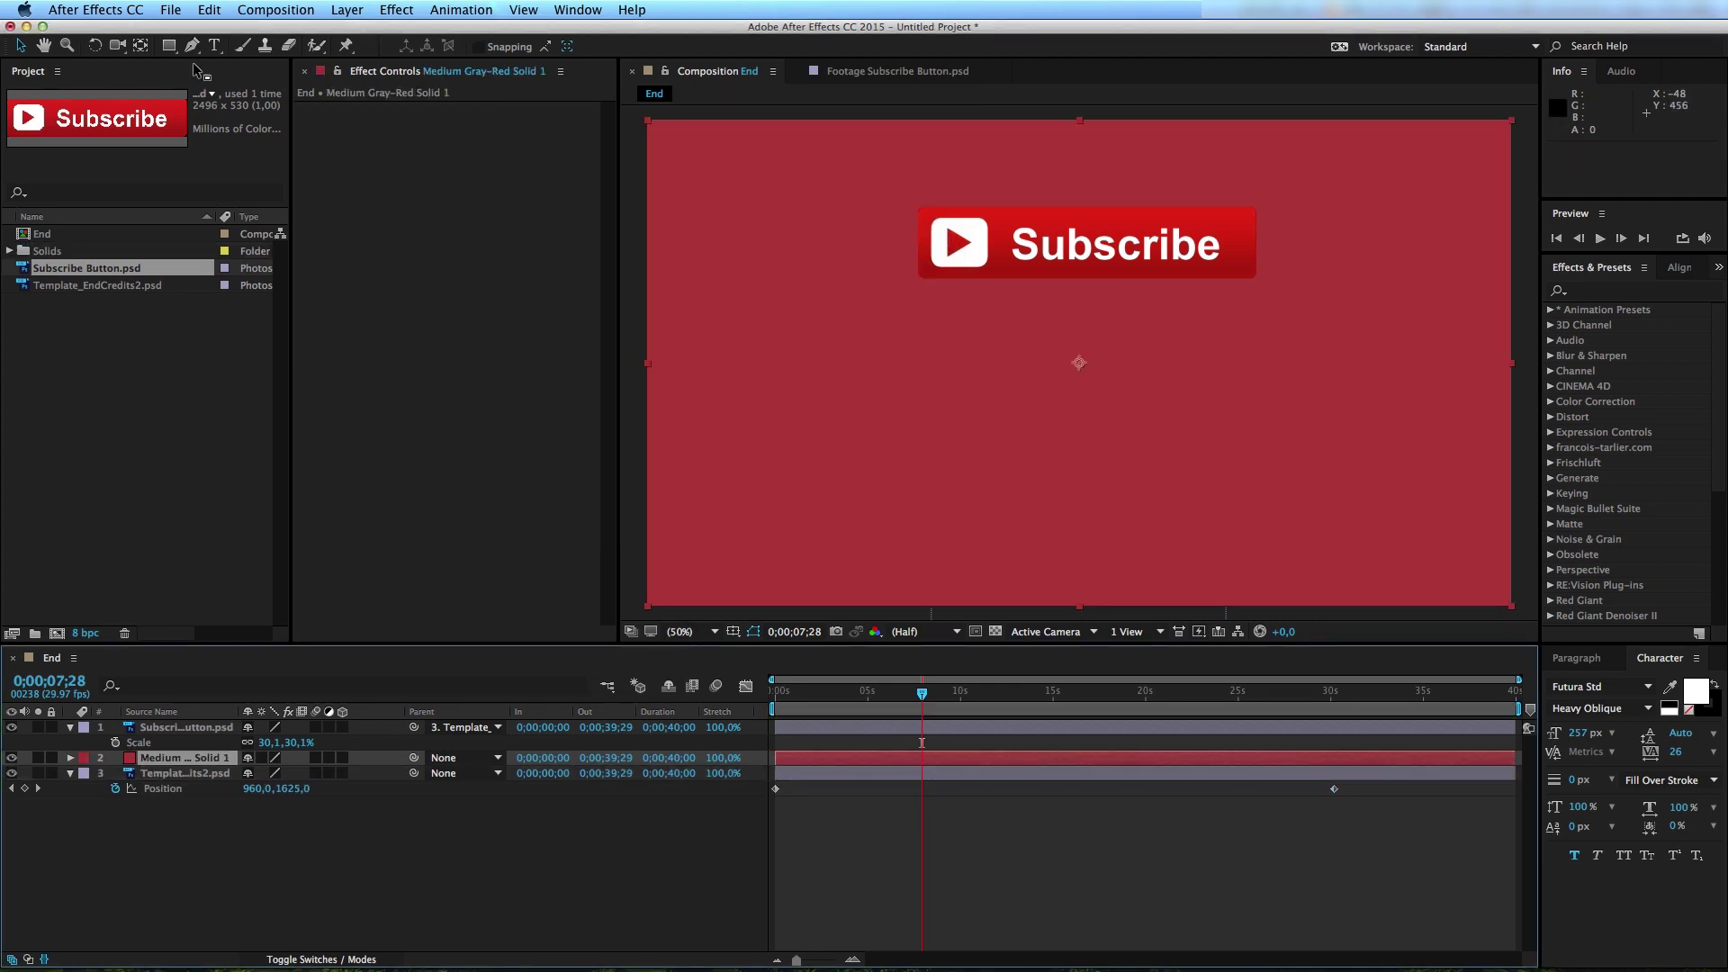
Step: Draw a zigzag Pen mask on the red solid to form jagged side borders, then preview the credits
{"action": "key", "text": "g"}
{"action": "left_click", "coordinate": [717, 110]}
{"action": "left_click", "coordinate": [775, 200]}
{"action": "left_click", "coordinate": [706, 300]}
{"action": "left_click", "coordinate": [755, 393]}
{"action": "left_click", "coordinate": [691, 494]}
{"action": "left_click", "coordinate": [698, 602]}
{"action": "scroll", "coordinate": [921, 432], "scroll_direction": "down", "scroll_amount": 6}
{"action": "left_click", "coordinate": [903, 475]}
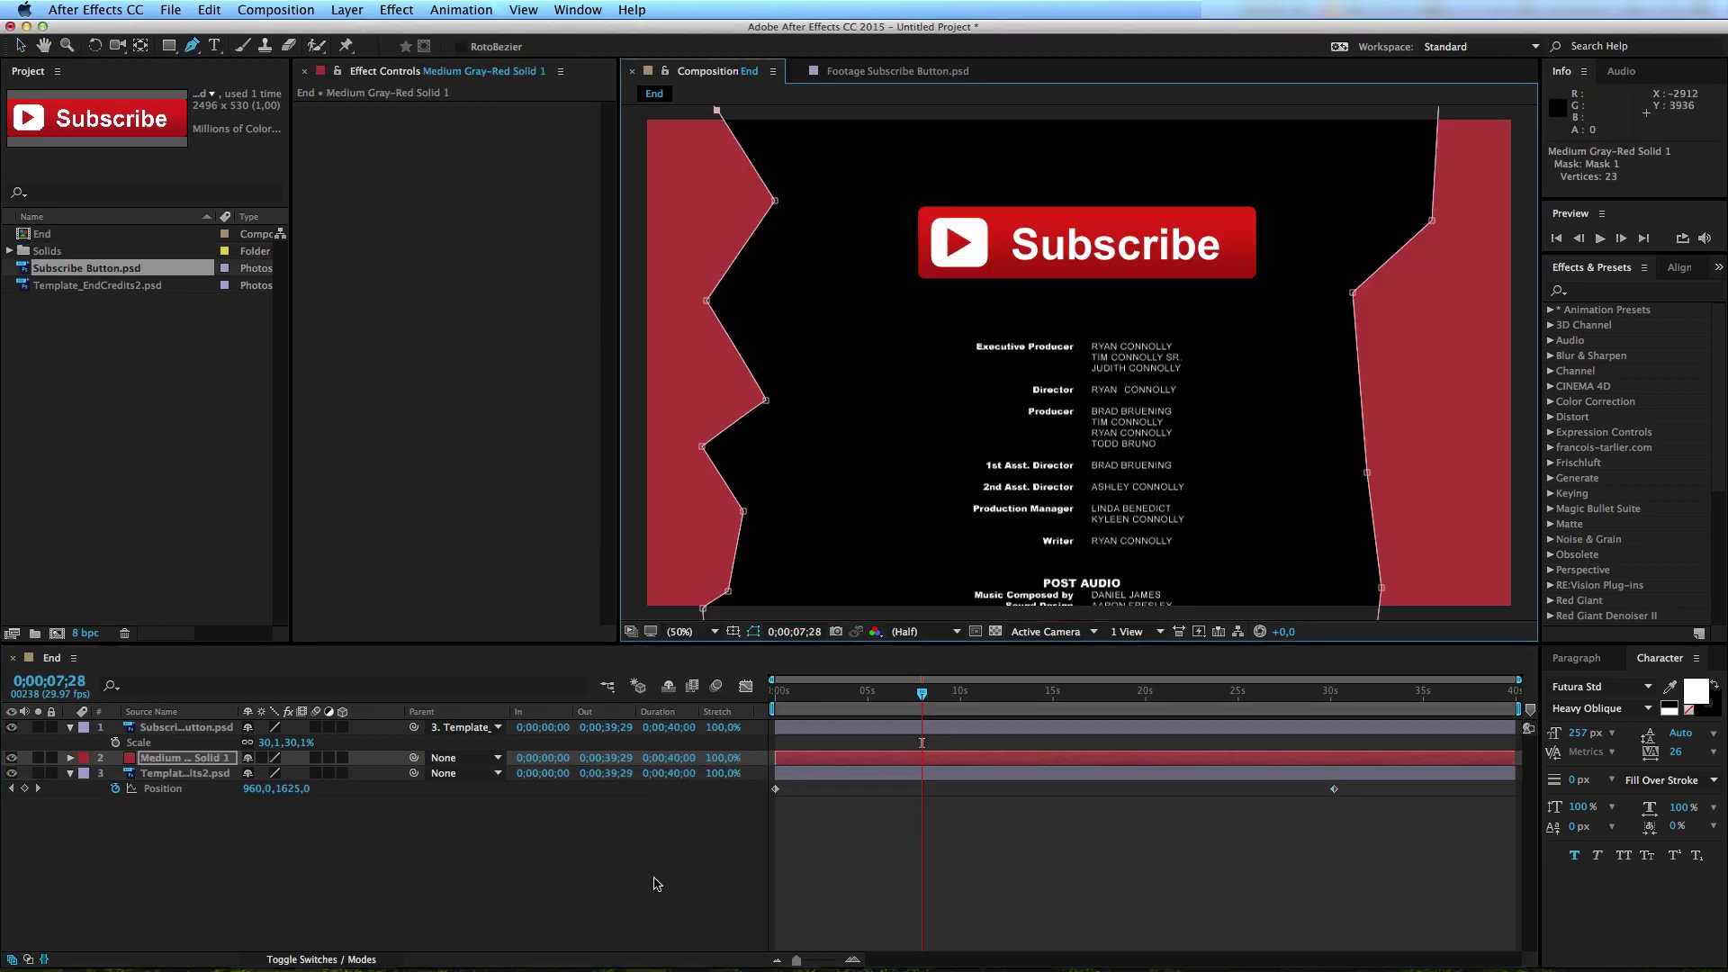
{"action": "left_click_drag", "start_coordinate": [775, 691], "coordinate": [935, 692]}
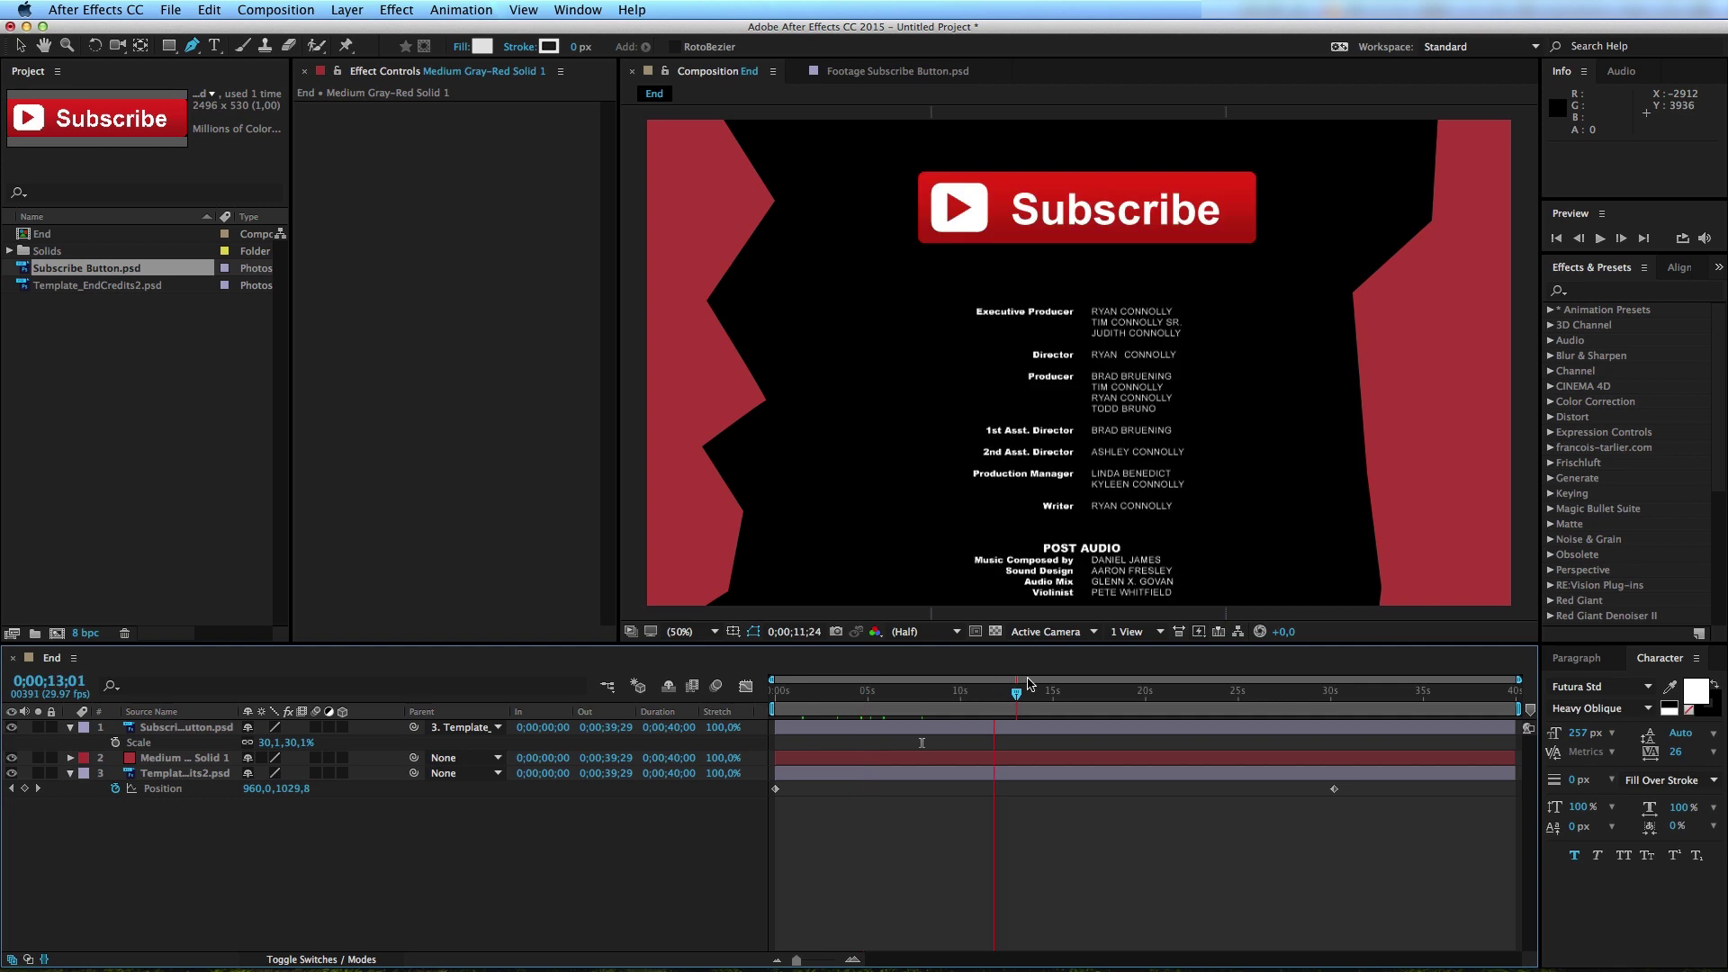
{"action": "key", "text": "space"}
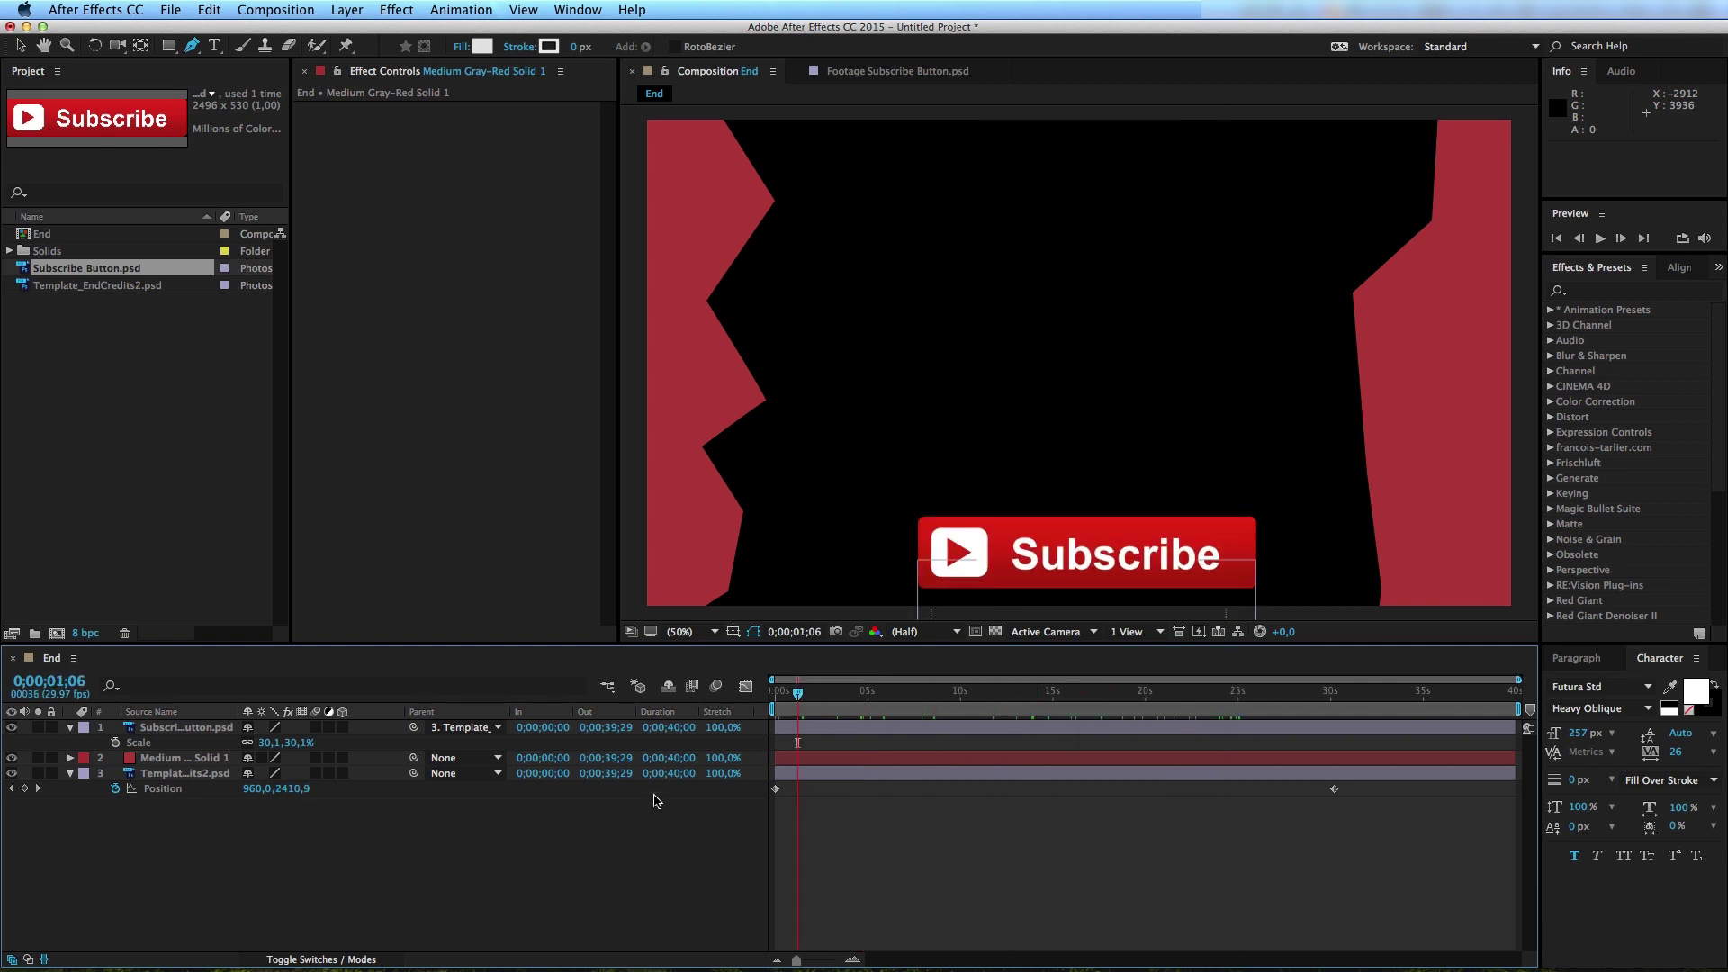
Step: Set the composition background colour to a dark red sampled from the side shapes
{"action": "key", "text": "super+k"}
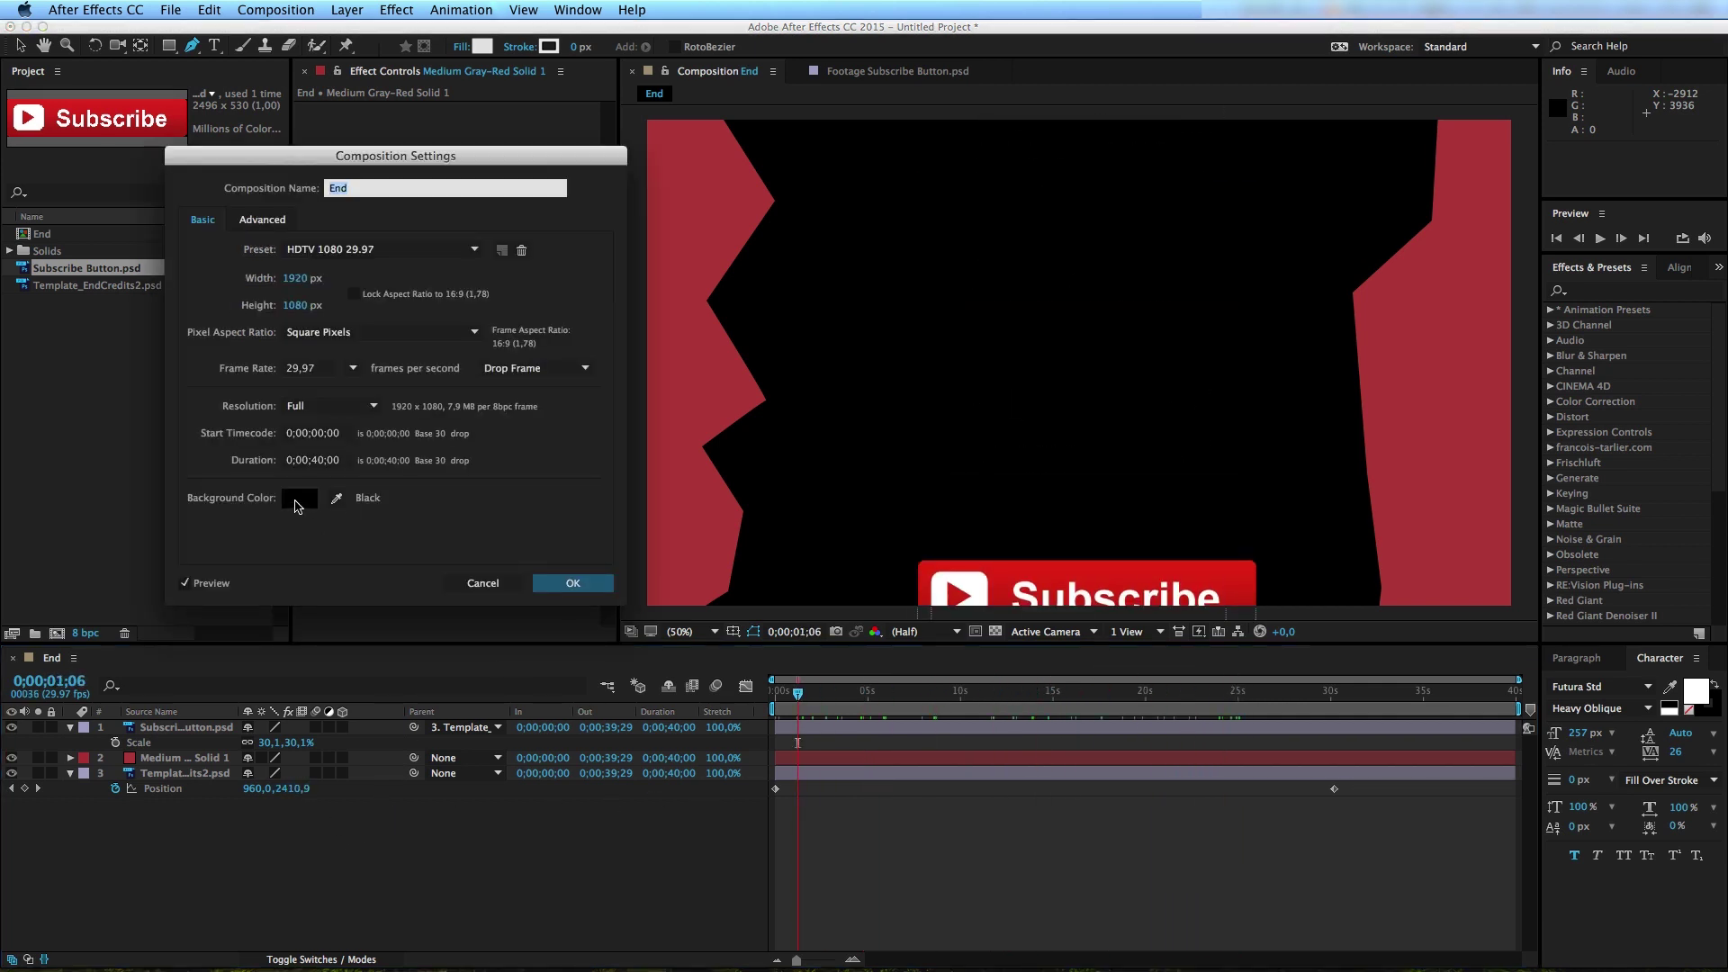
{"action": "left_click", "coordinate": [301, 498]}
{"action": "left_click", "coordinate": [590, 495]}
{"action": "left_click", "coordinate": [681, 283]}
{"action": "left_click", "coordinate": [375, 571]}
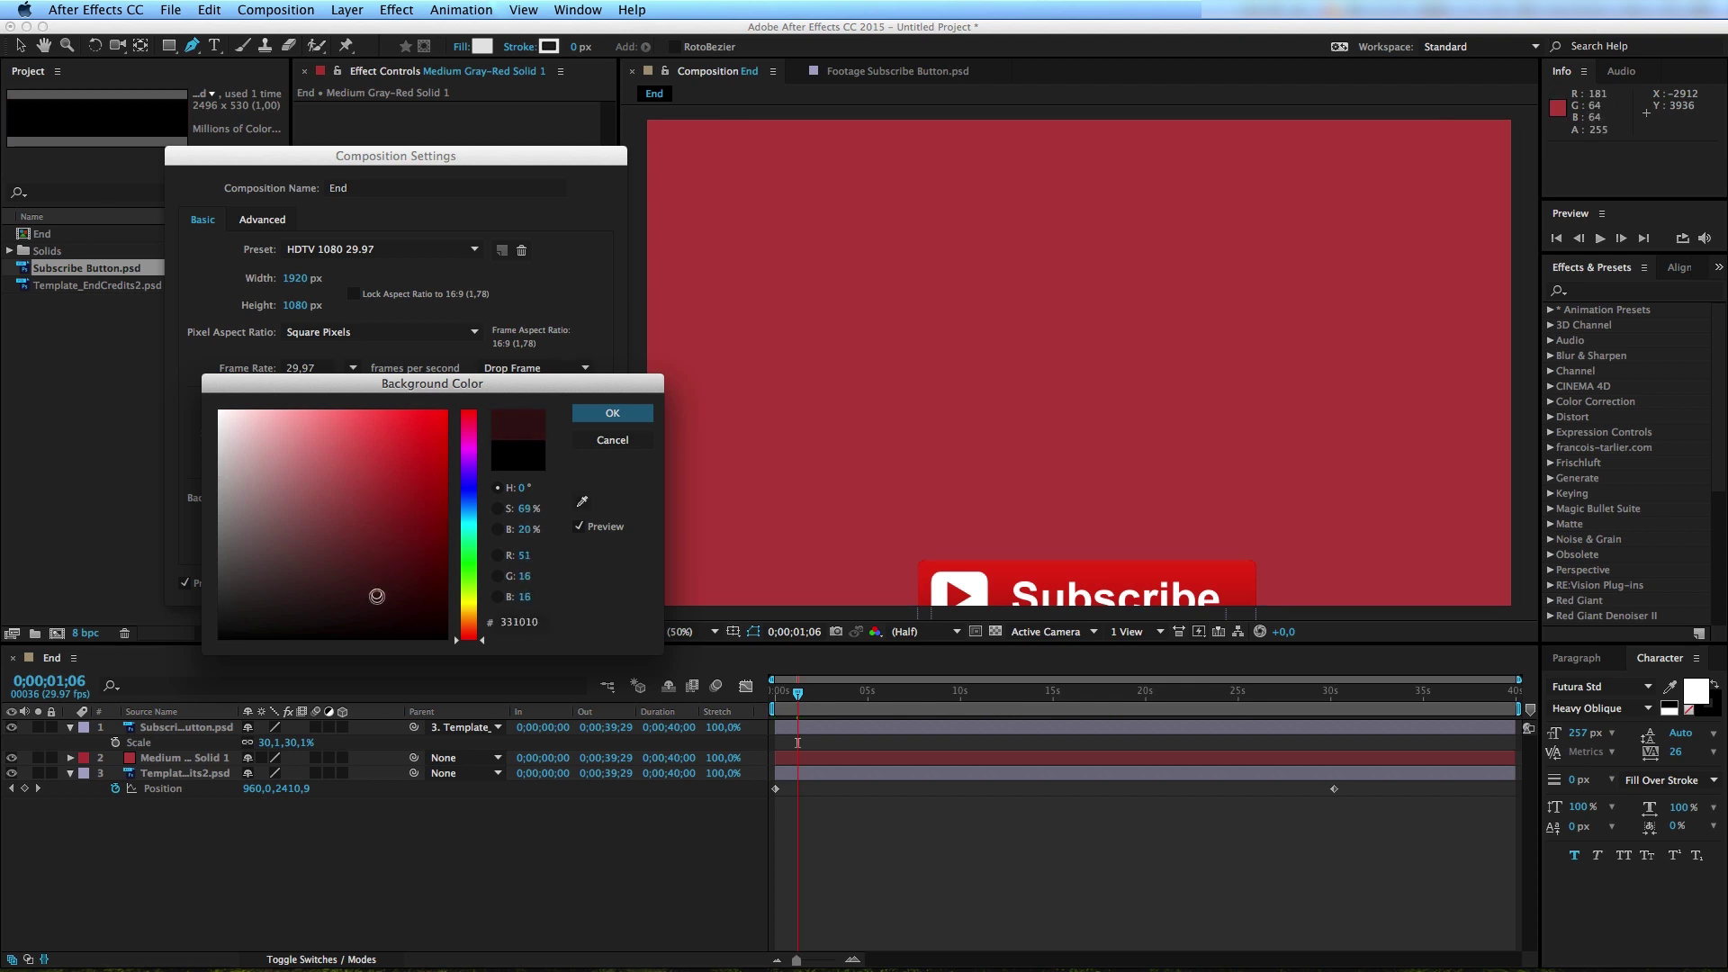
{"action": "left_click", "coordinate": [612, 412]}
{"action": "left_click", "coordinate": [573, 585]}
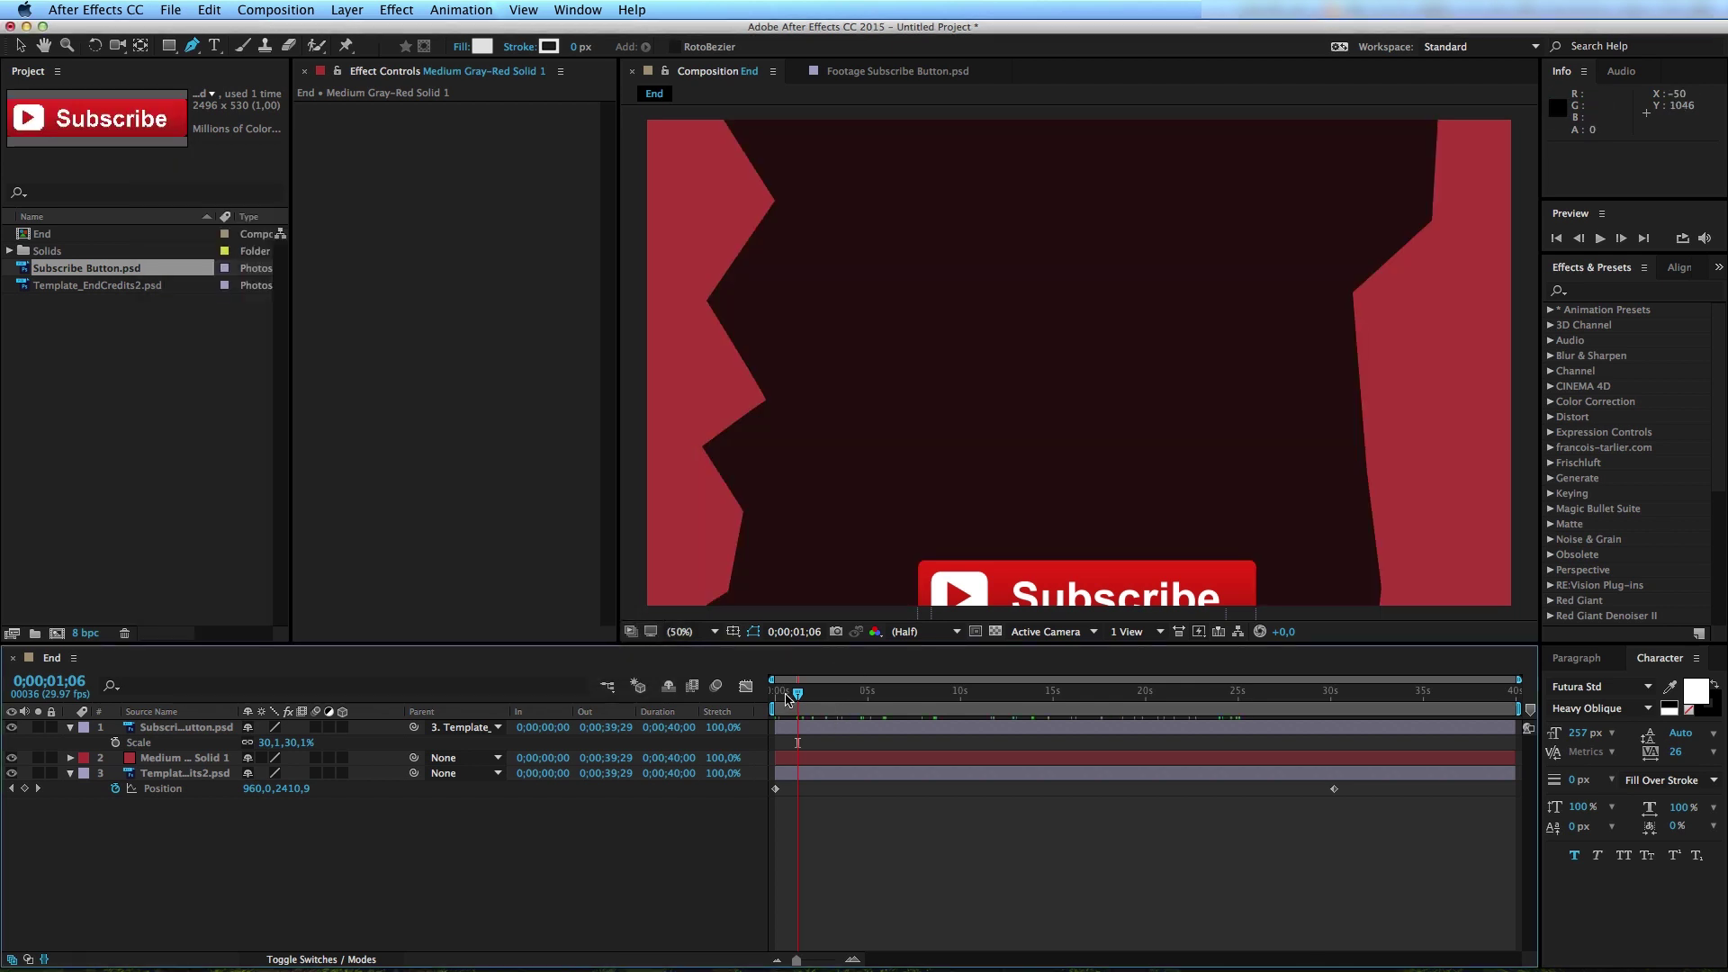
{"action": "left_click_drag", "start_coordinate": [786, 699], "coordinate": [1055, 676]}
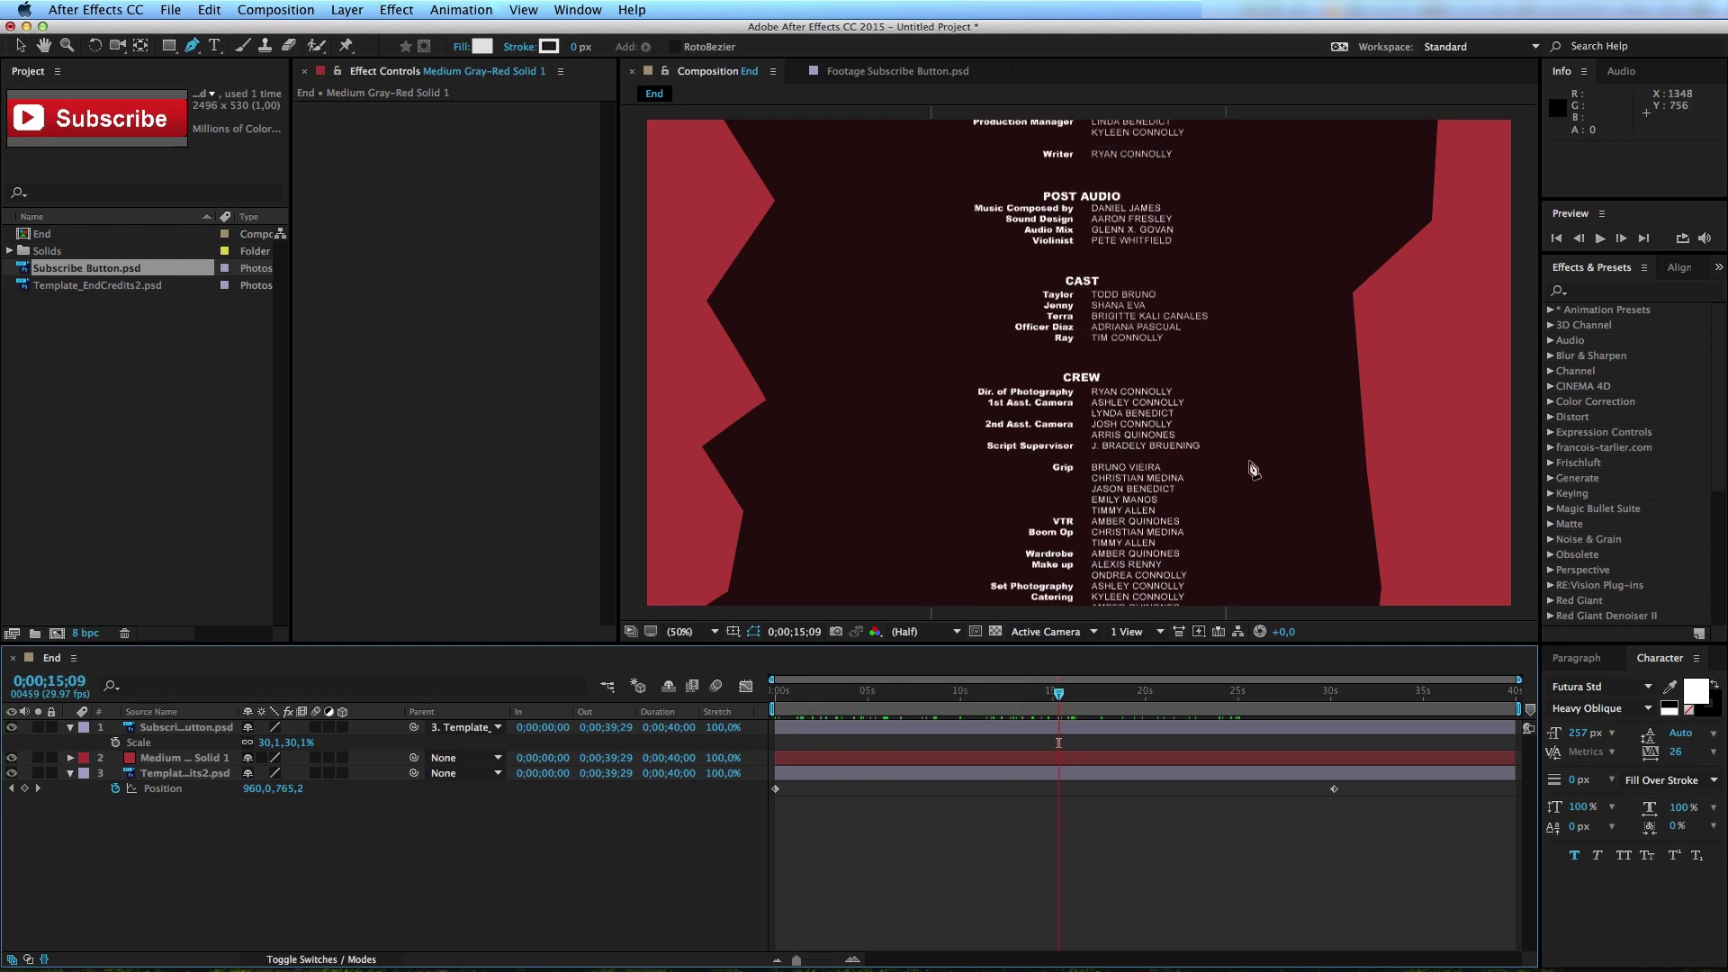
Step: Undo the red colouring so the side shapes return to dark gray over black, then scrub to review
{"action": "key", "text": "cmd+z"}
{"action": "mouse_move", "coordinate": [1059, 693]}
{"action": "left_mouse_down"}
{"action": "mouse_move", "coordinate": [1014, 716]}
{"action": "mouse_move", "coordinate": [1037, 757]}
{"action": "left_mouse_up"}
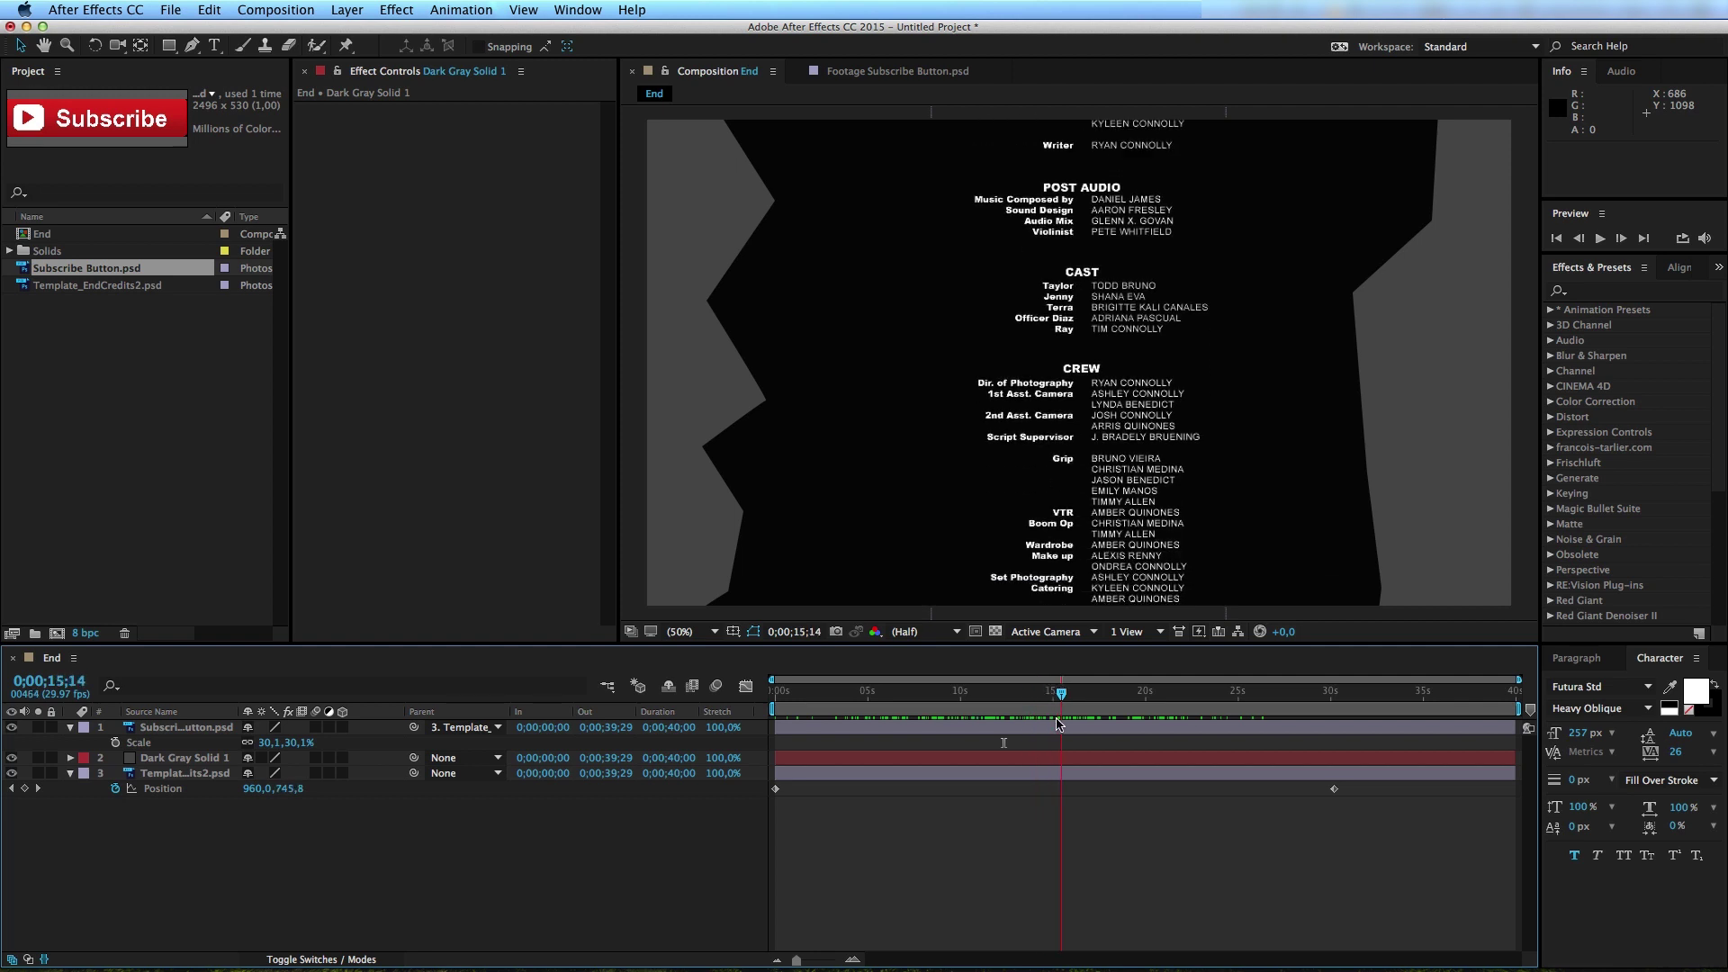